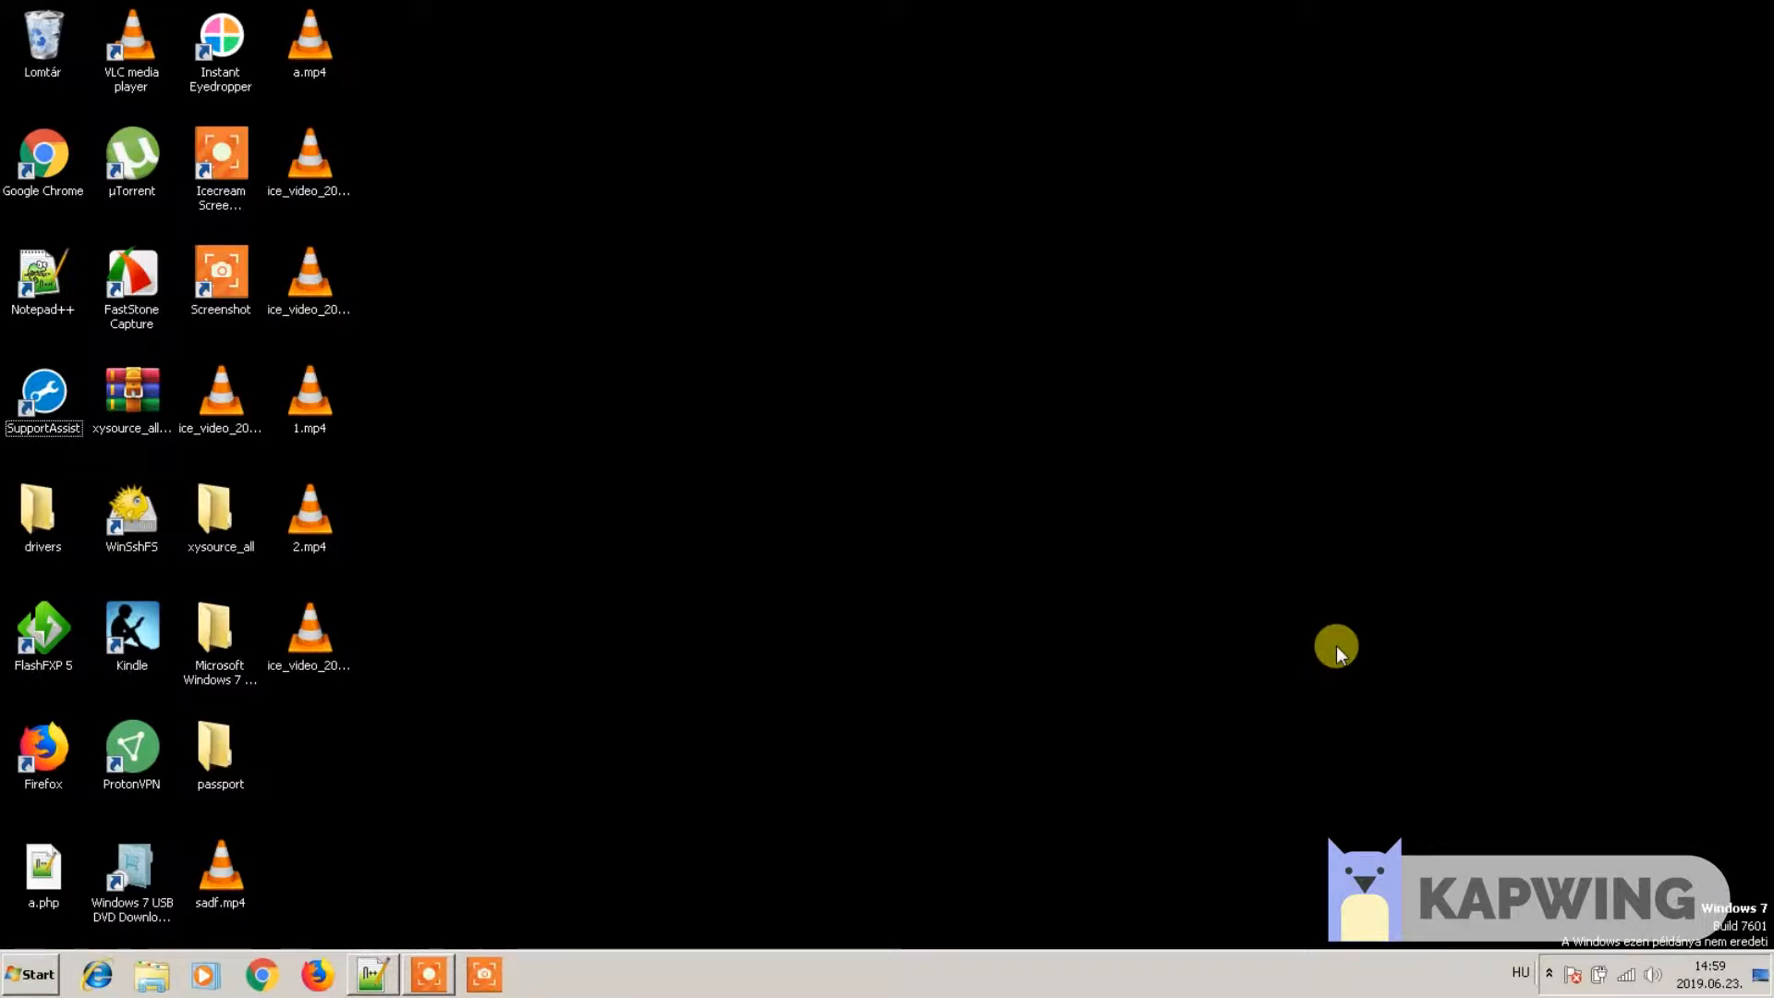
# - Go to apachefriends.org/index.html in Firefox to reach the XAMPP 7.3.6 download page
pyautogui.click(316, 974)
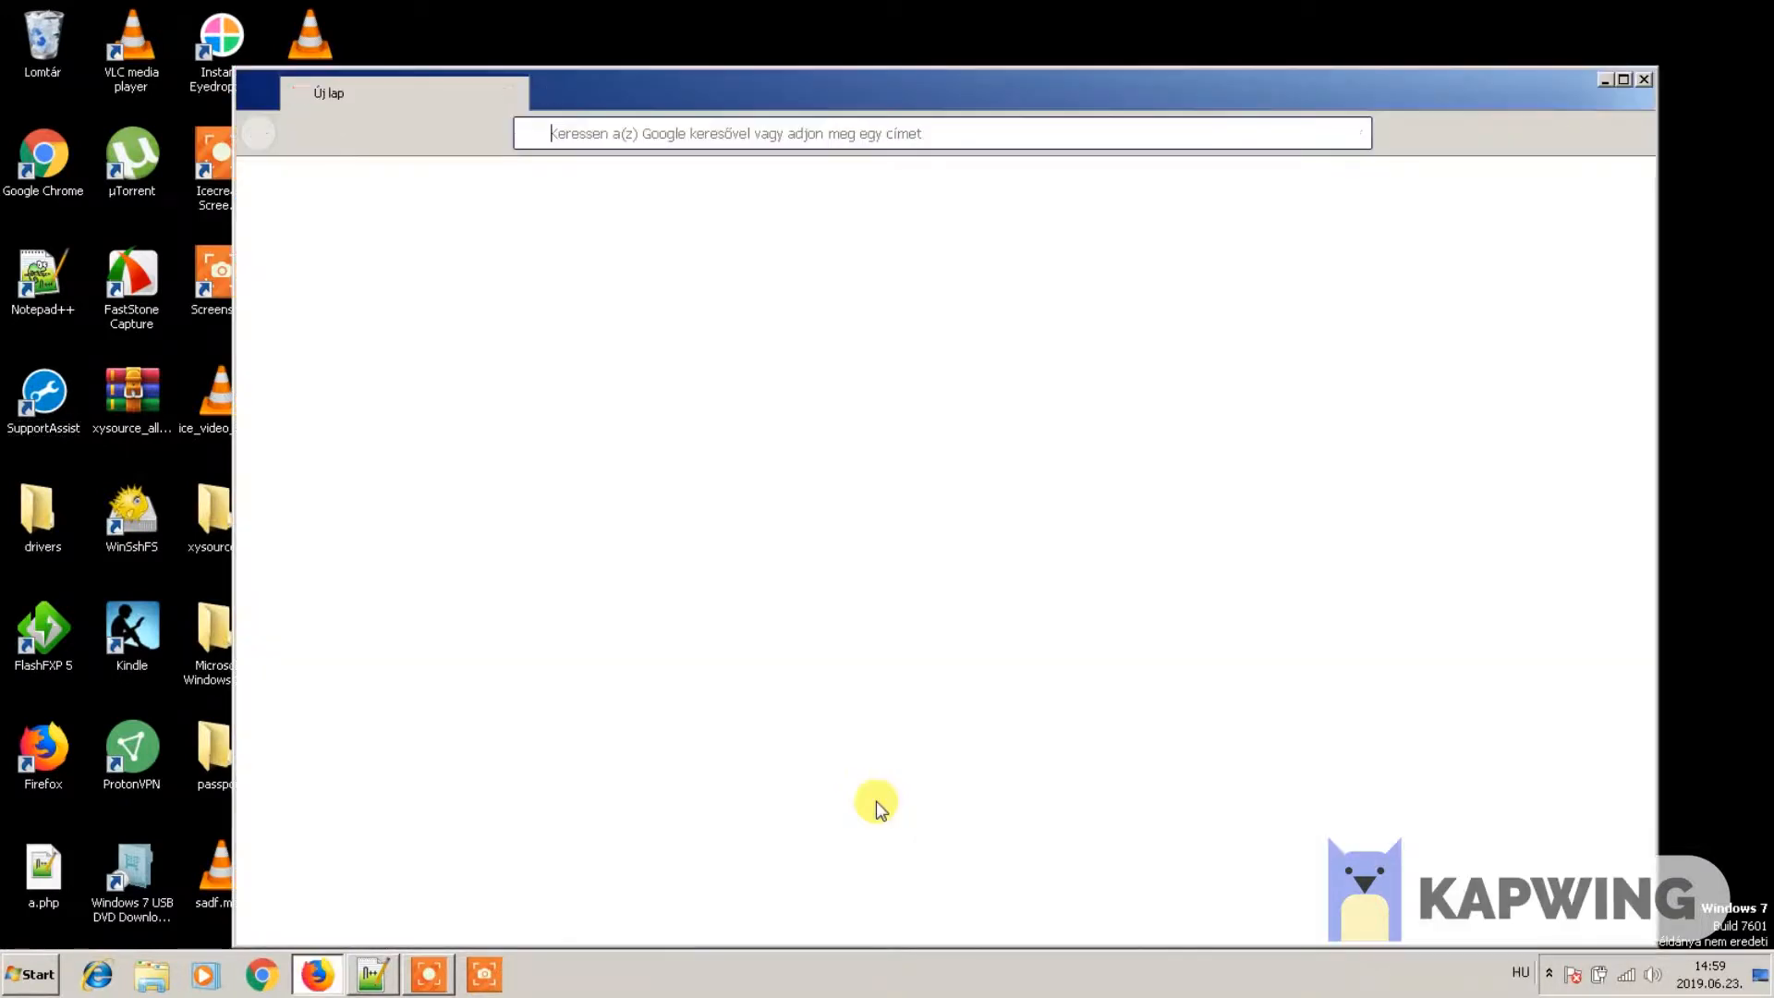
pyautogui.write('apa')
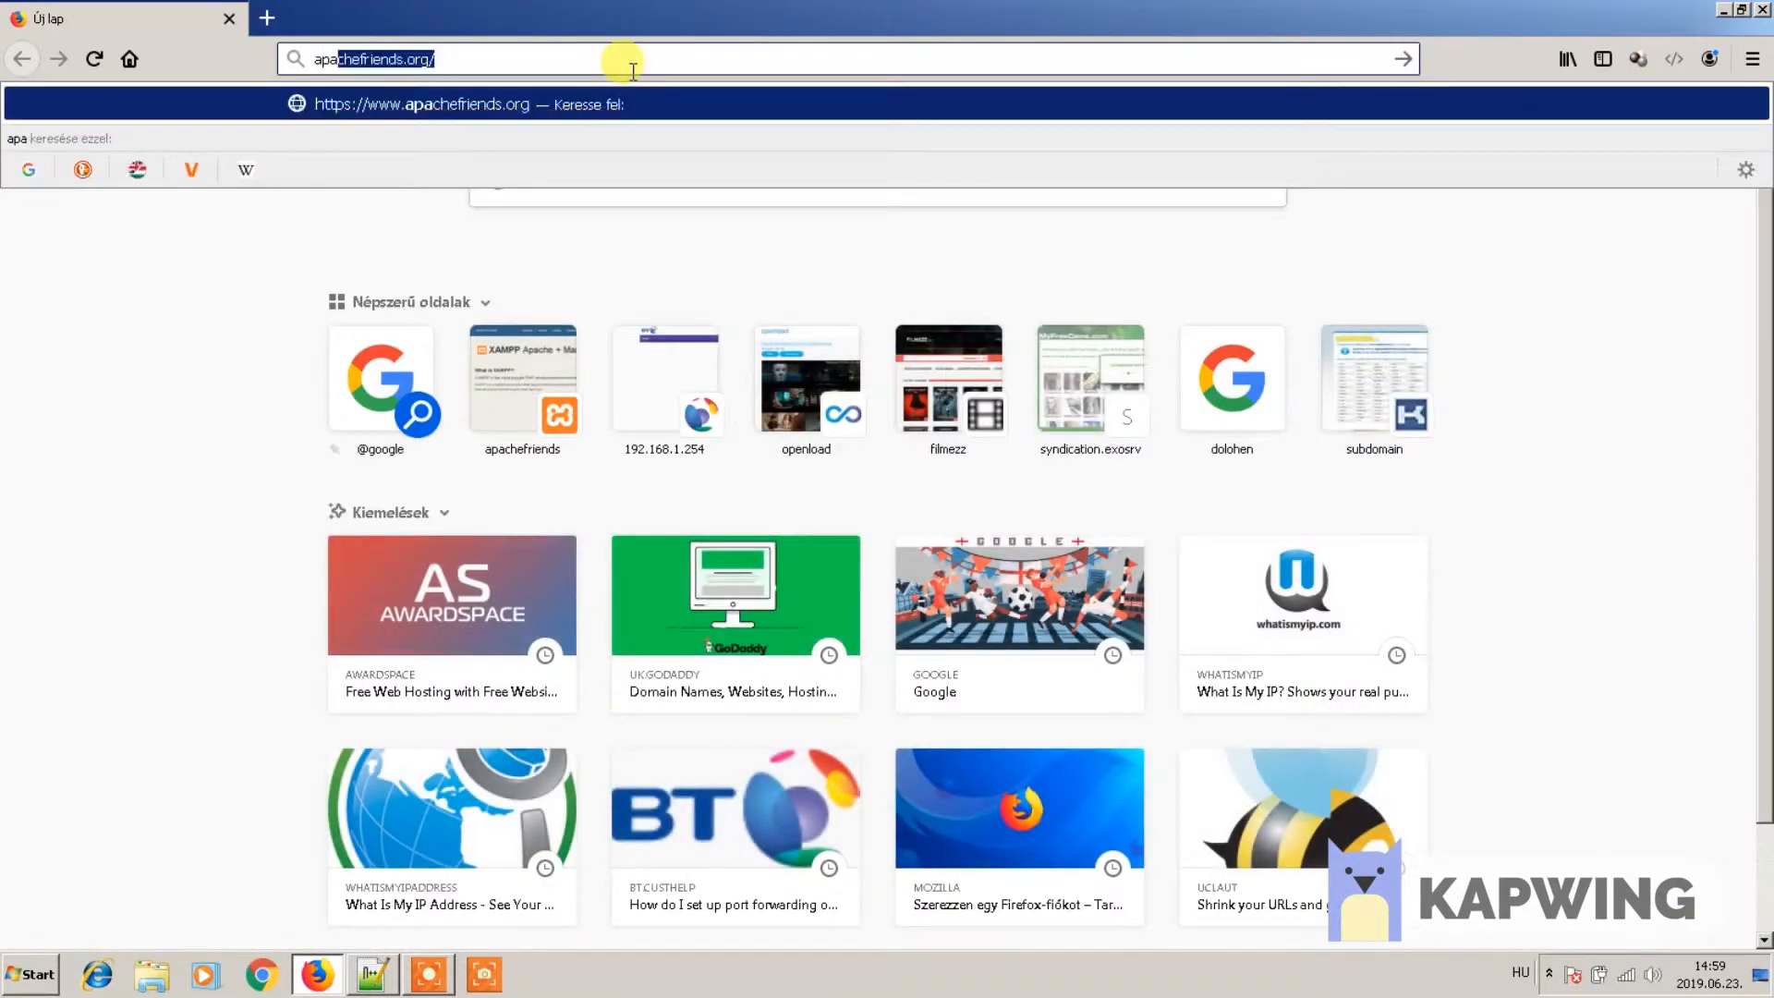
pyautogui.press('BackSpace')
pyautogui.write('che')
pyautogui.press('Right')
pyautogui.write('i')
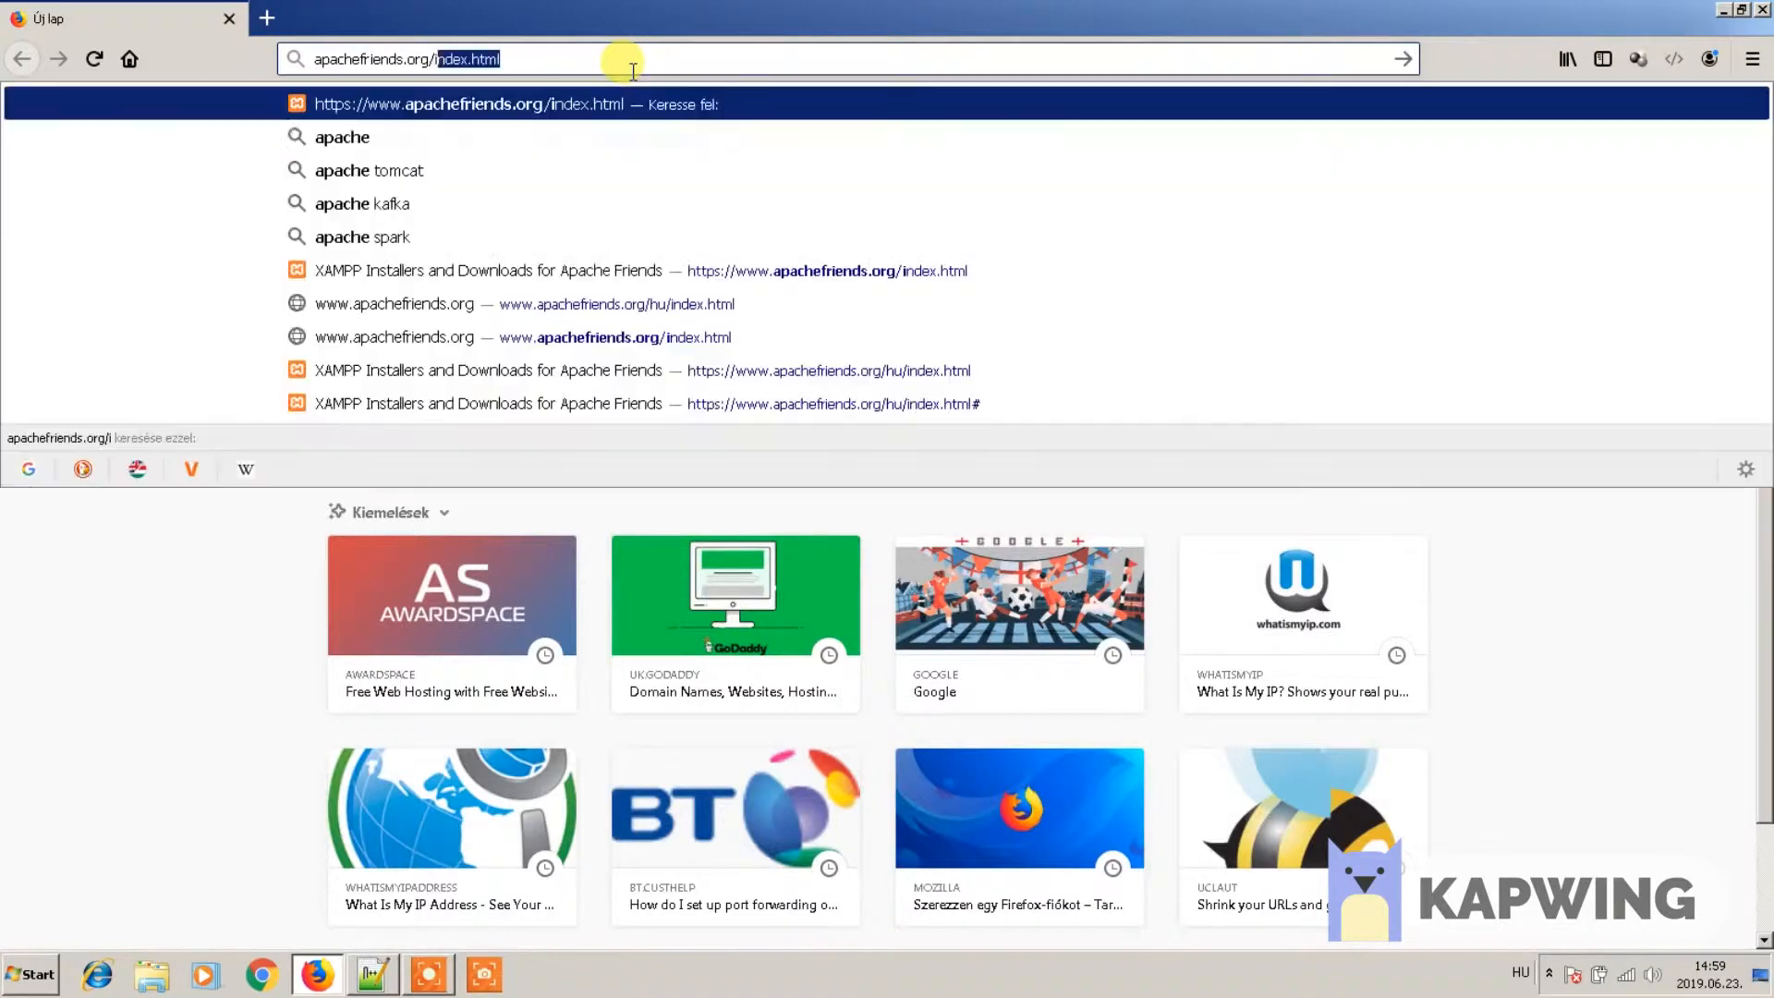
pyautogui.press('Return')
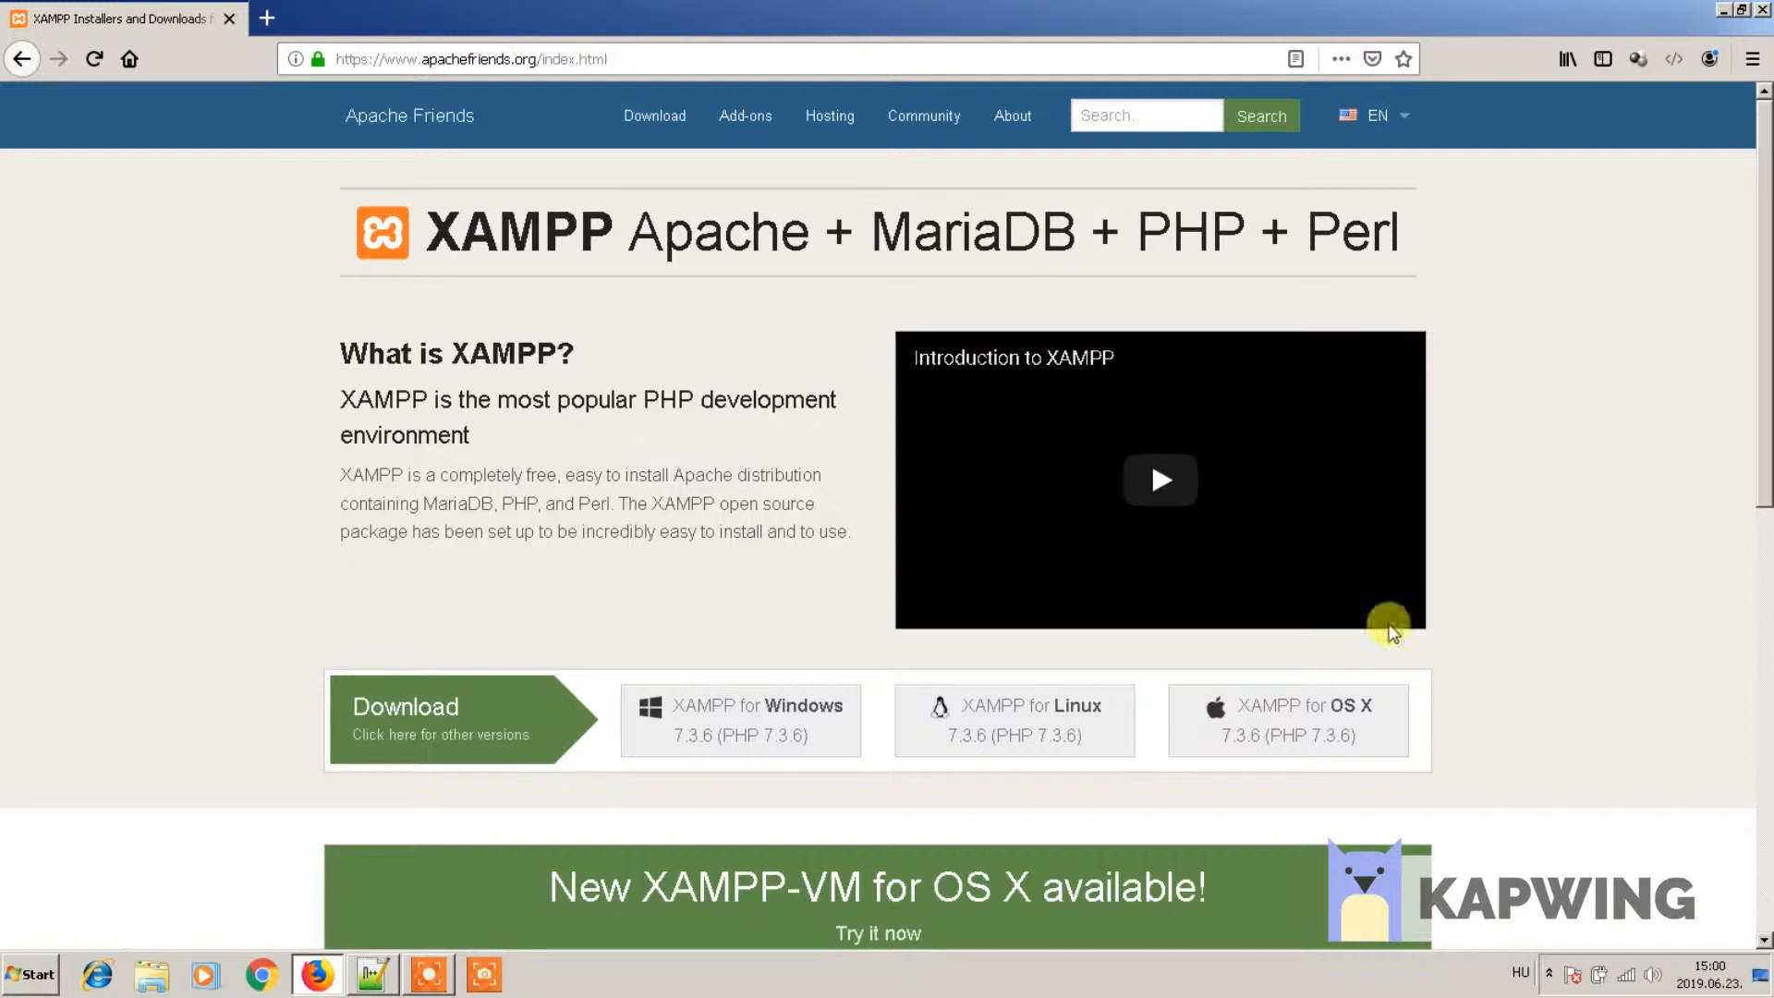
# - Download the 149 MB XAMPP 7.3.6 Windows installer and run it despite the security warning
pyautogui.click(694, 705)
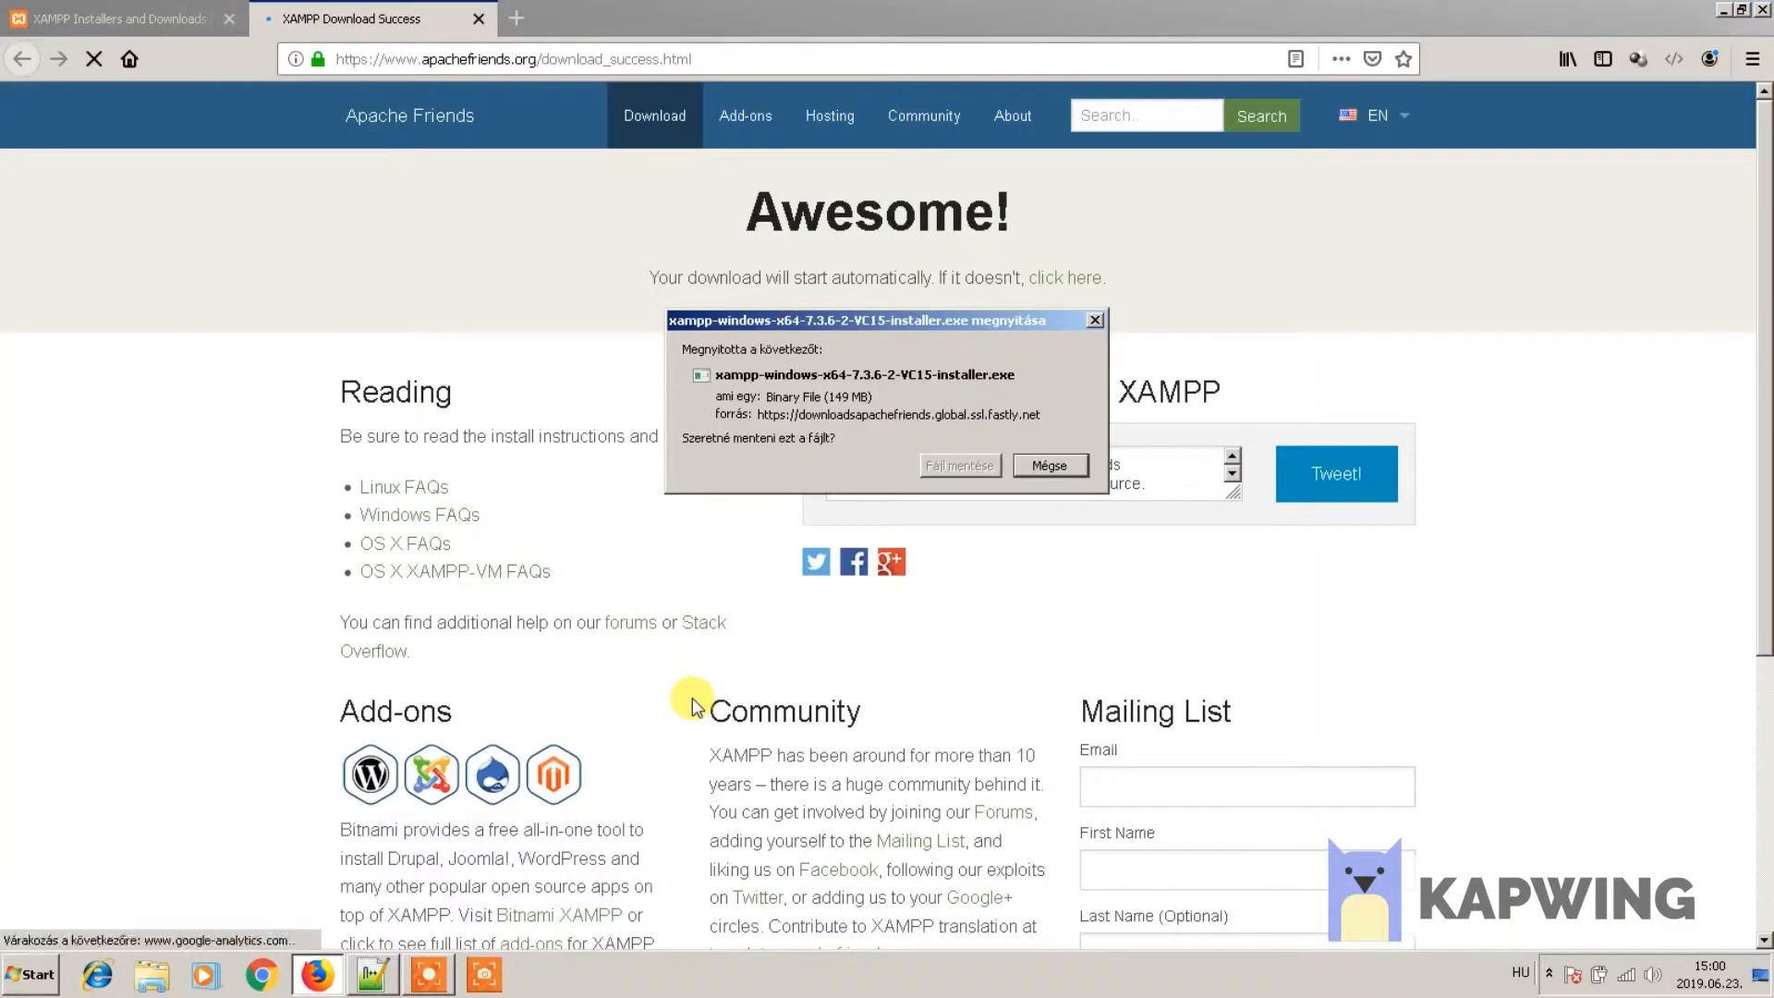
pyautogui.click(952, 466)
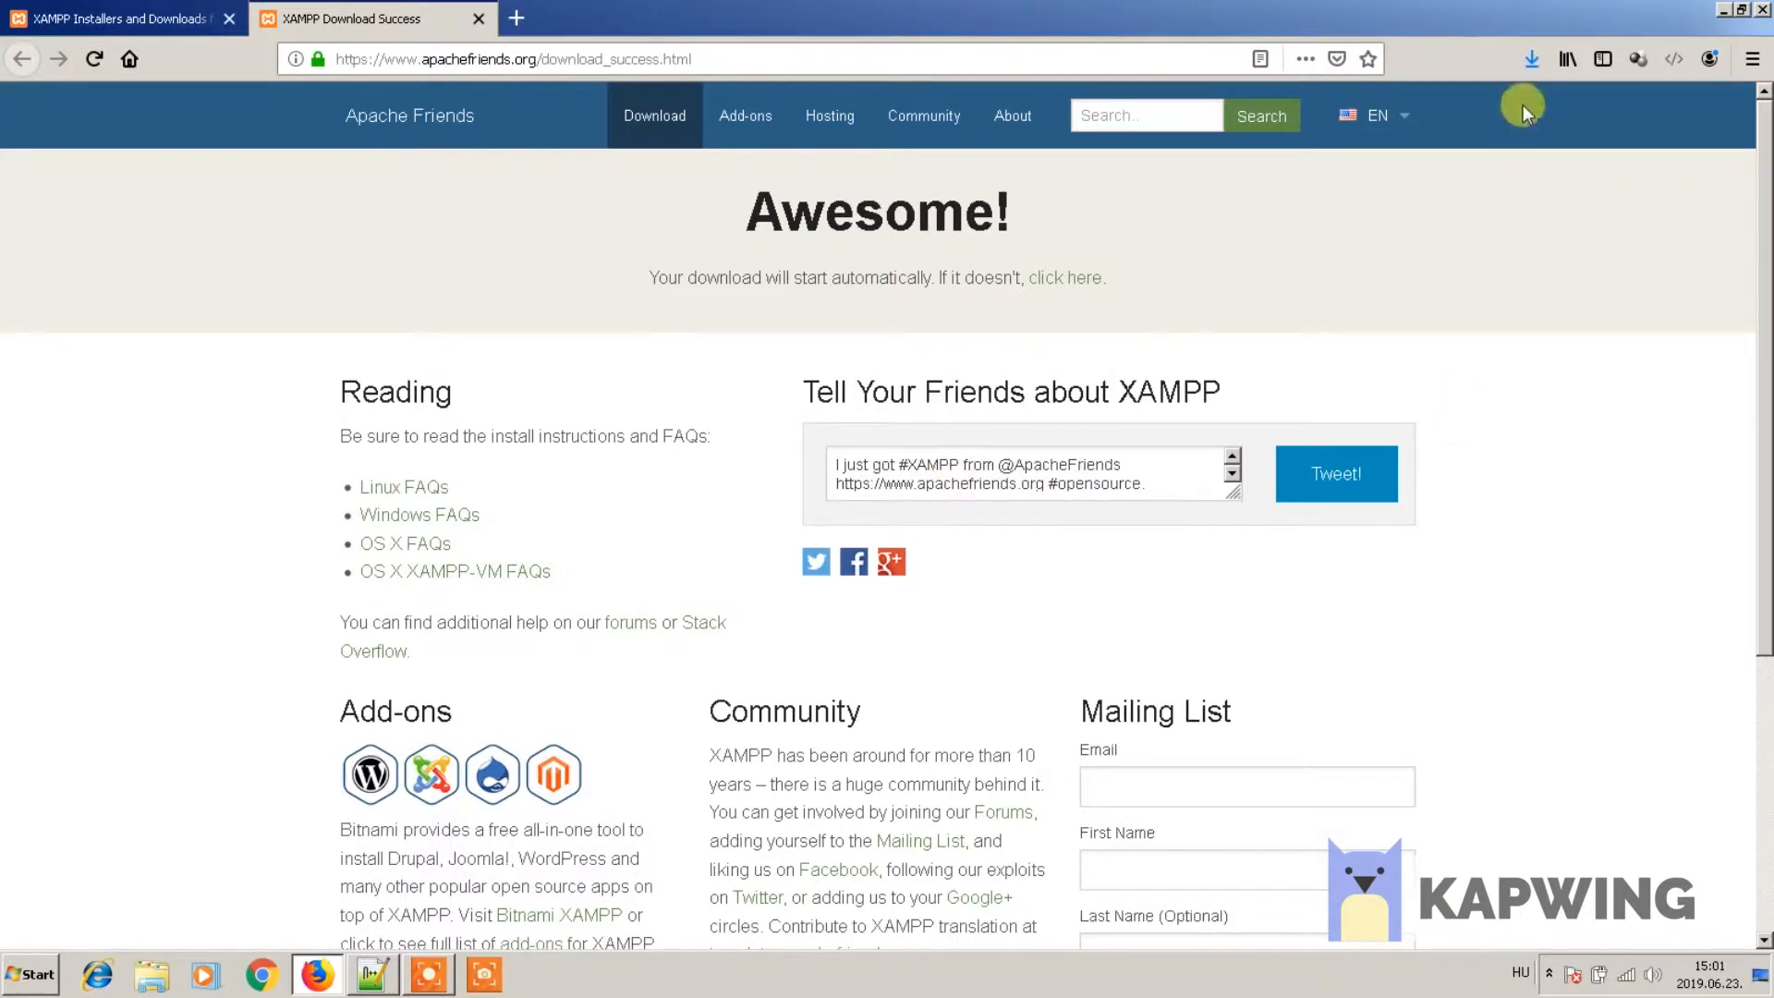
pyautogui.click(1530, 57)
pyautogui.click(1229, 105)
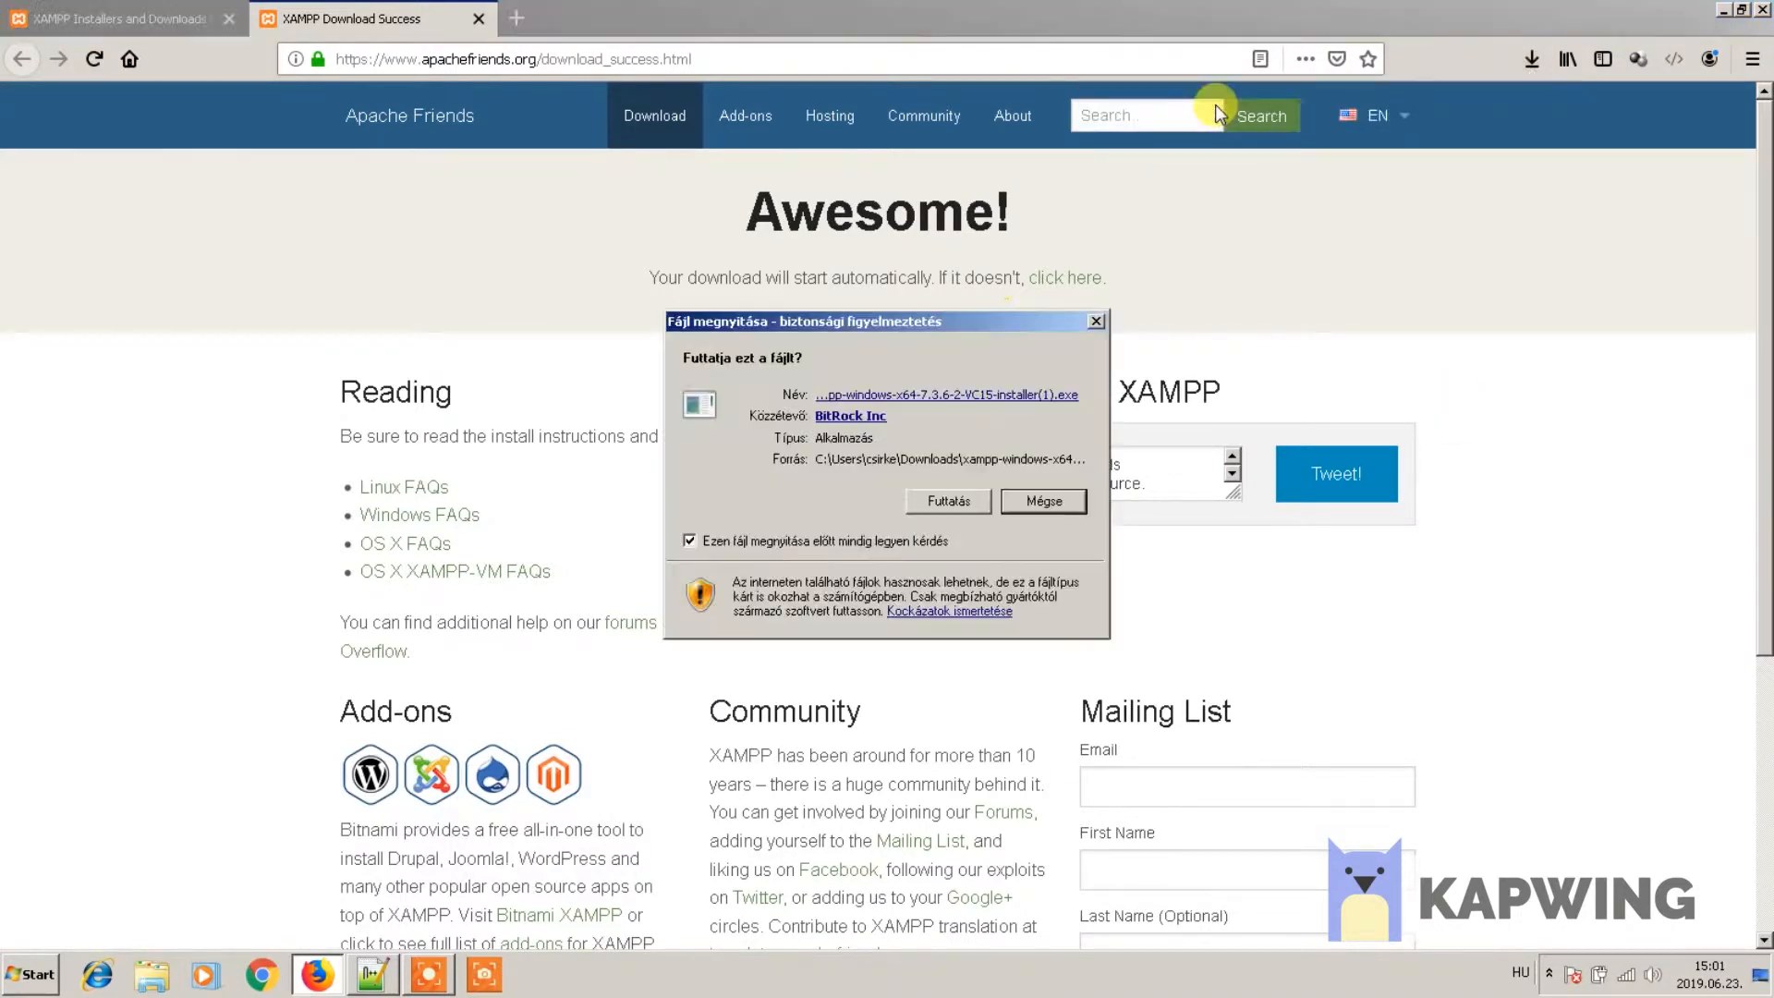
pyautogui.click(936, 500)
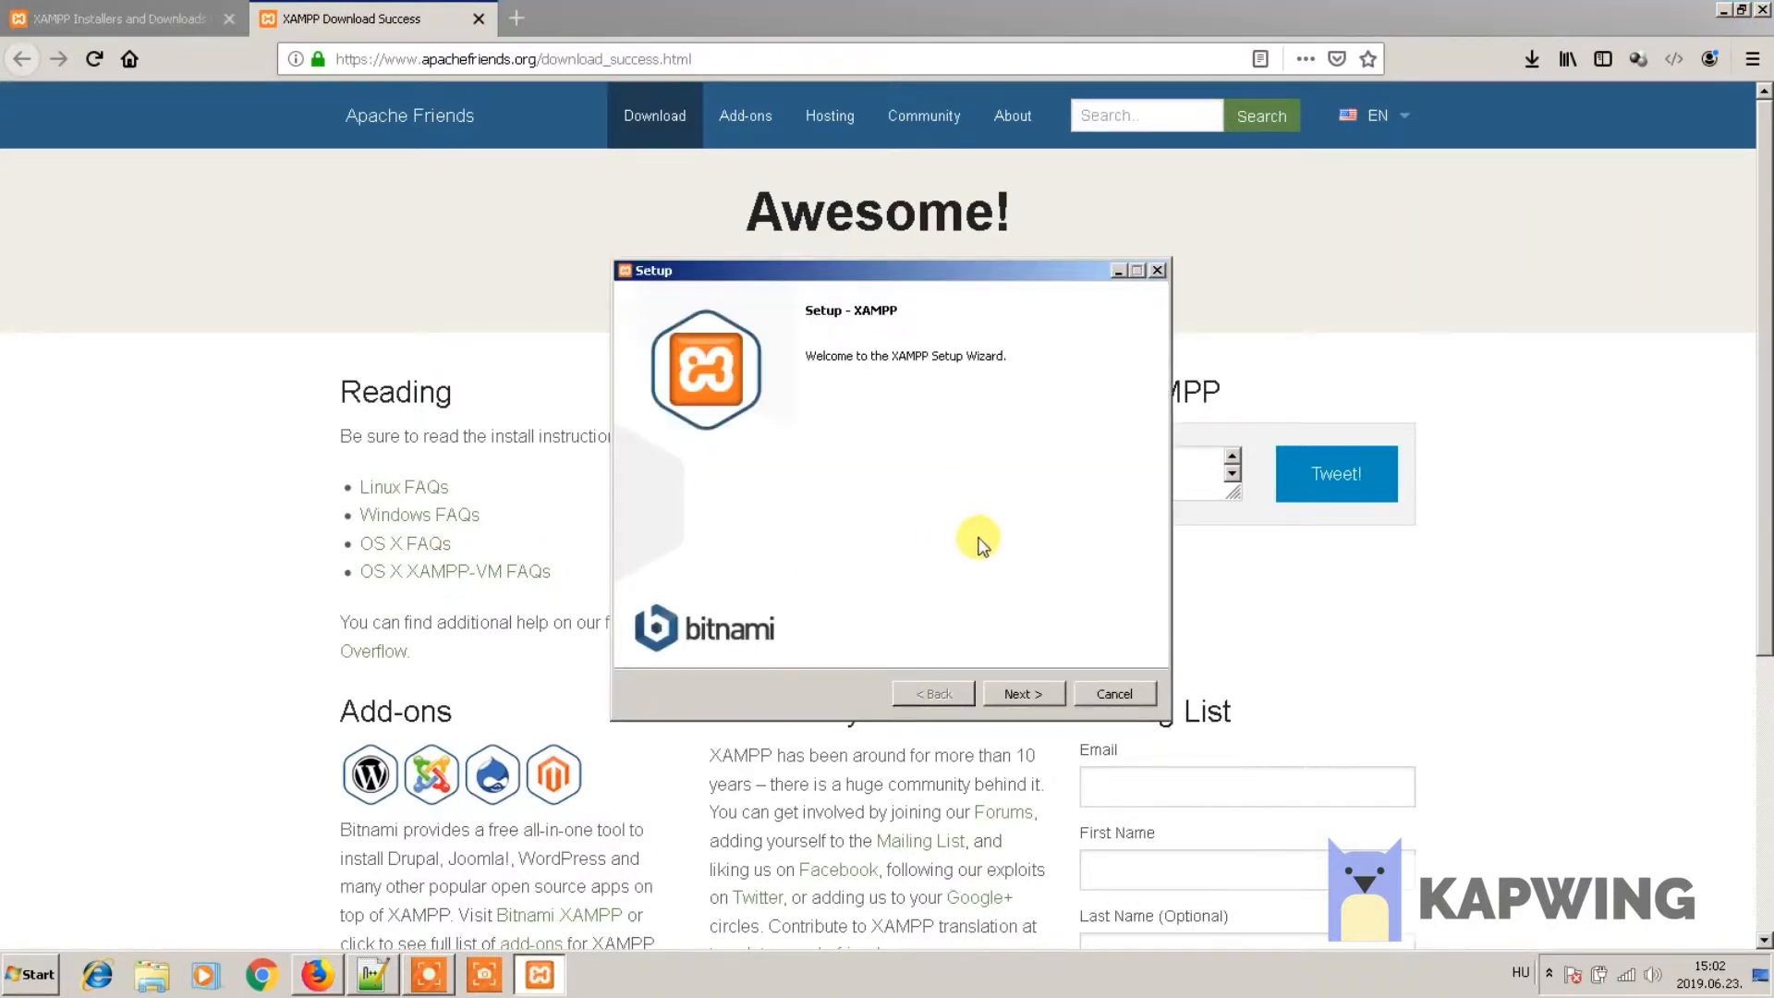
# - Install XAMPP to C:\xampp with default components and keep English as the Control Panel language
pyautogui.click(1020, 694)
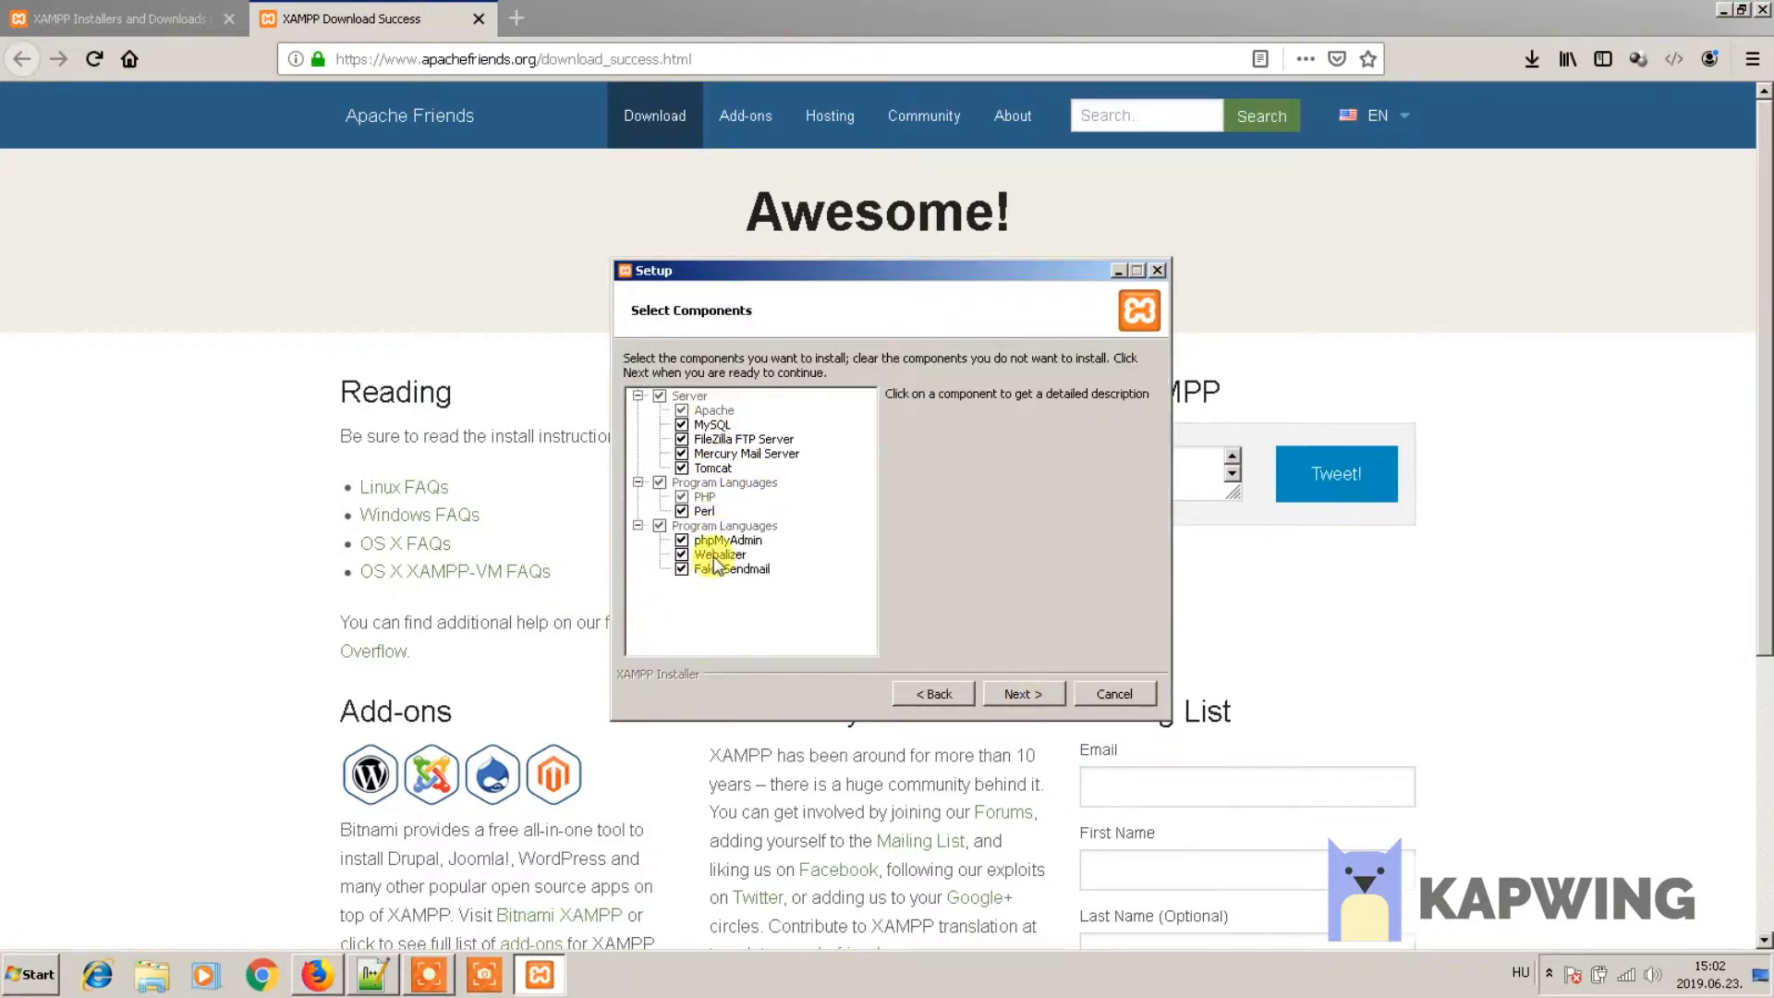
pyautogui.click(1024, 694)
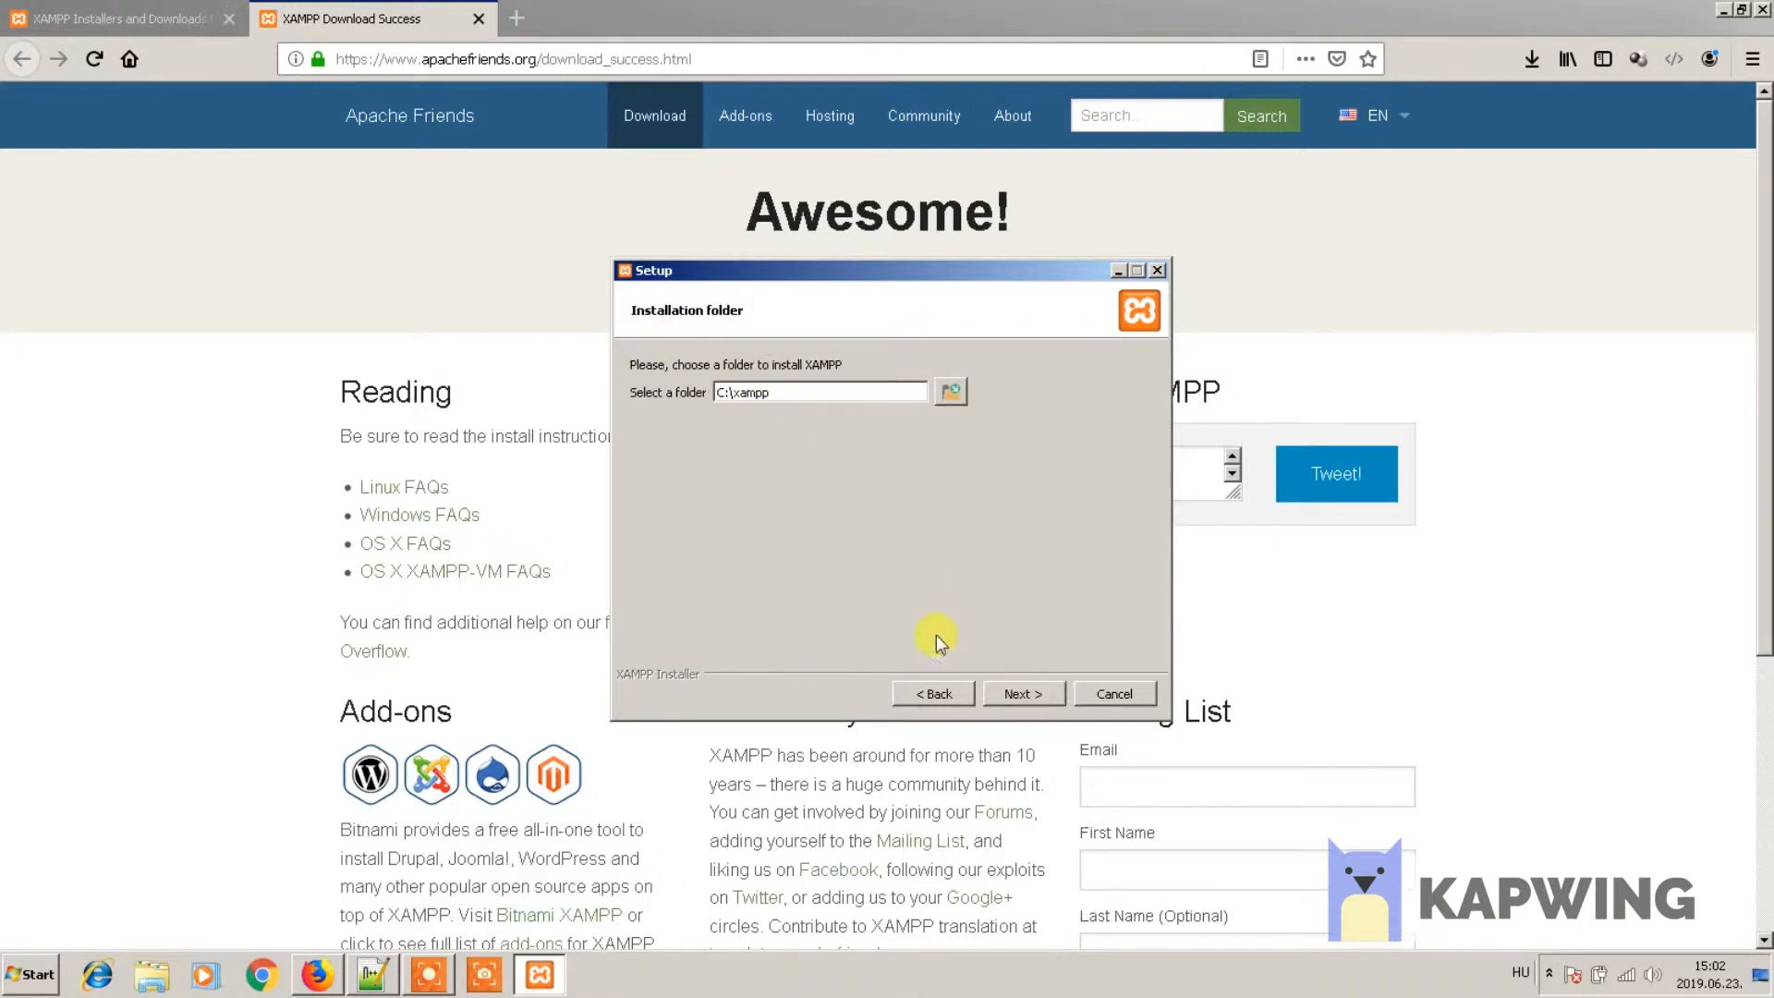
pyautogui.click(1024, 693)
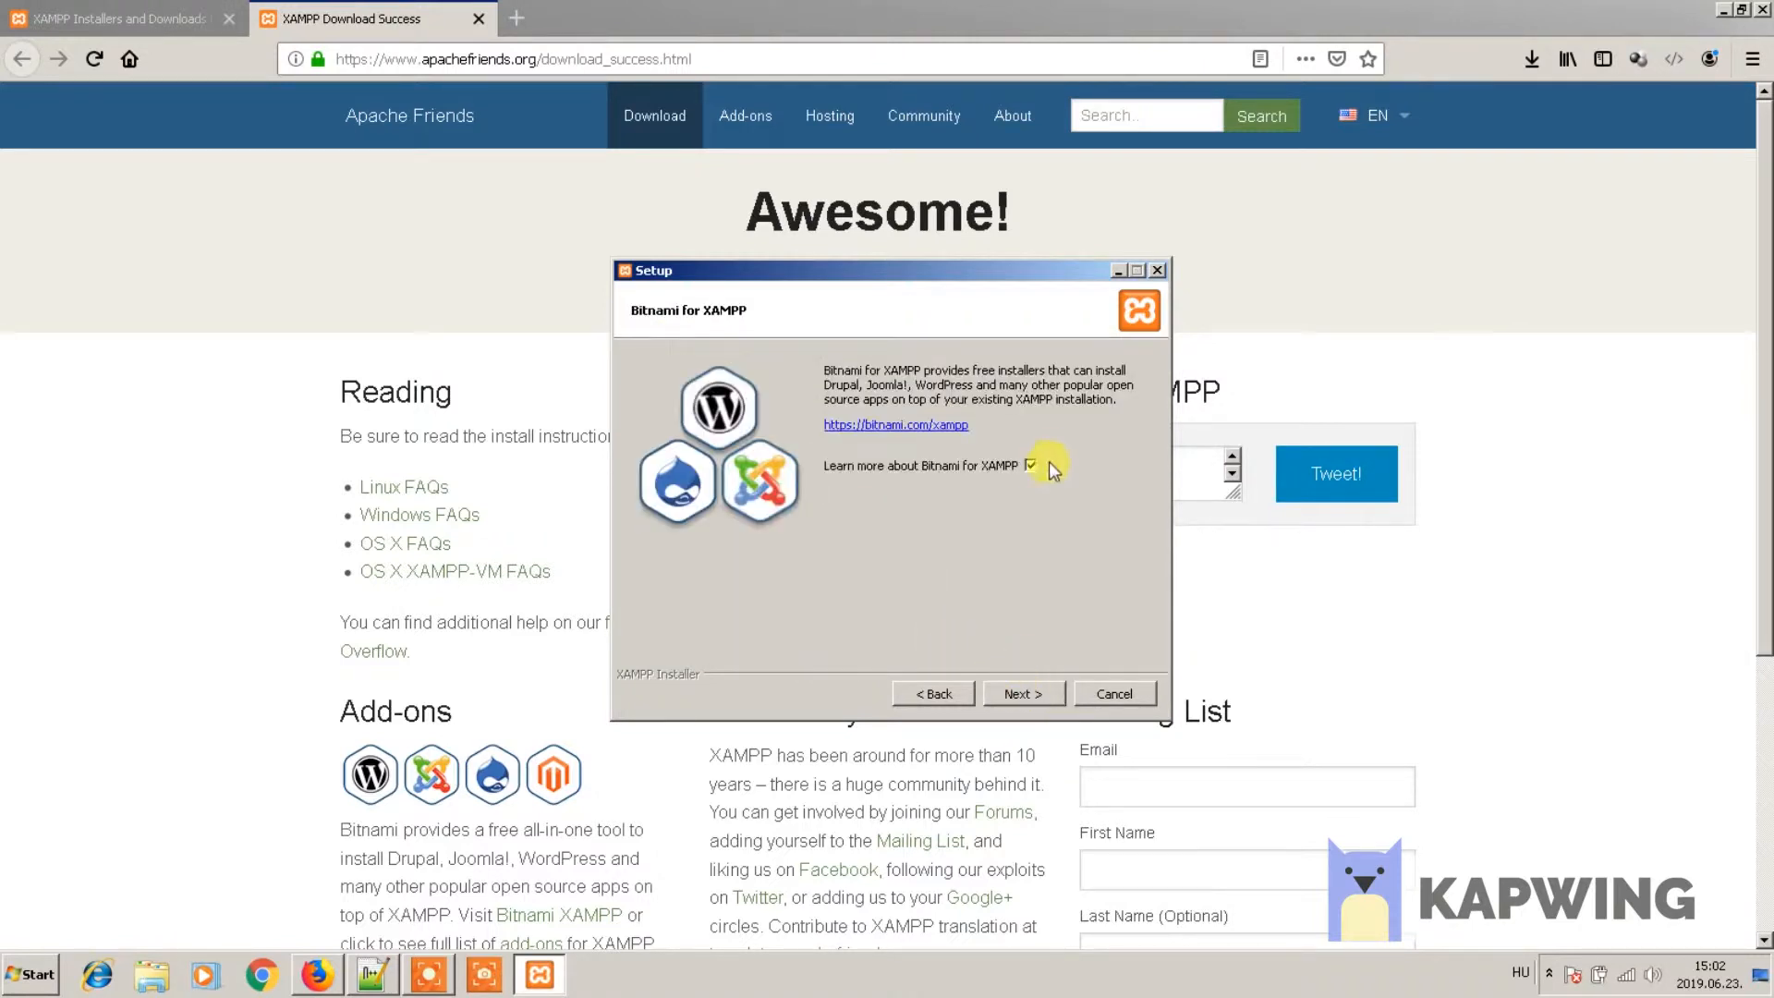
pyautogui.click(1024, 688)
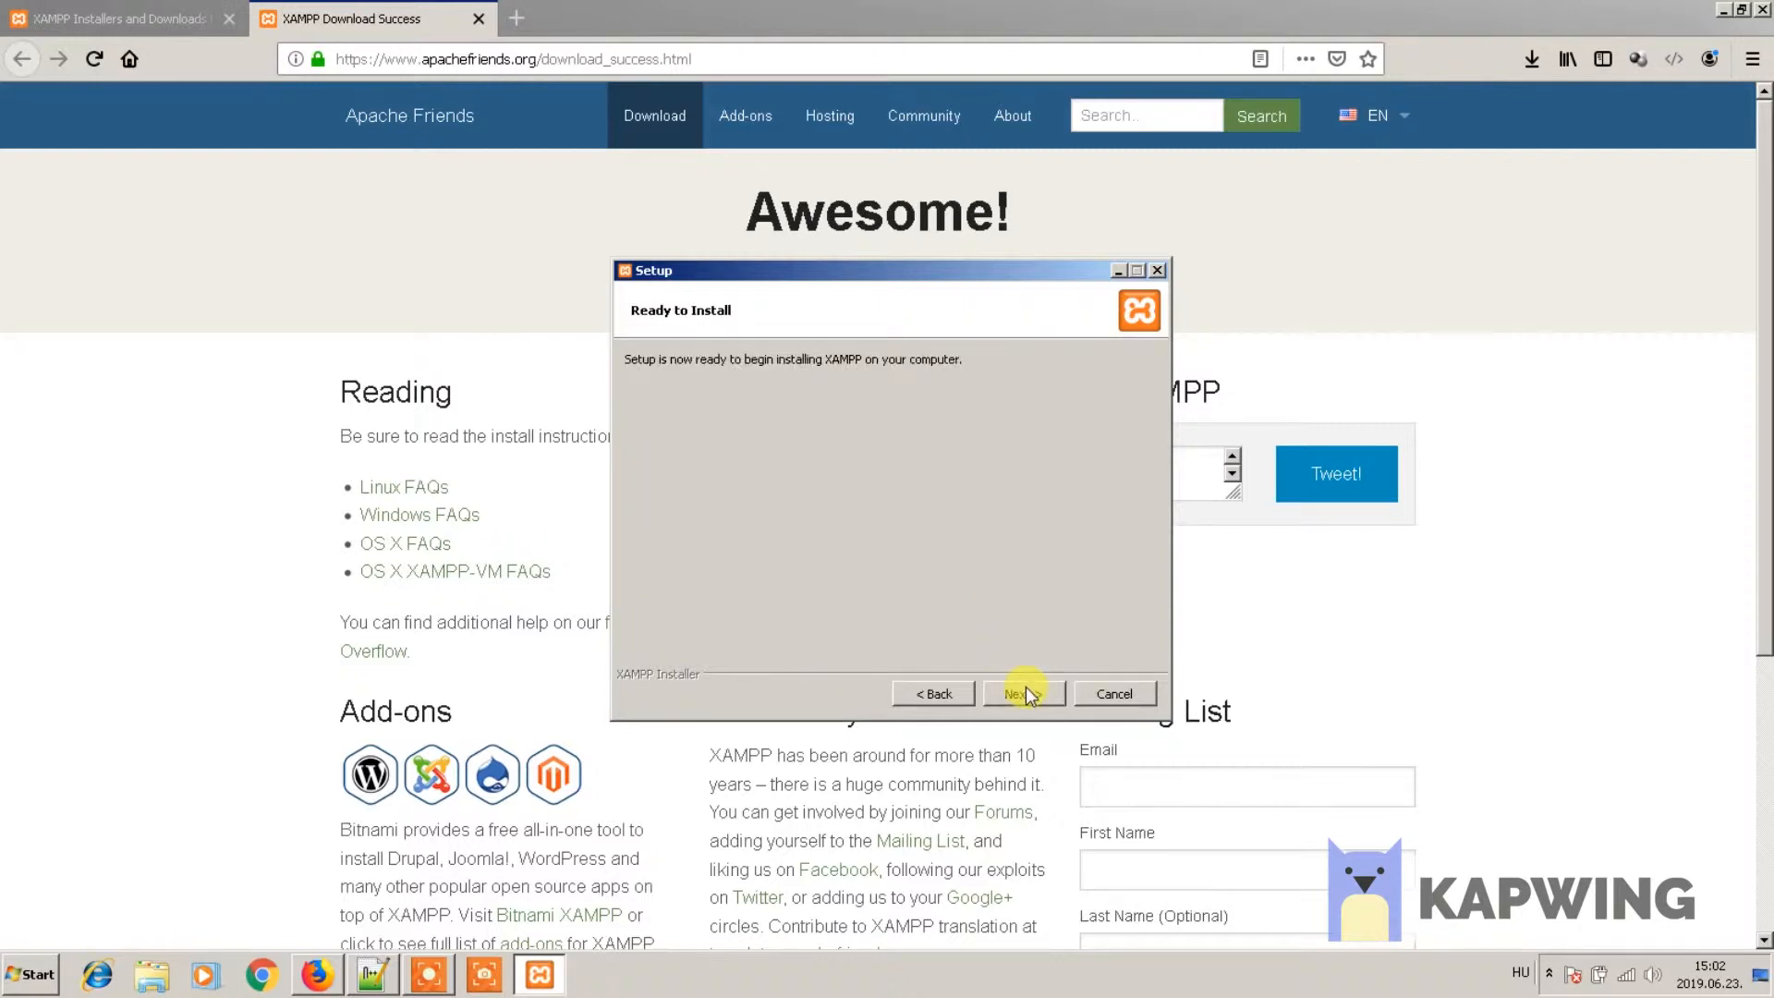
pyautogui.click(1024, 691)
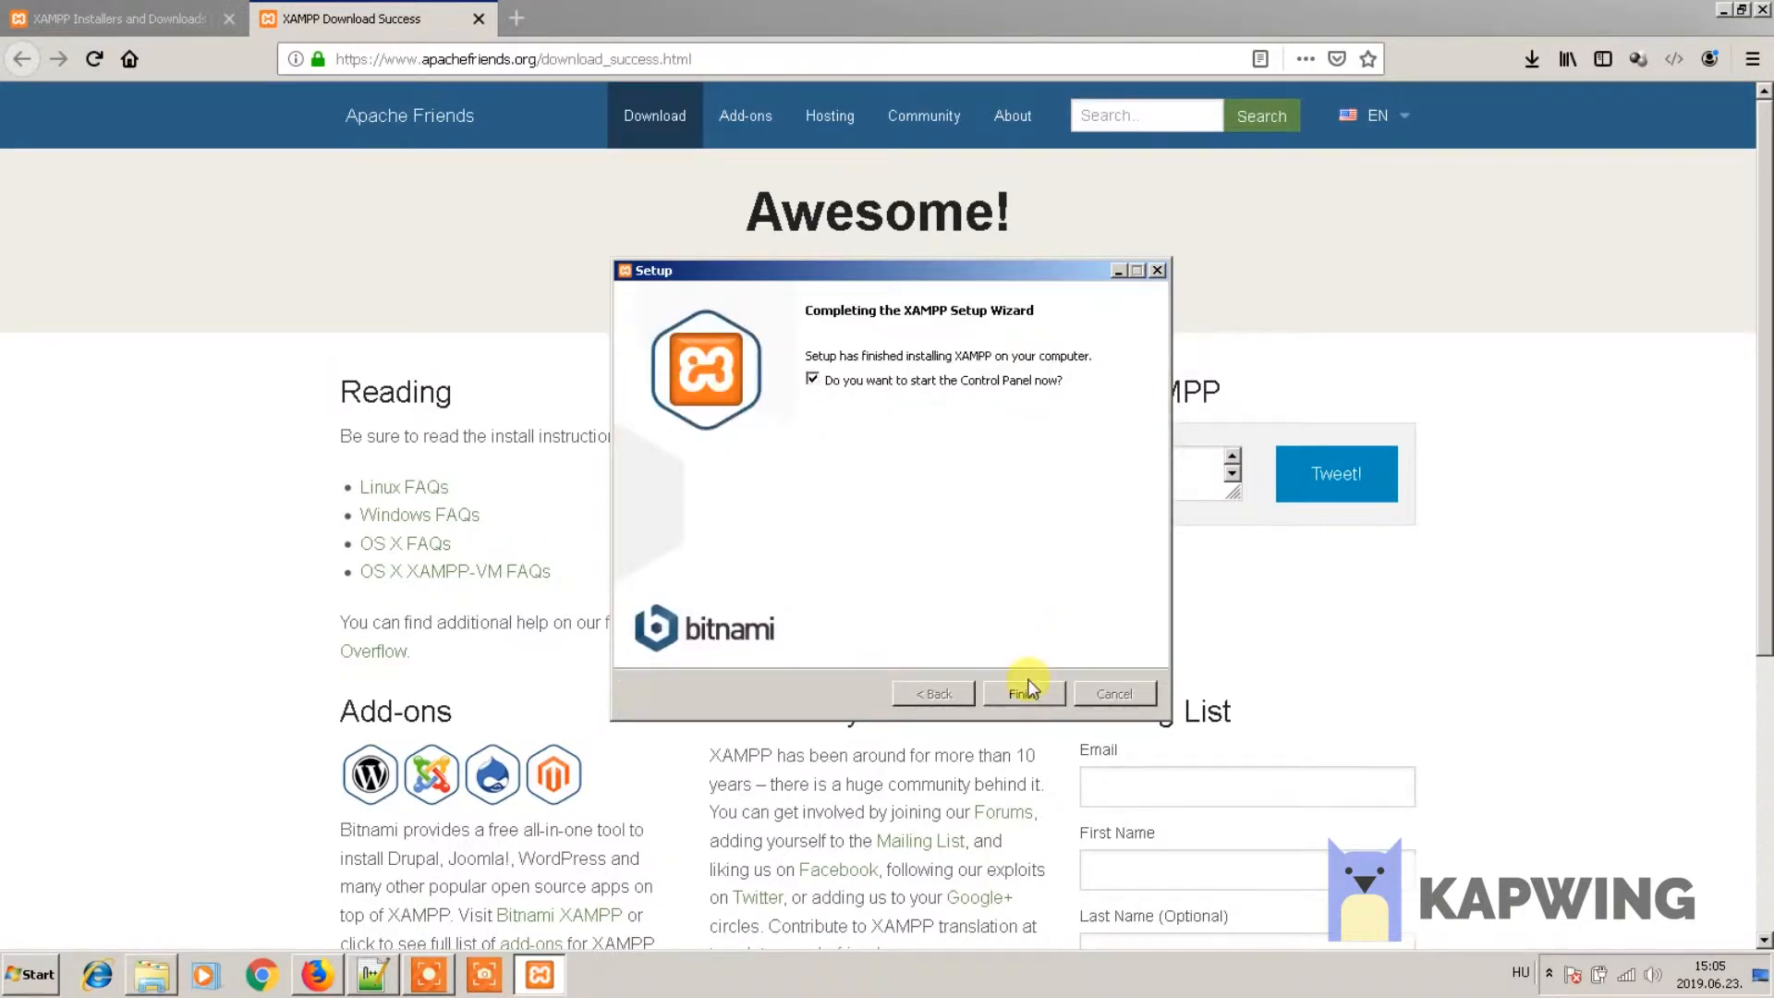
pyautogui.click(1027, 693)
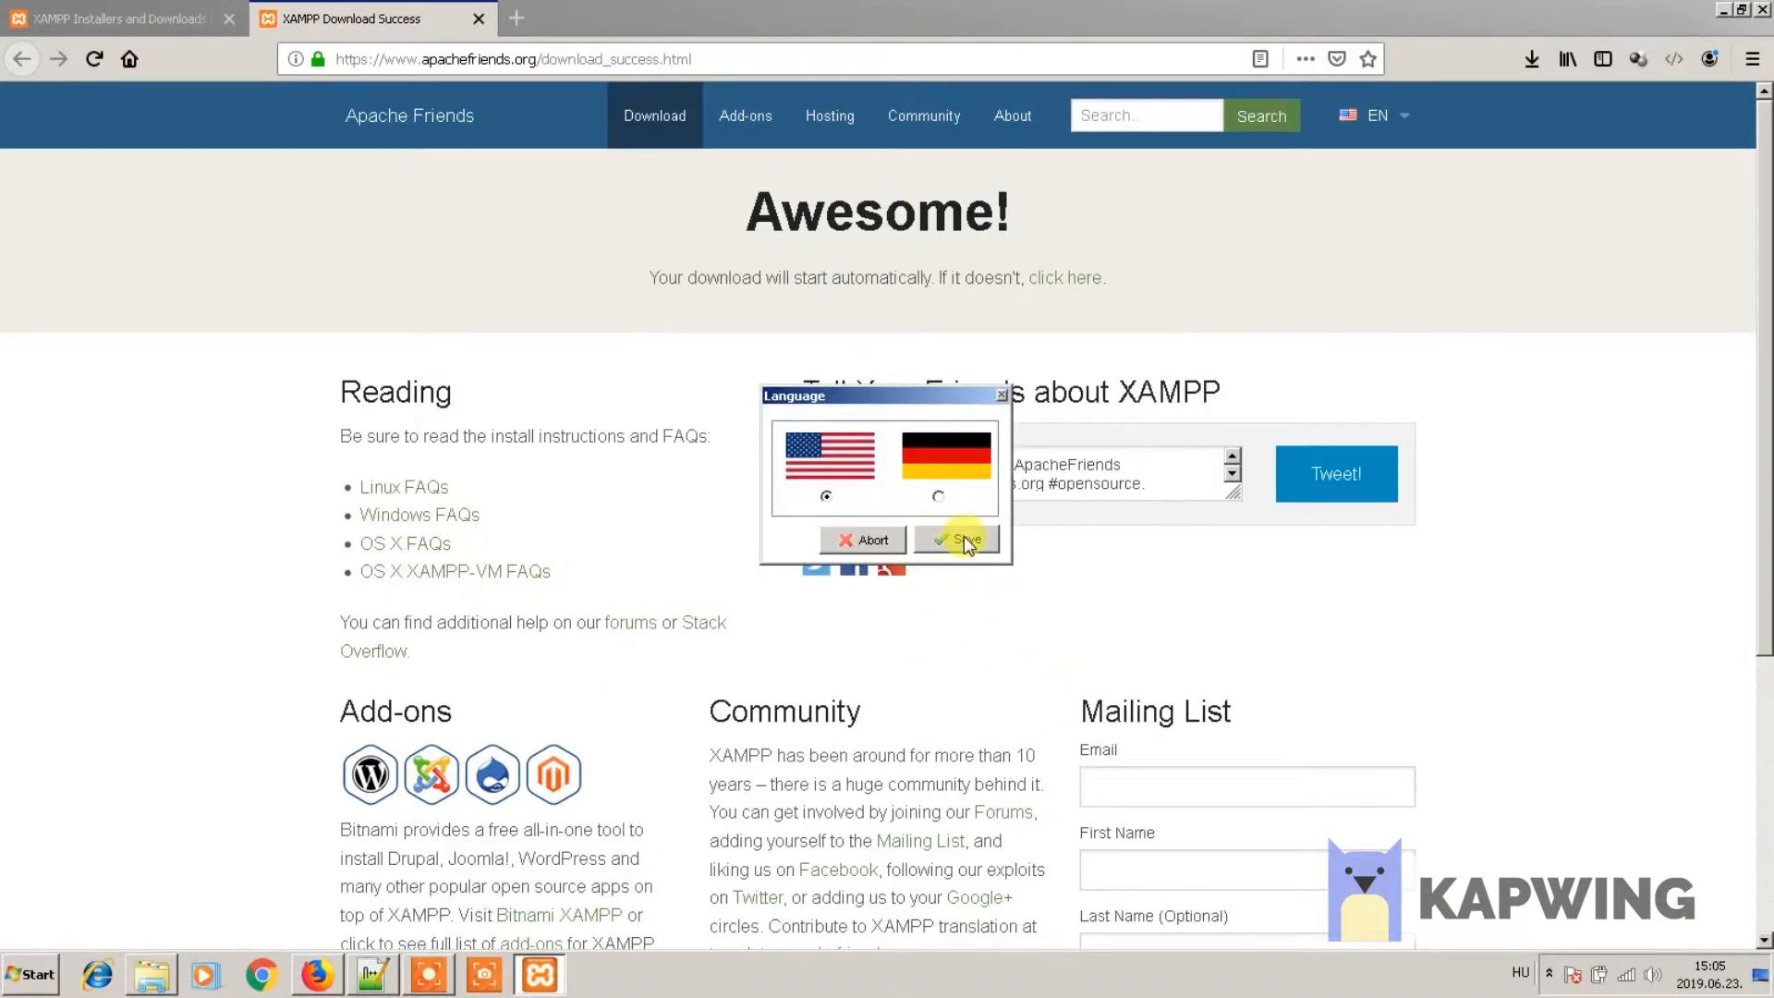
pyautogui.click(963, 536)
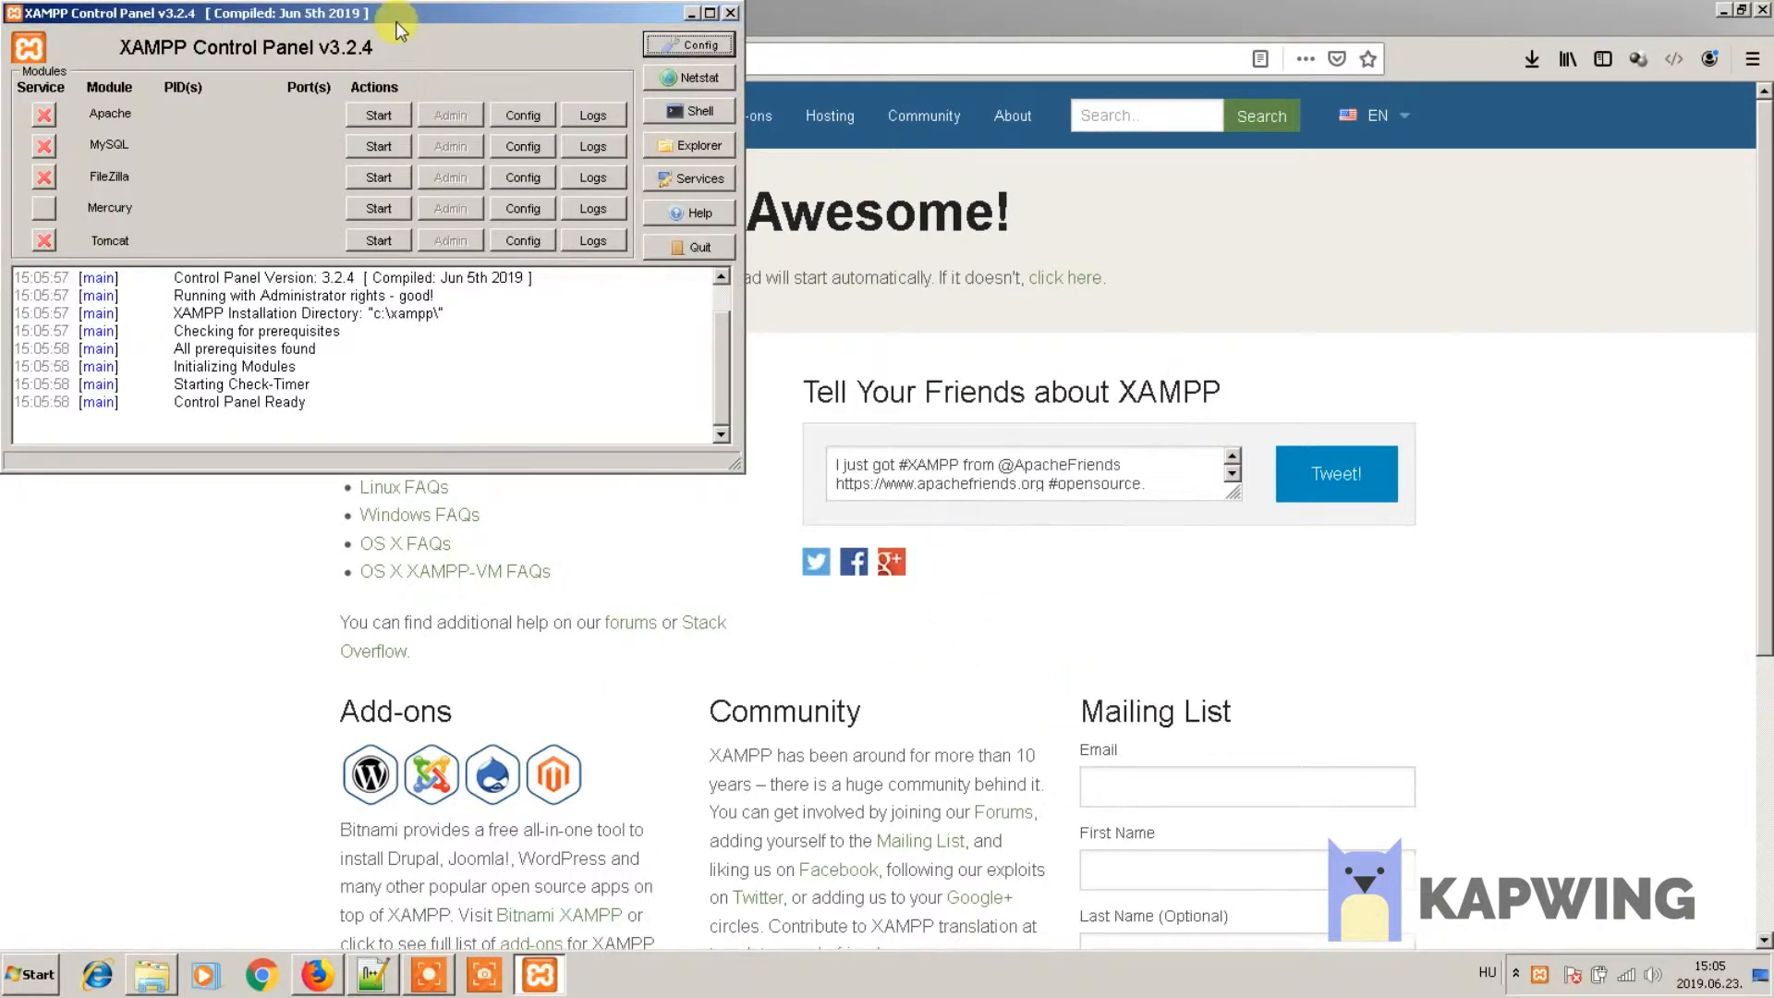
# - Start Apache on ports 80/443 and load the Welcome to XAMPP dashboard at localhost
pyautogui.moveTo(397, 24); pyautogui.dragTo(1340, 323)
pyautogui.click(1316, 413)
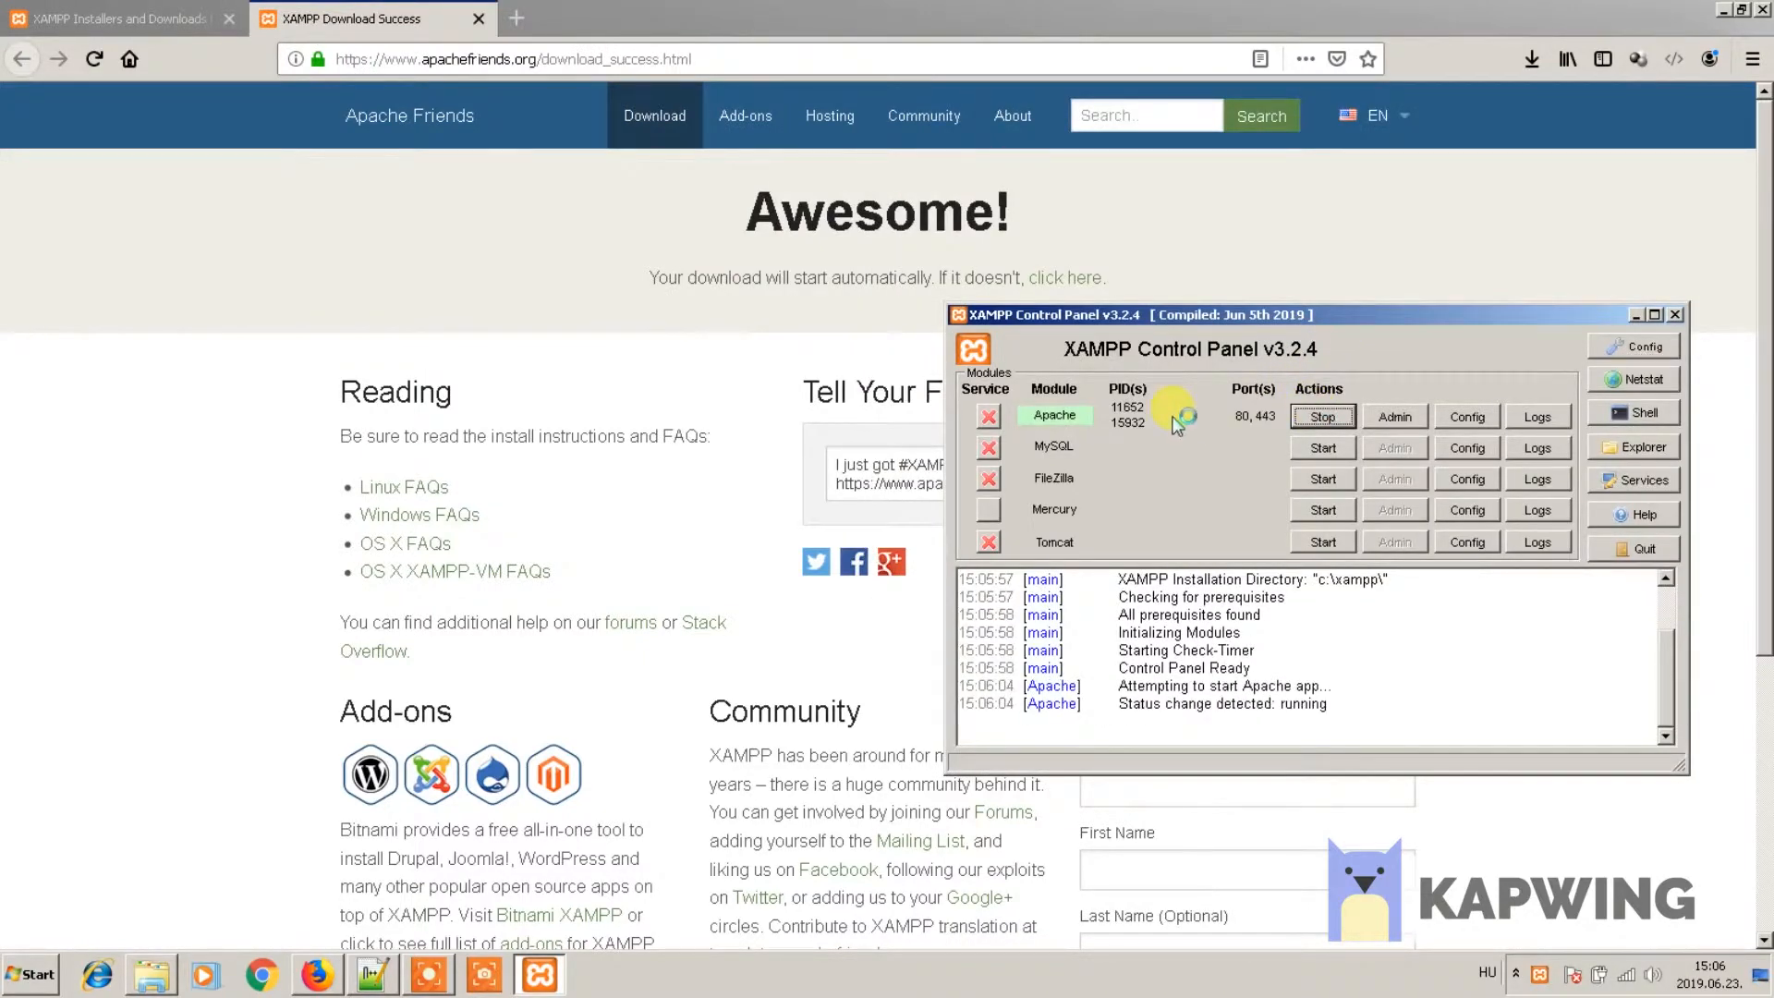
pyautogui.click(516, 19)
pyautogui.write('localhost')
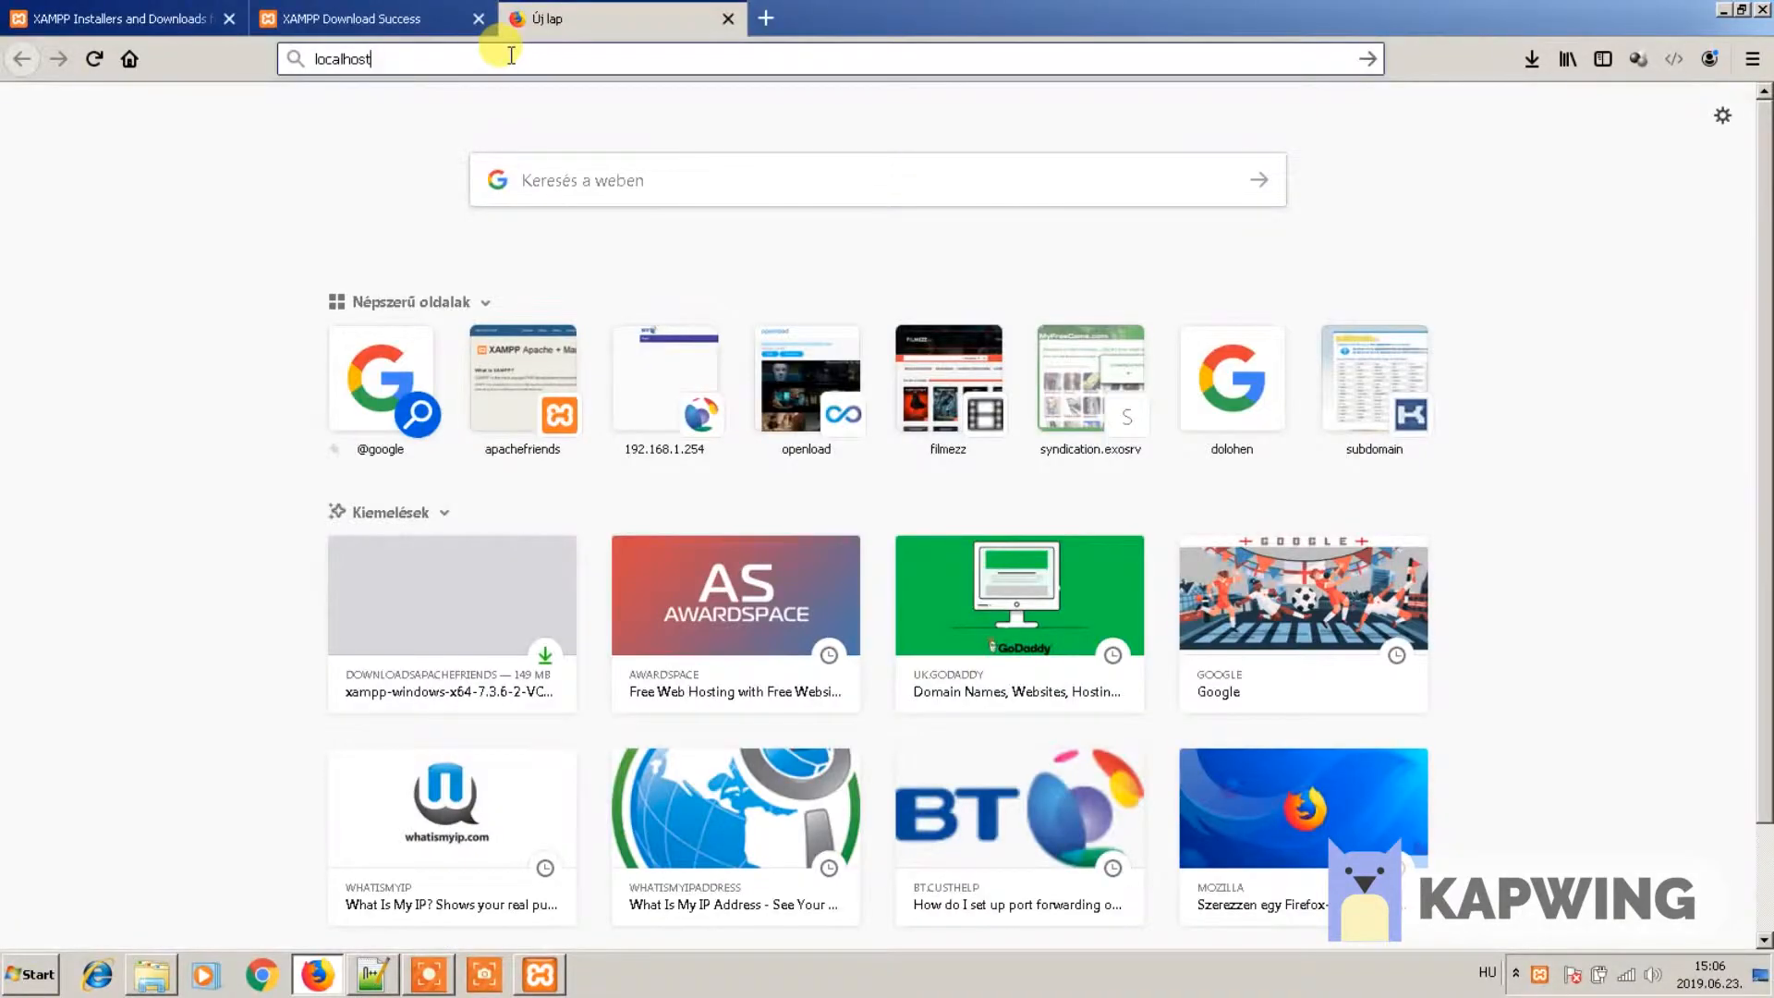
pyautogui.press('Return')
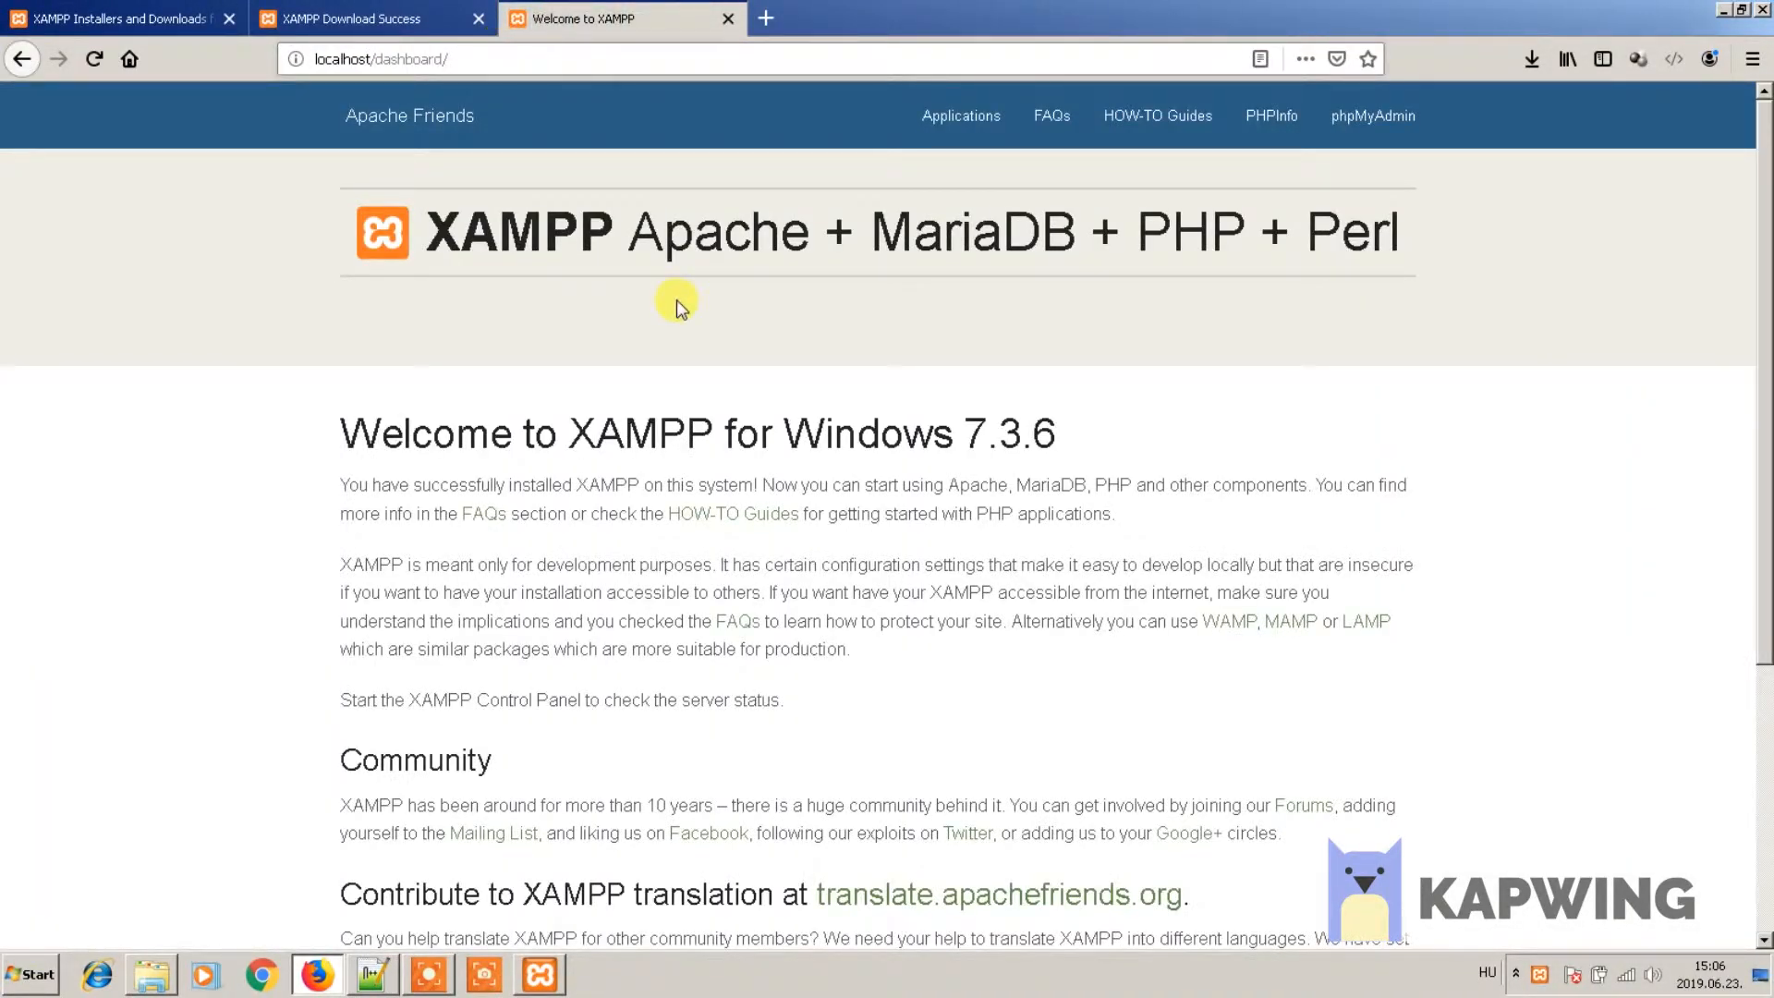
pyautogui.click(151, 974)
# - Browse in Explorer to the C:\xampp\htdocs web root folder
pyautogui.click(495, 677)
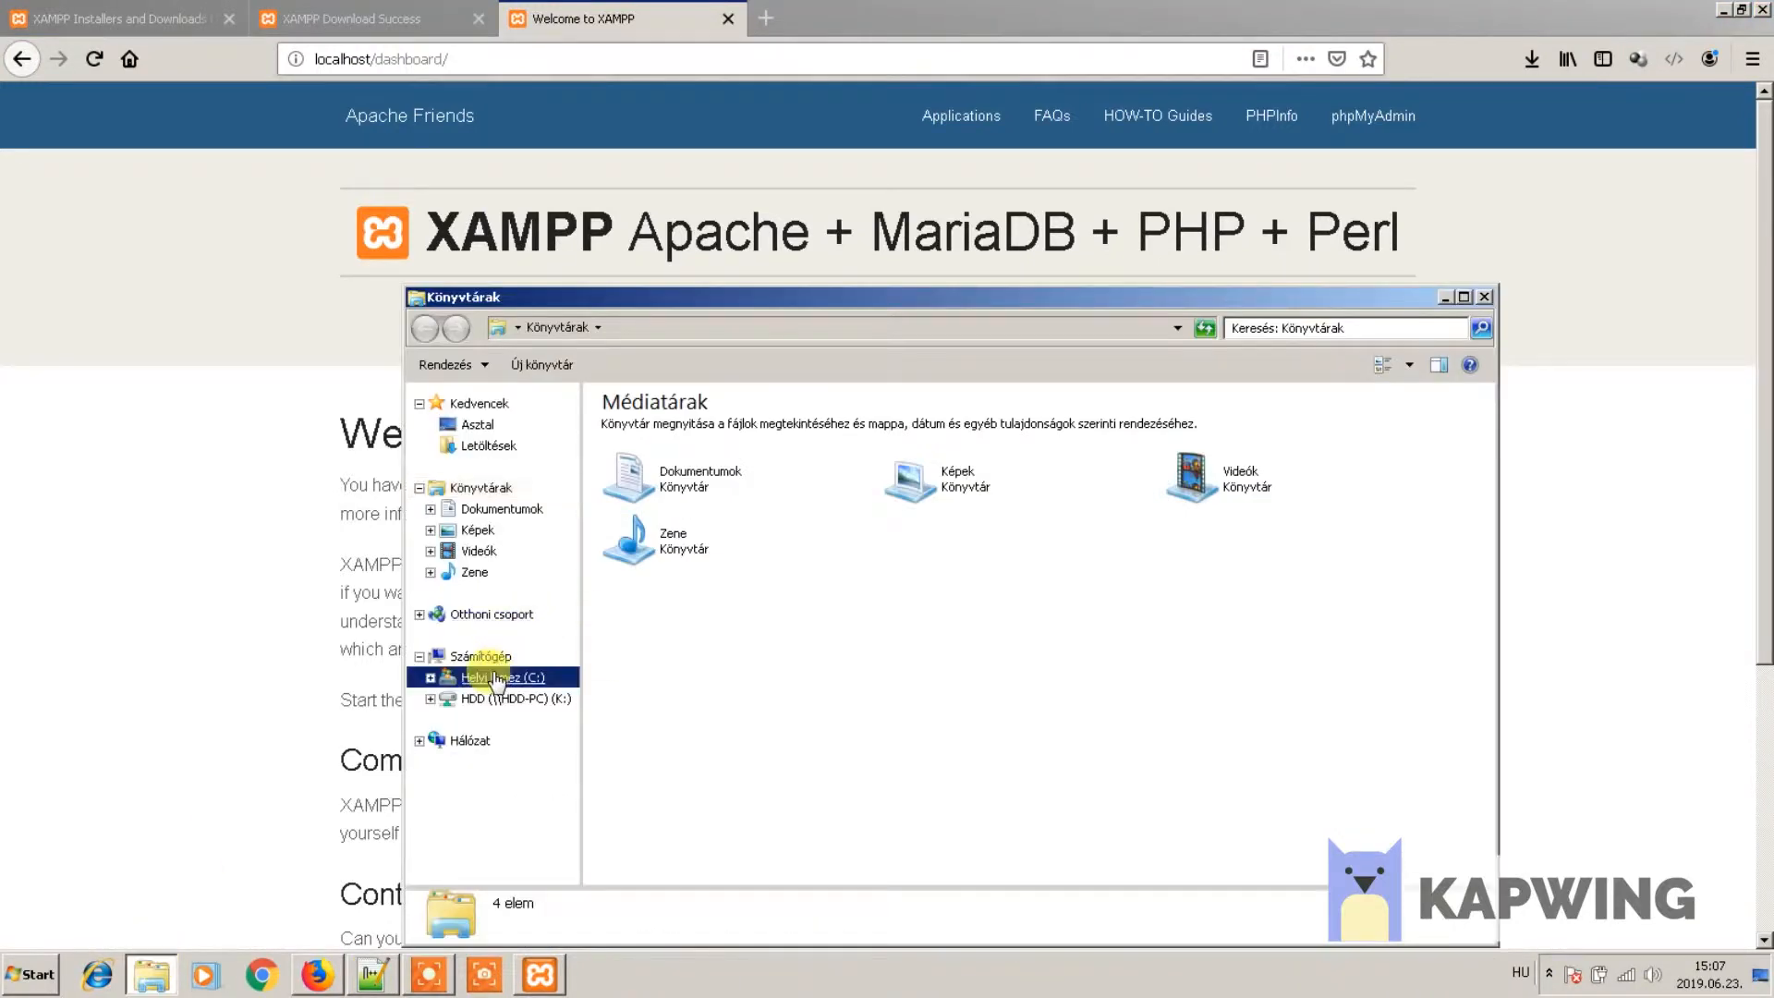
pyautogui.doubleClick(643, 671)
pyautogui.doubleClick(637, 549)
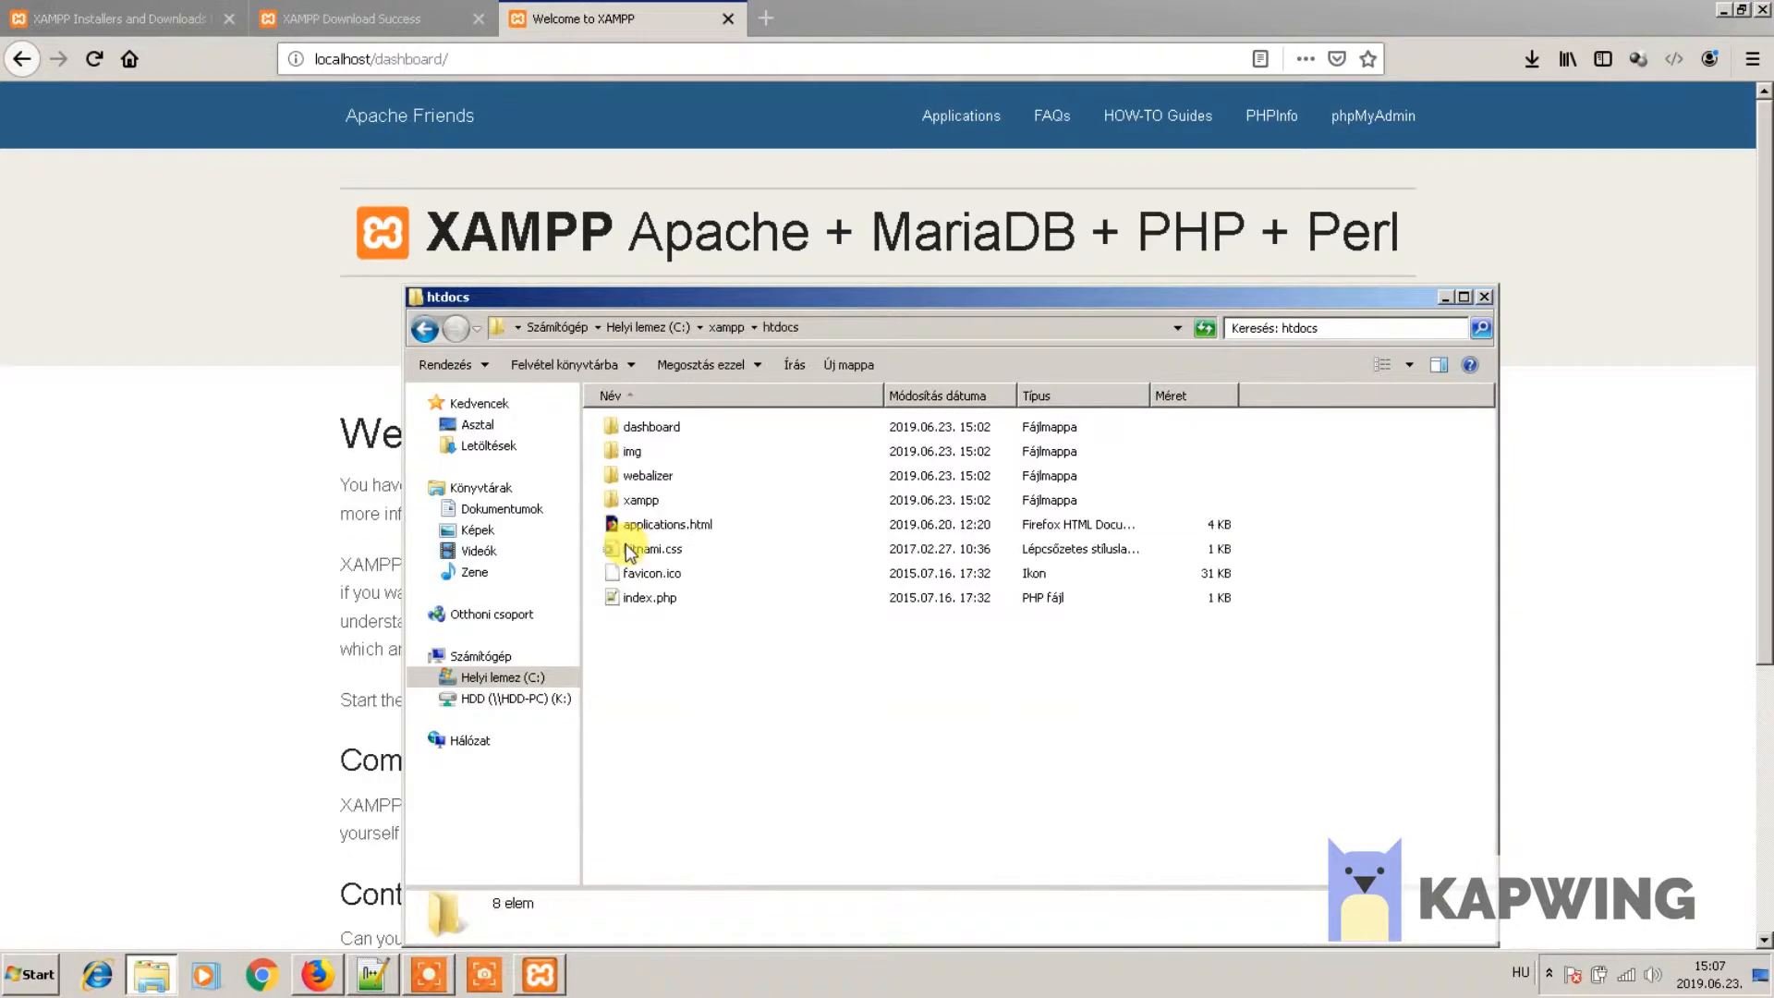
# - Create an empty test.html file in htdocs and open it with Notepad++
pyautogui.rightClick(691, 681)
pyautogui.moveTo(740, 639)
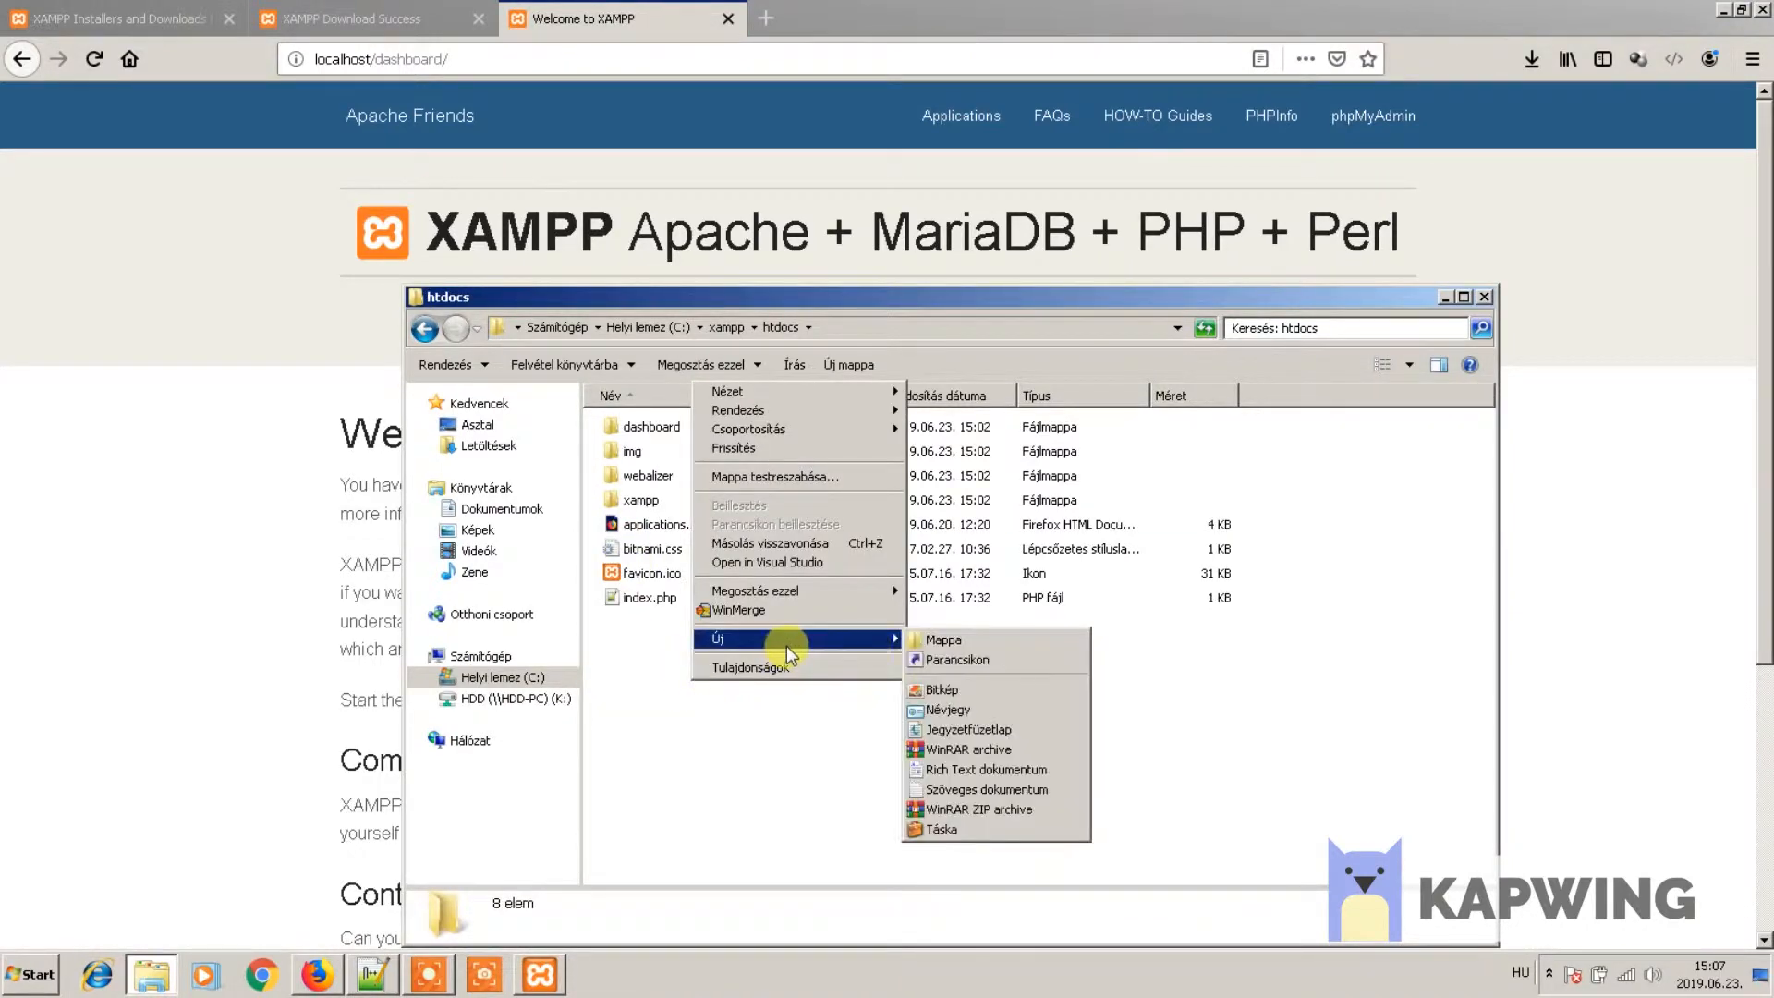
pyautogui.click(968, 797)
pyautogui.write('test.txt')
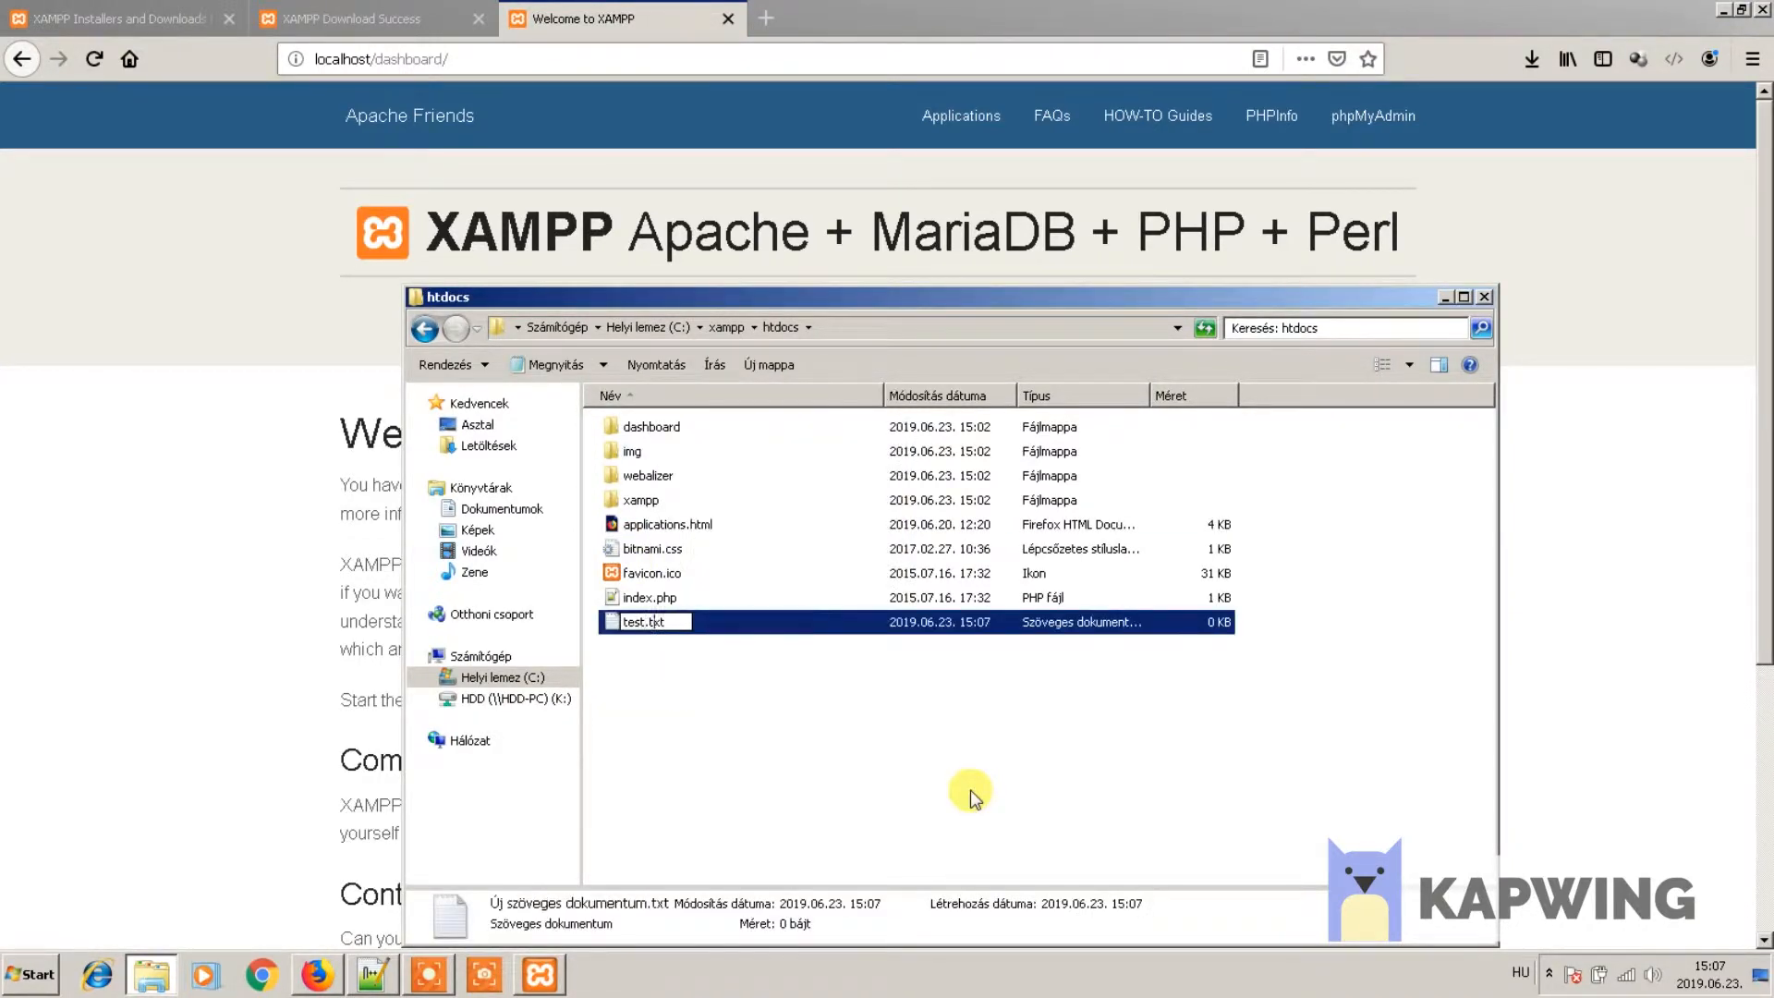
pyautogui.press('BackSpace')
pyautogui.press('BackSpace')
pyautogui.press('BackSpace')
pyautogui.write('html')
pyautogui.press('Return')
pyautogui.press('Return')
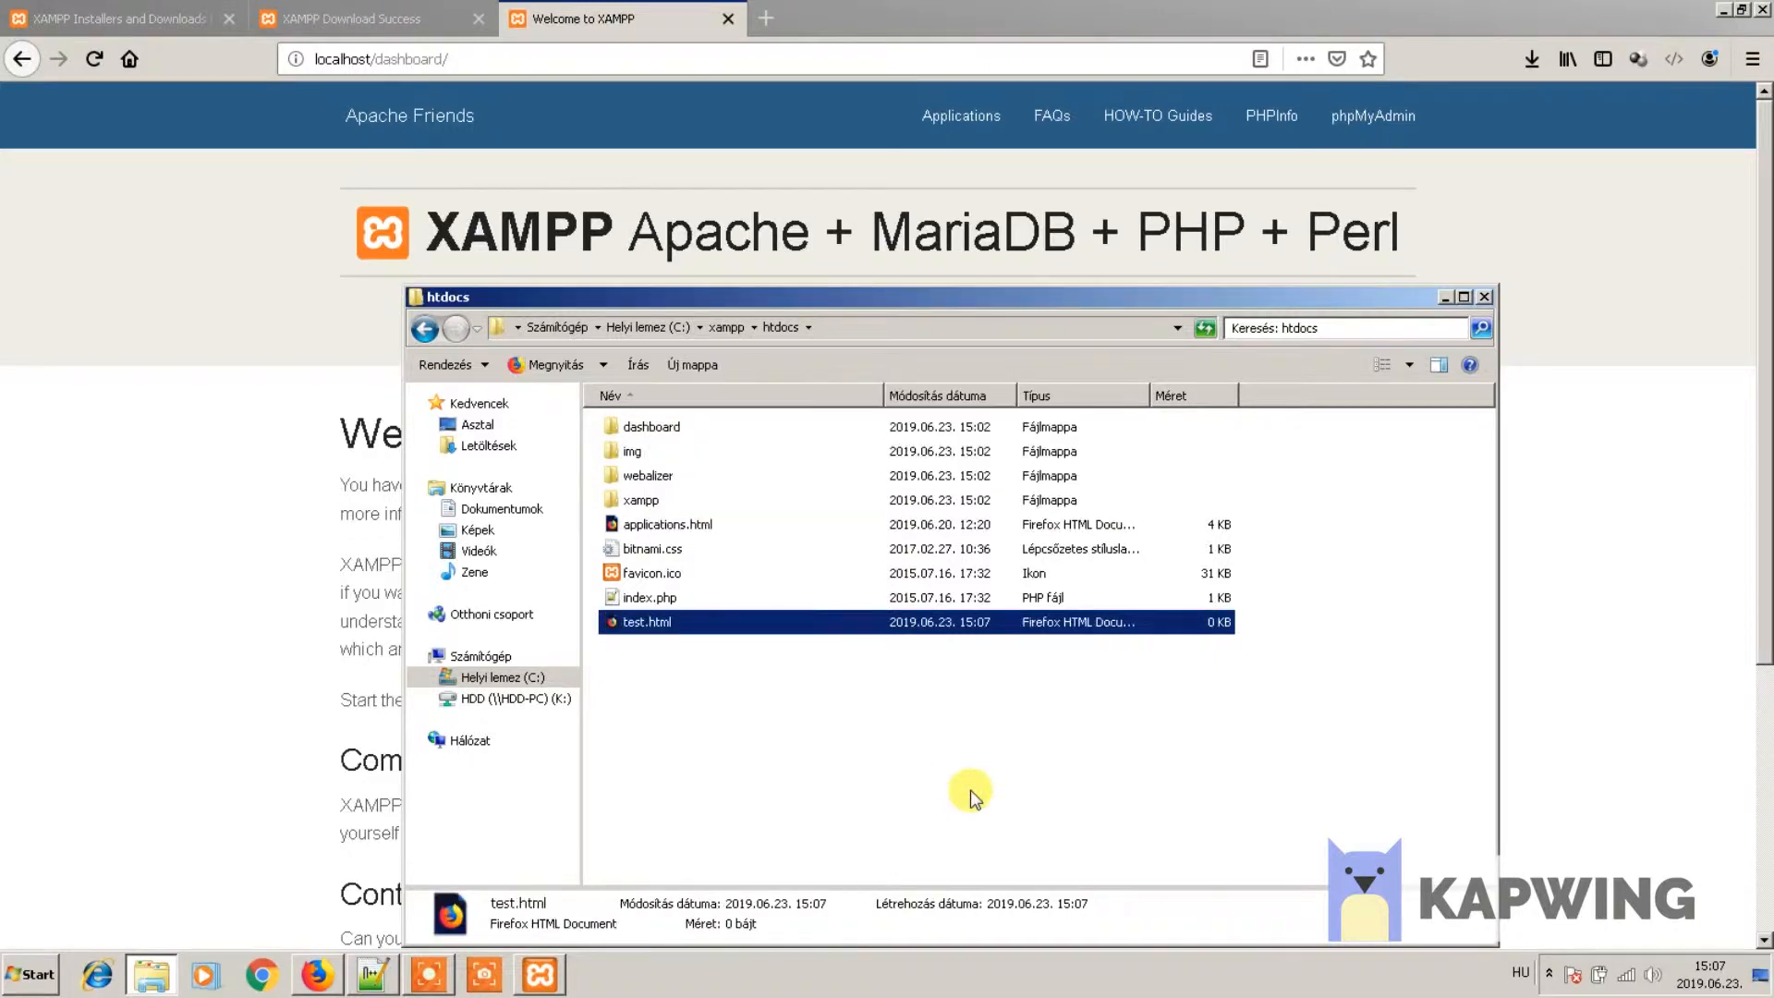
pyautogui.rightClick(634, 619)
pyautogui.click(708, 316)
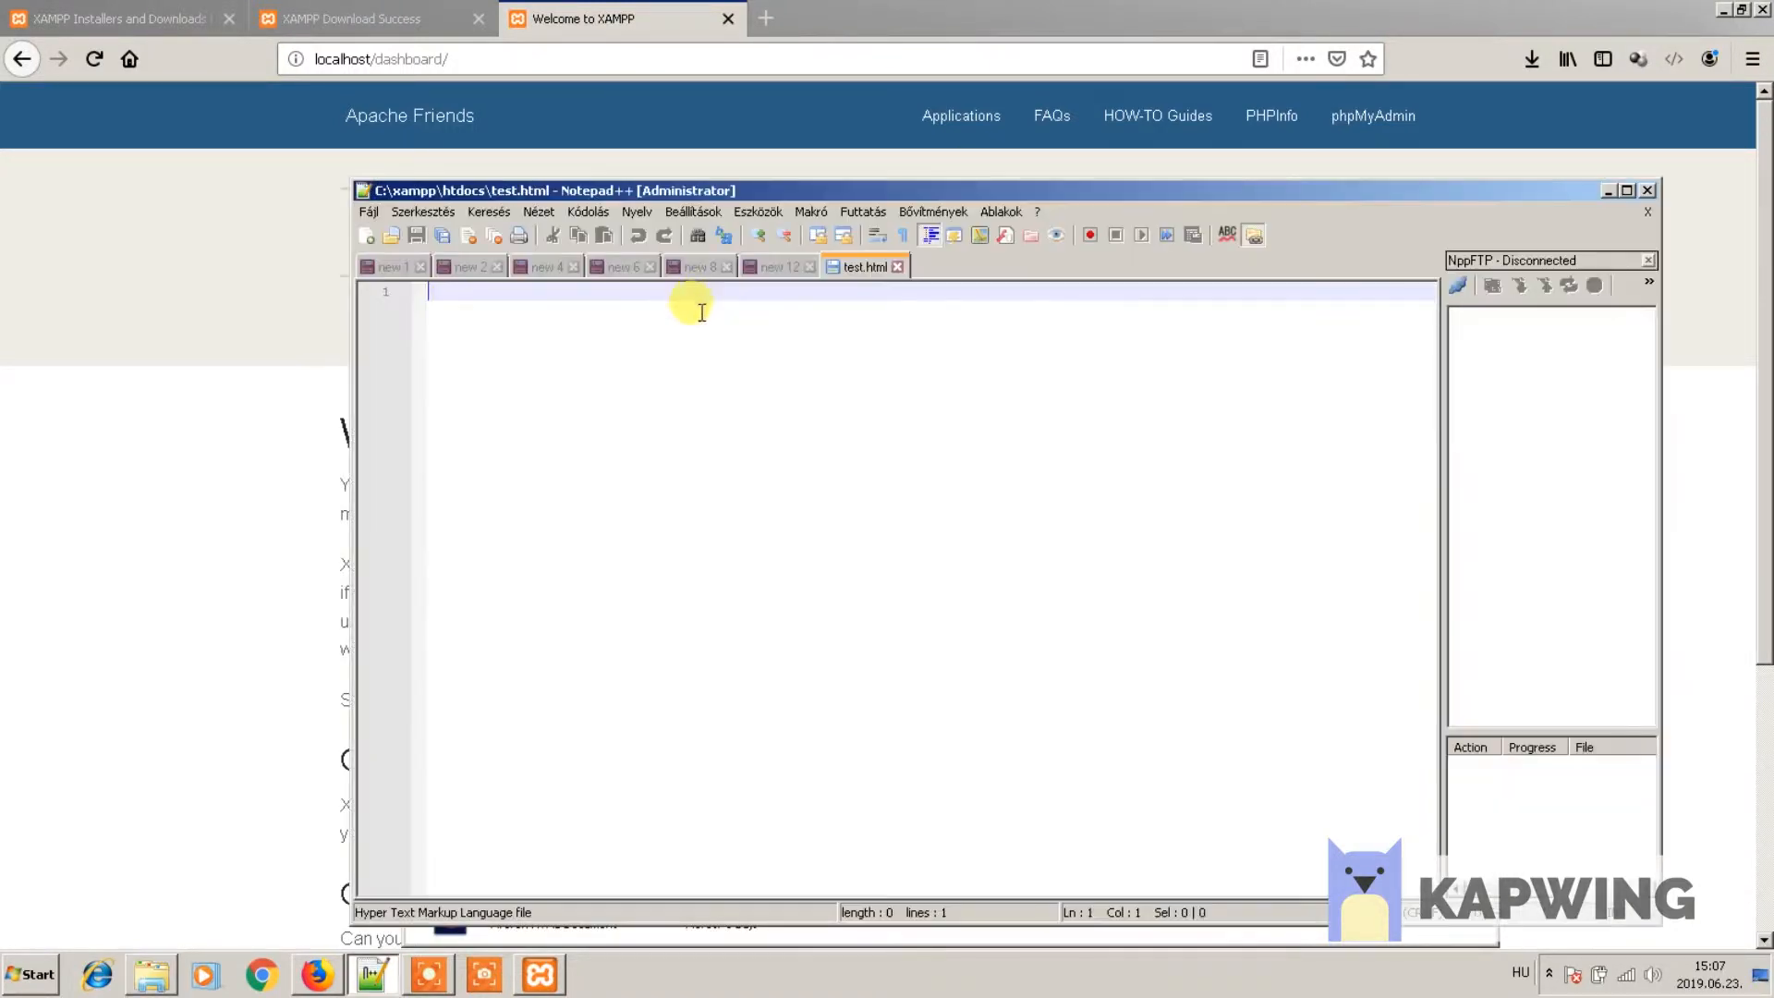
# - Write <strong>this is test</strong> into test.html and save it
pyautogui.write('<st')
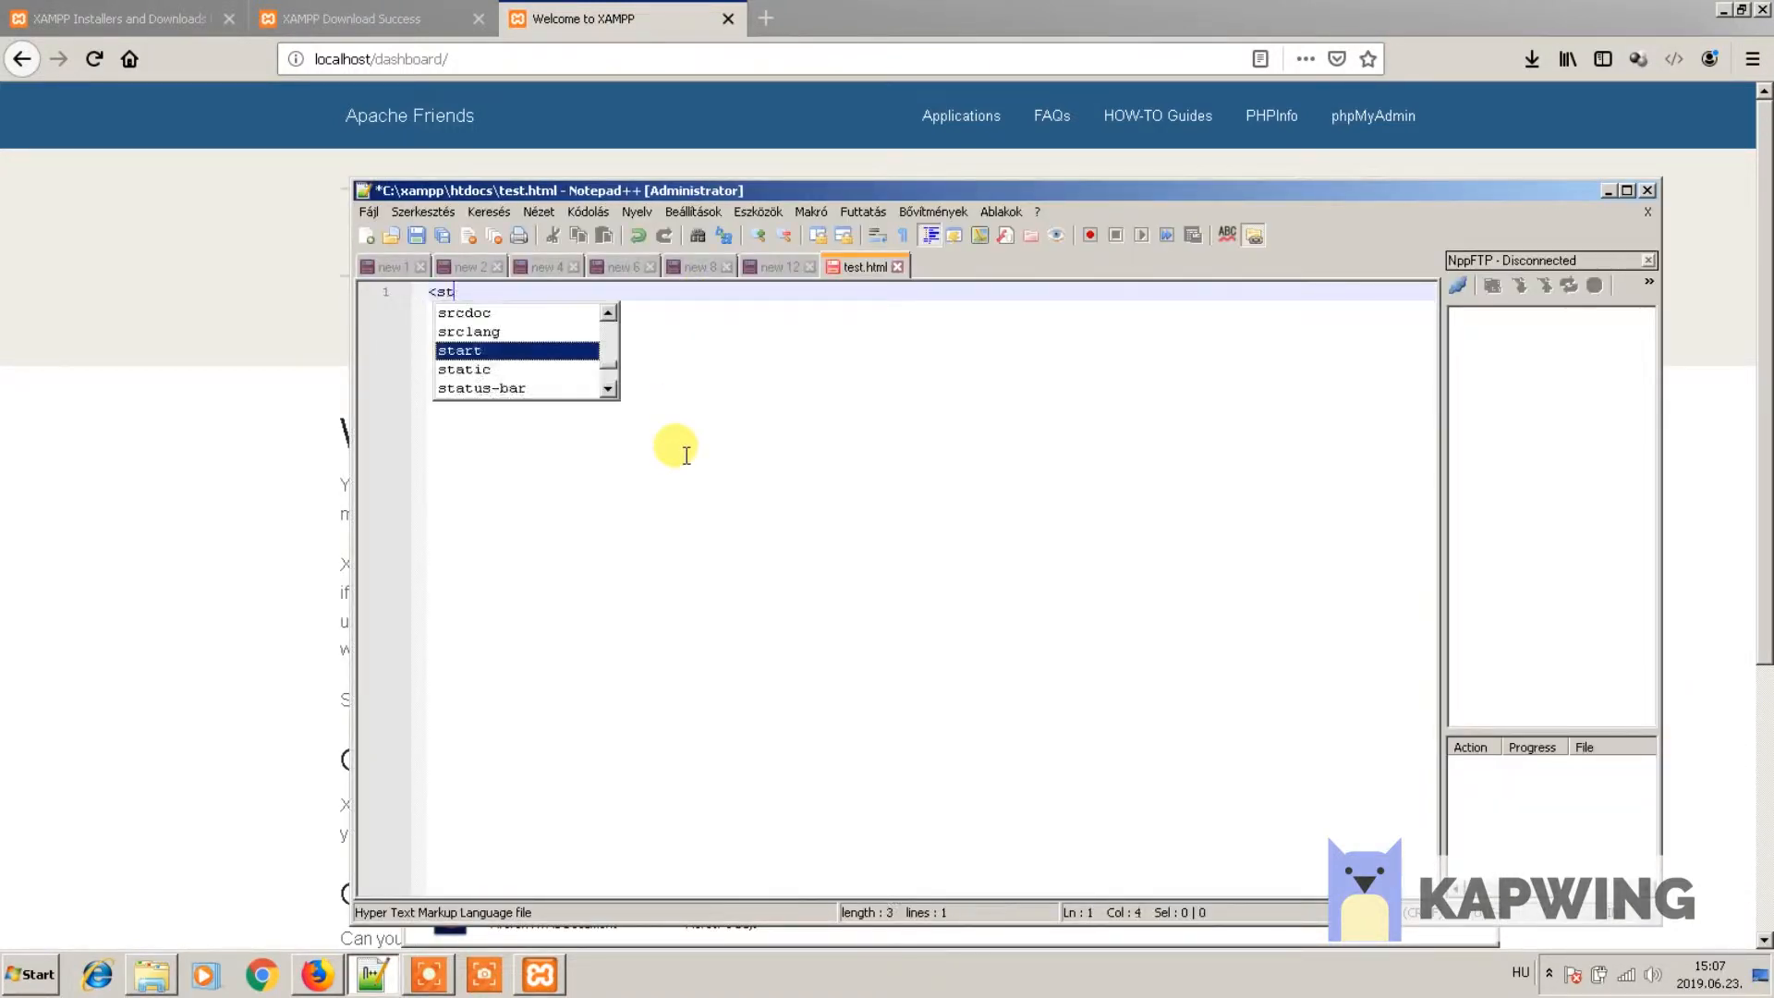
pyautogui.write('rong>this is test</strong')
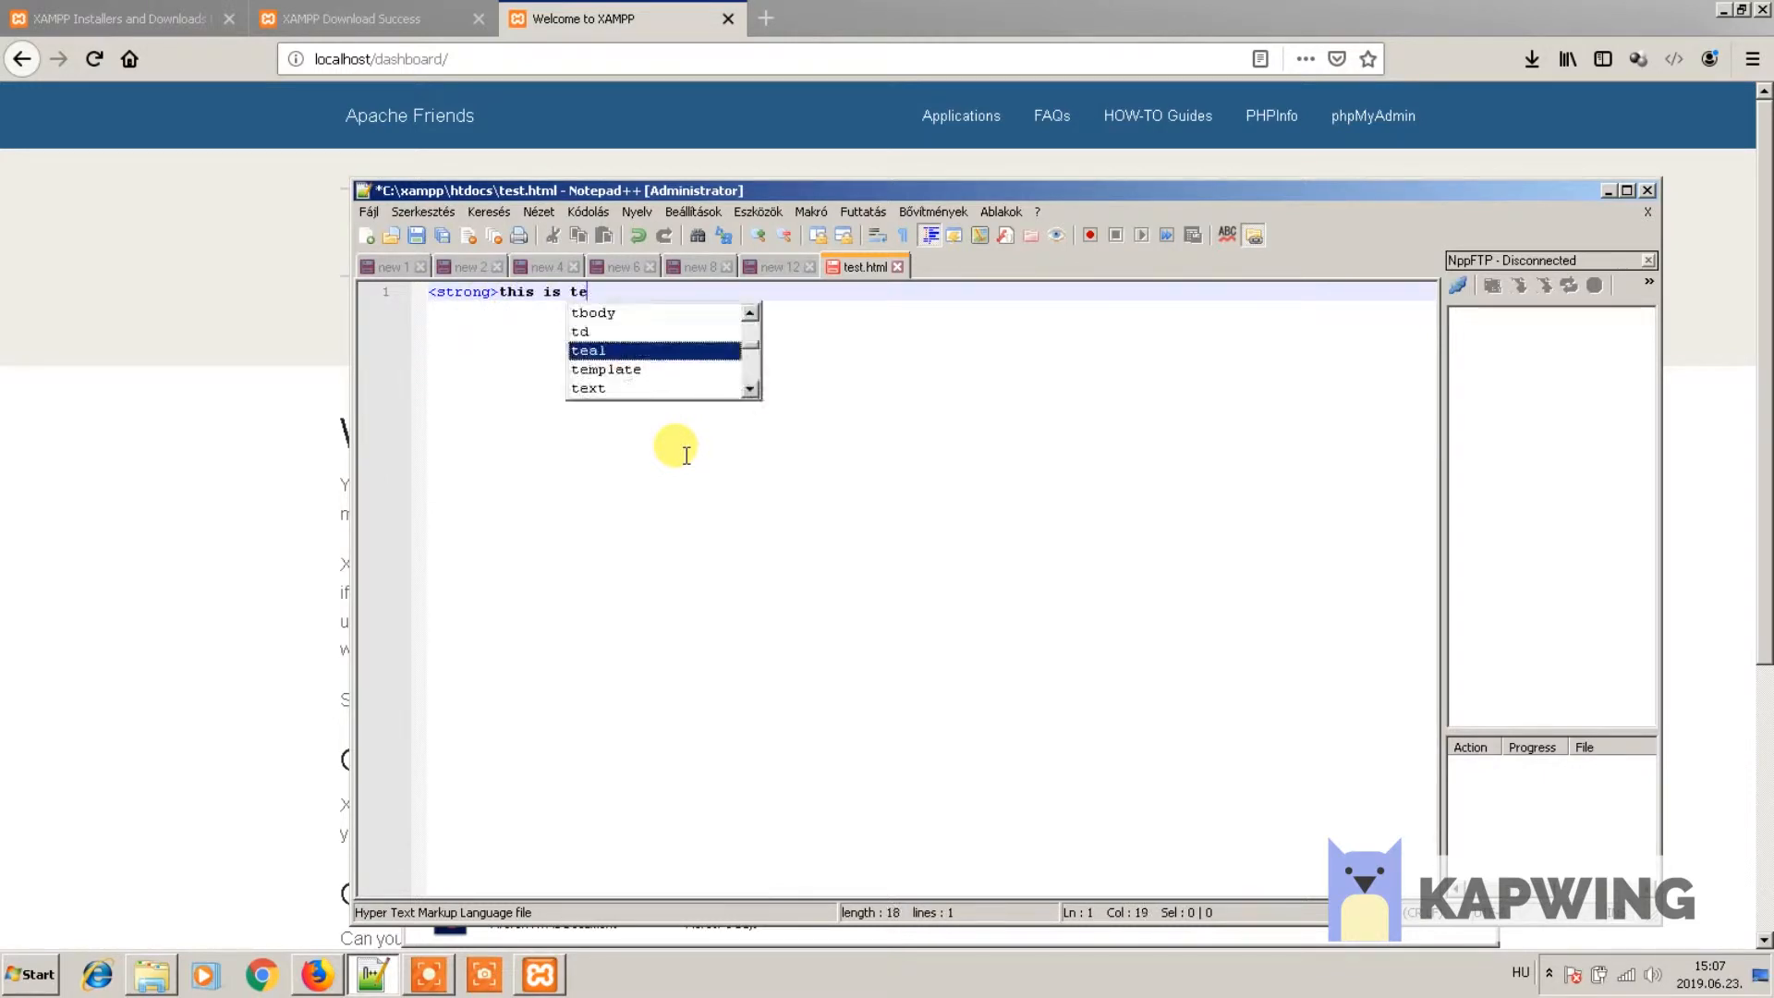
pyautogui.write('>')
pyautogui.hotkey('ctrl', 's')
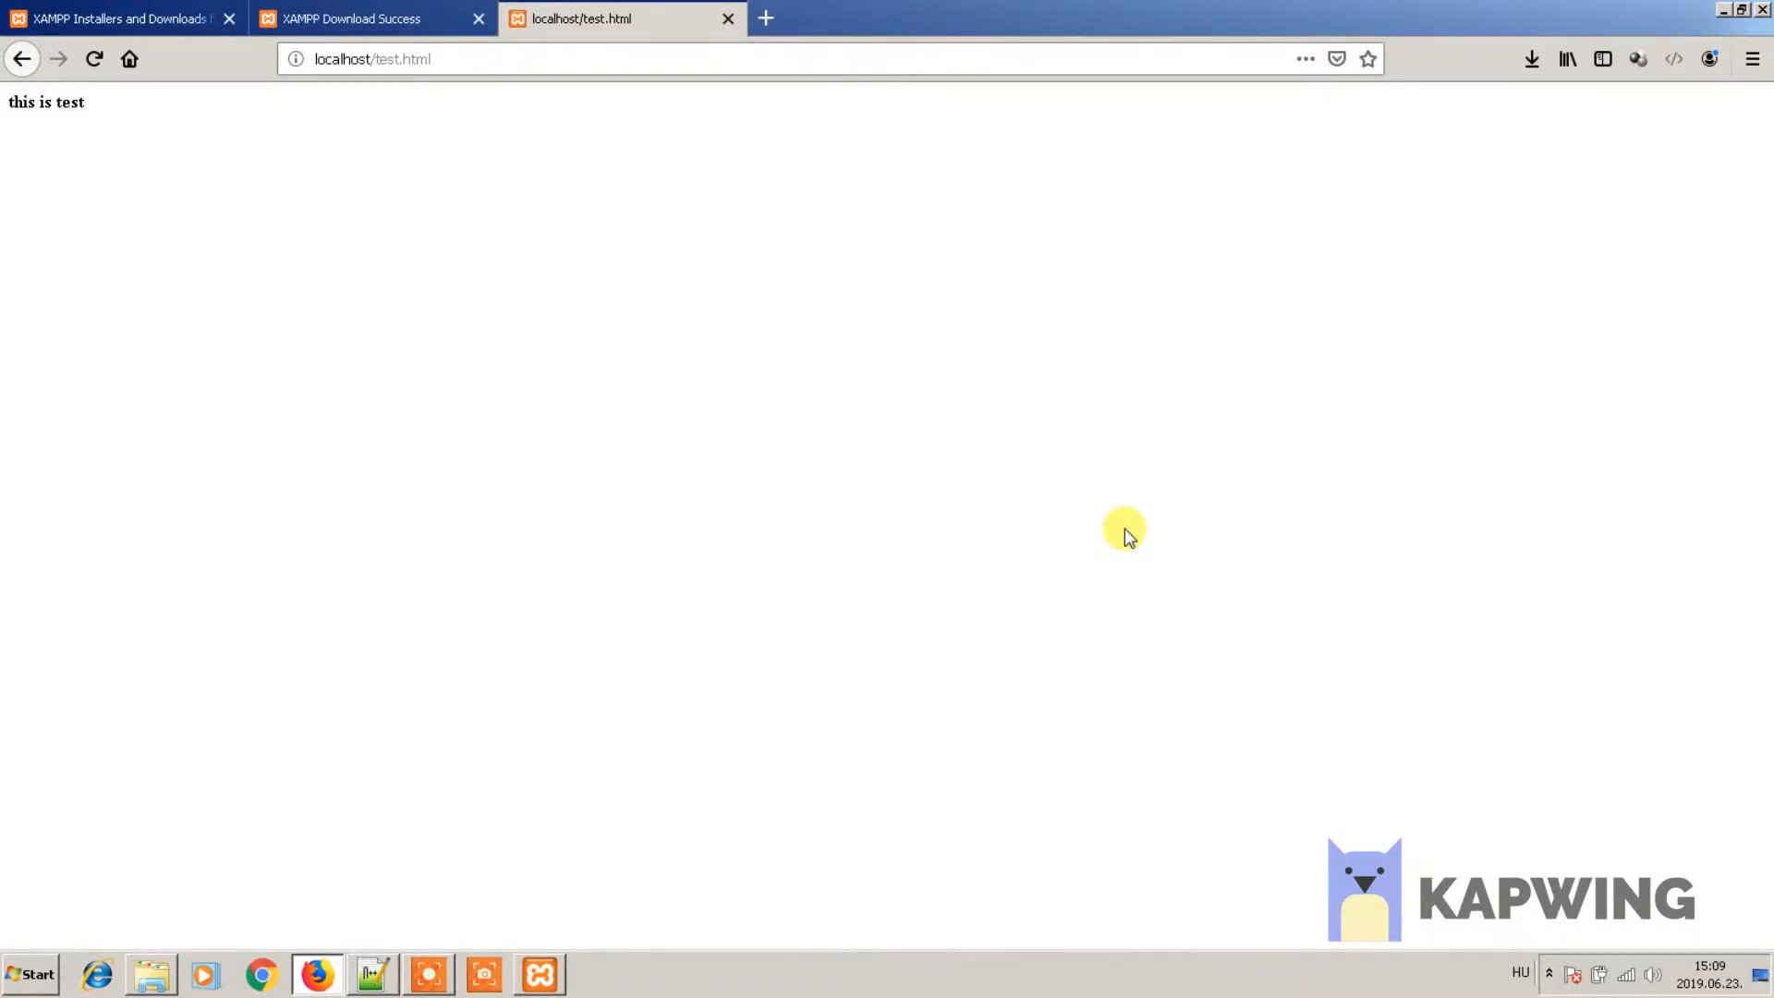
pyautogui.click(554, 60)
pyautogui.click(563, 61)
# - Run ipconfig in Command Prompt to find IPv4 192.168.1.72 and gateway 192.168.1.254
pyautogui.click(9, 991)
pyautogui.write('cmd')
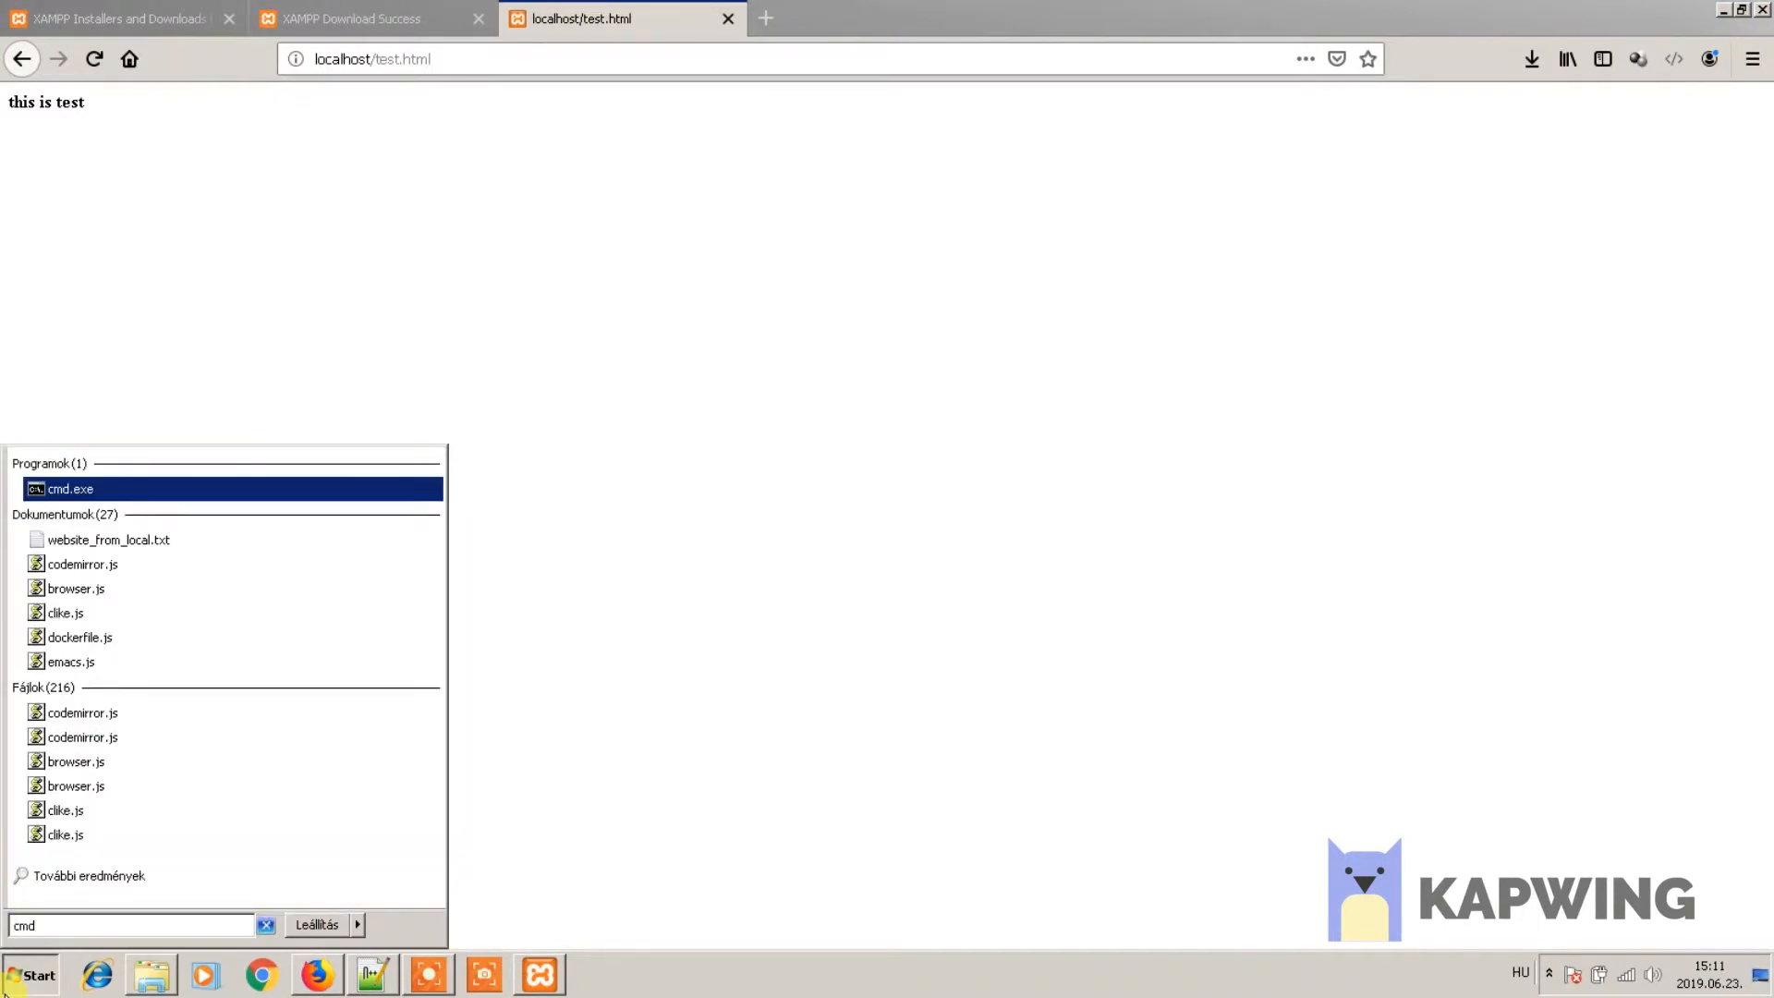
pyautogui.press('Return')
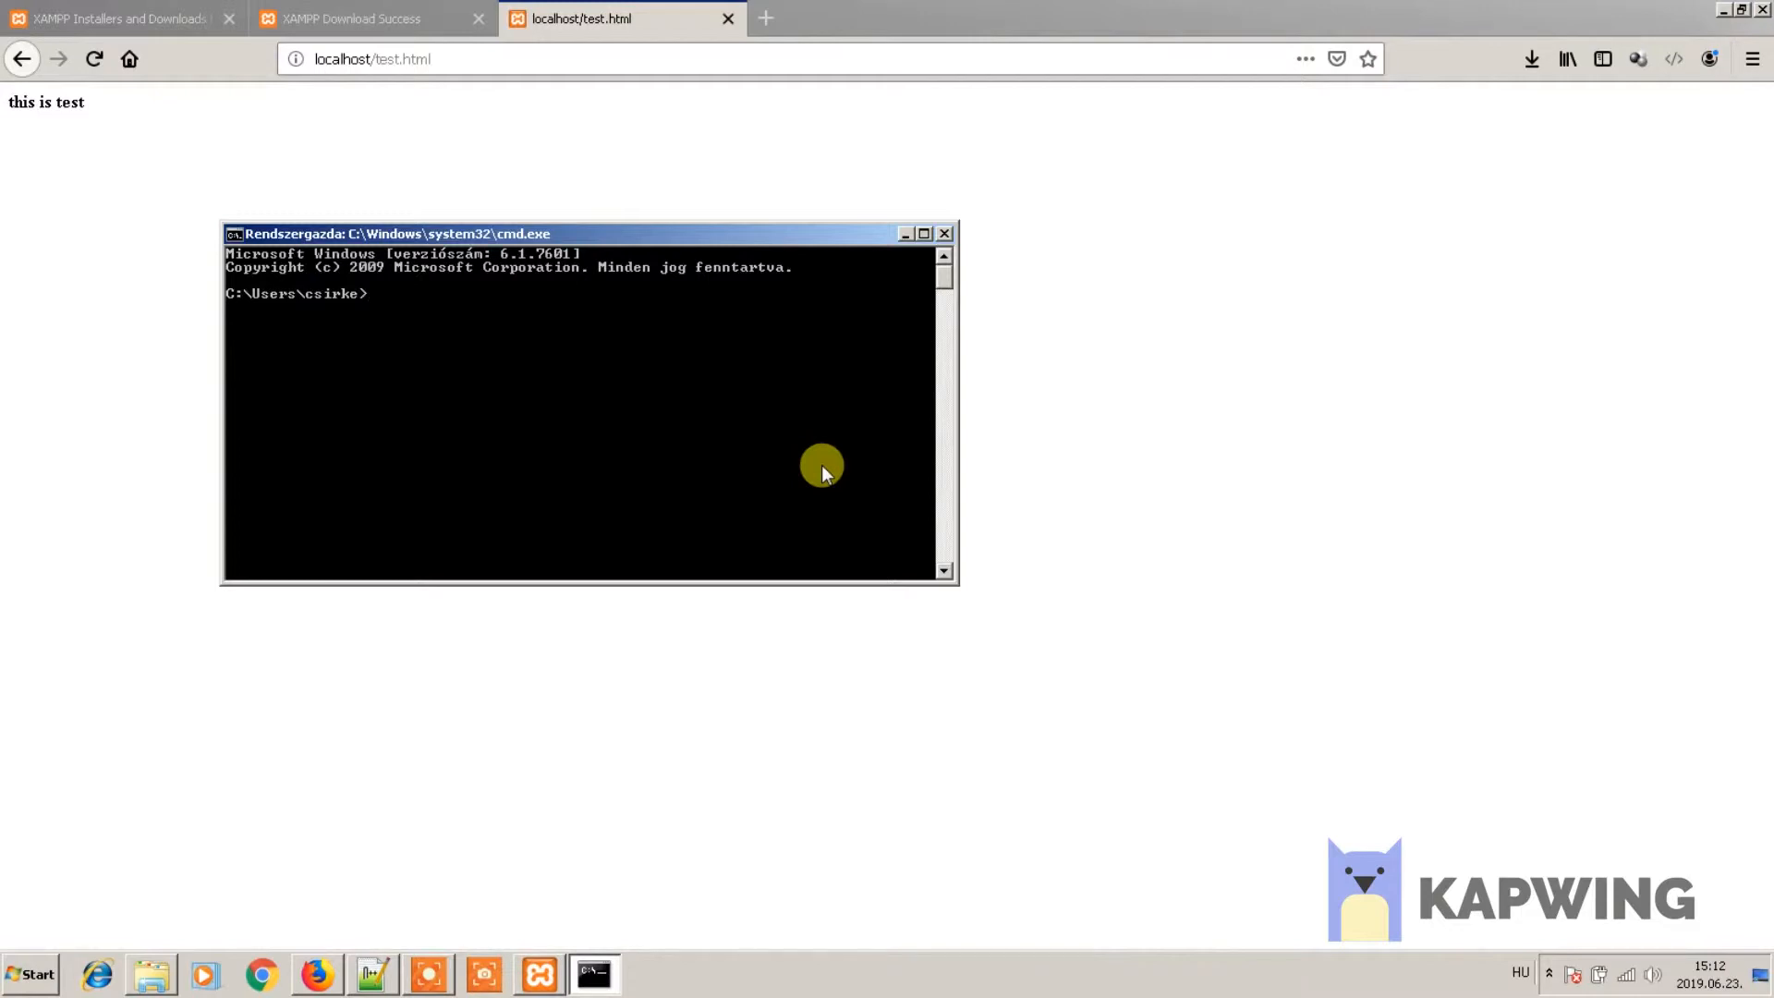
pyautogui.write('ipconfig')
pyautogui.press('Return')
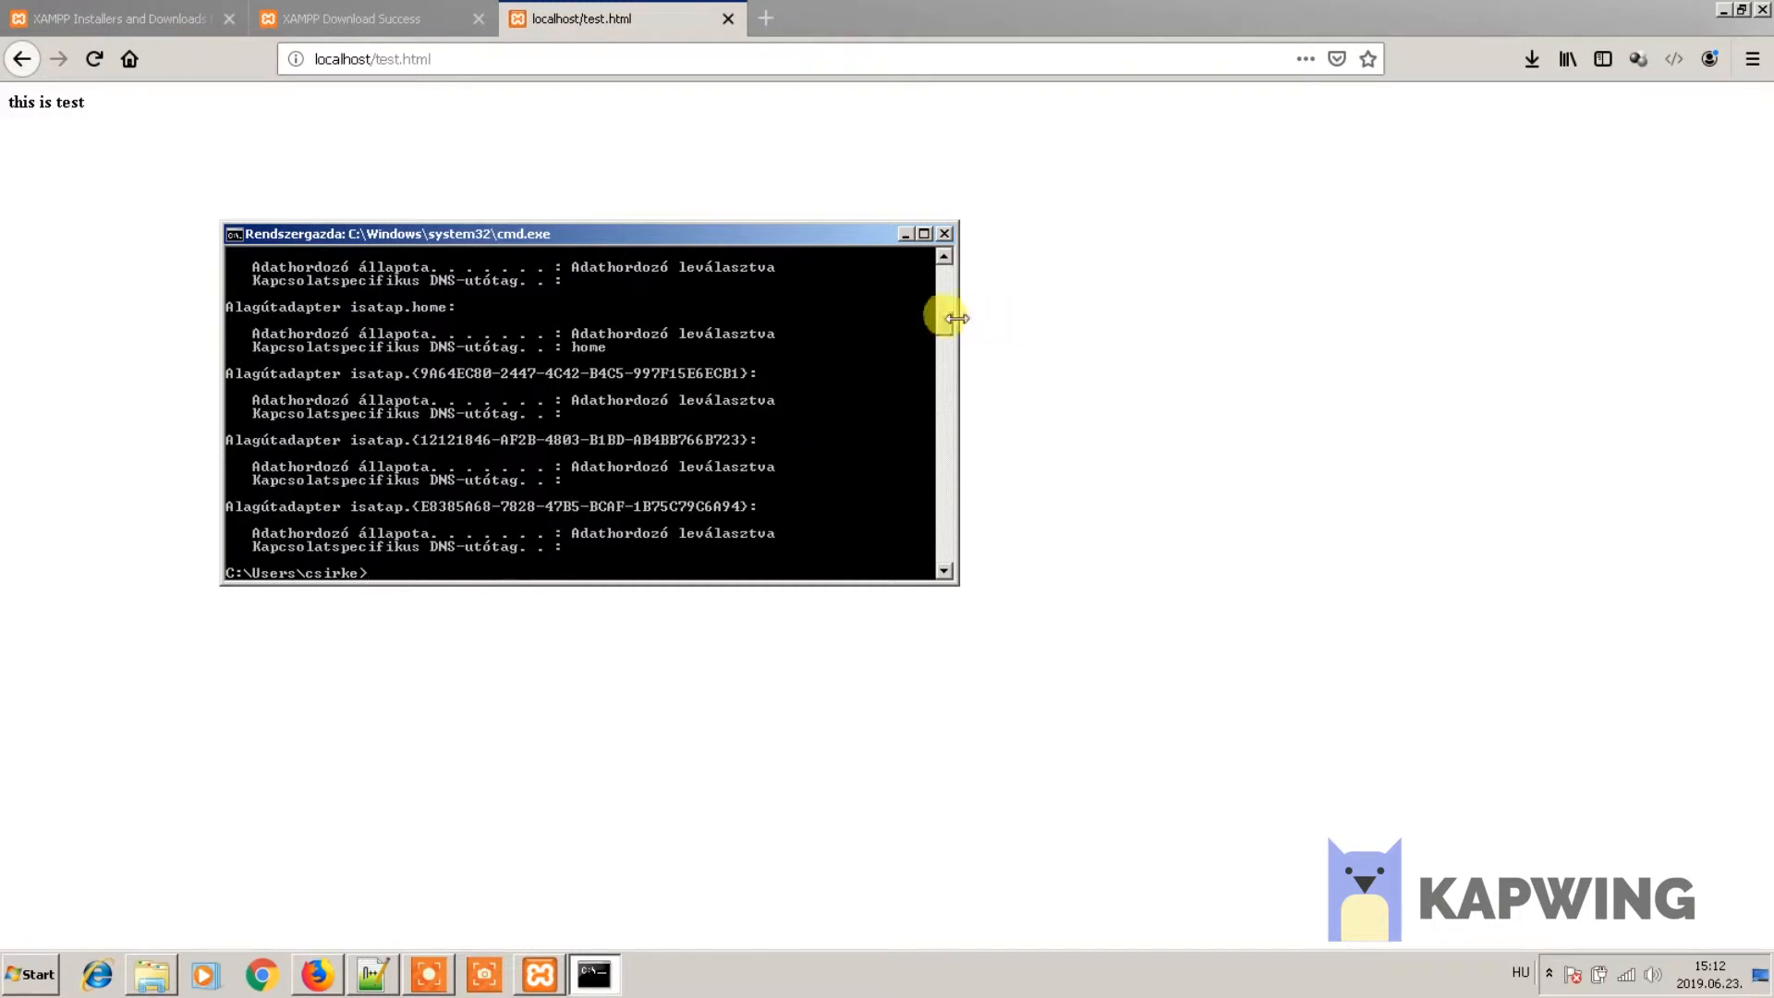
pyautogui.scroll(5, 941, 316)
pyautogui.scroll(5, 941, 305)
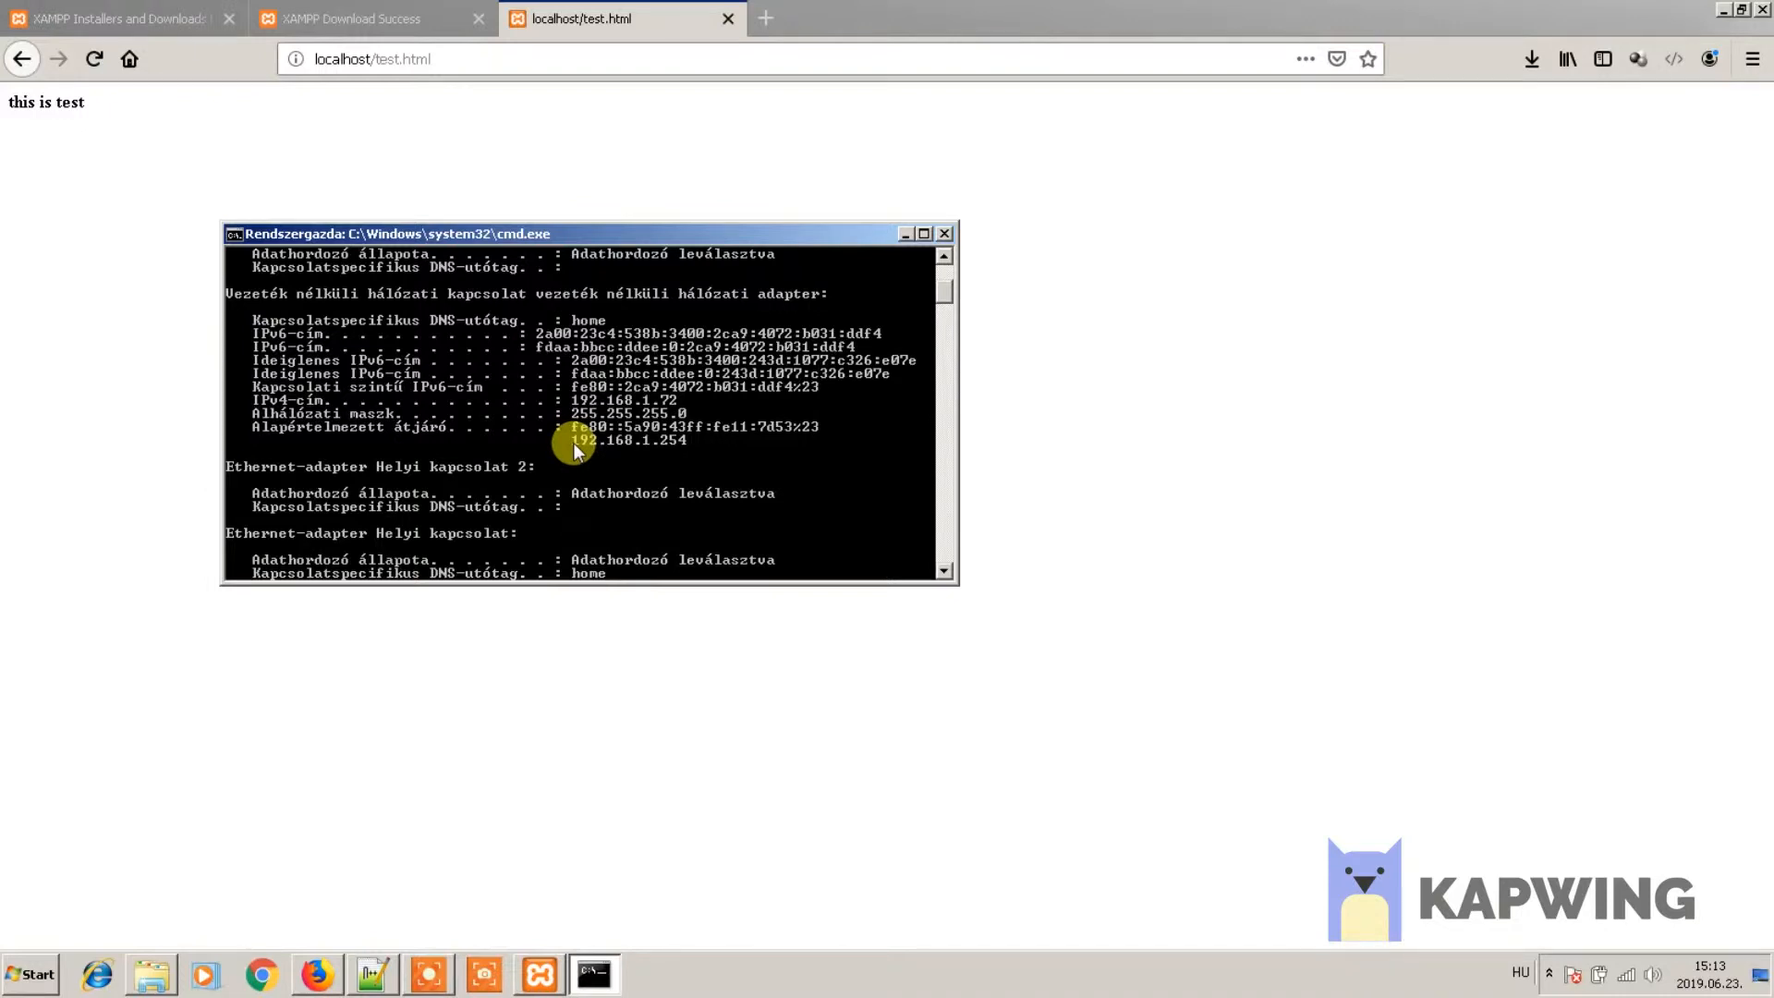
pyautogui.click(554, 58)
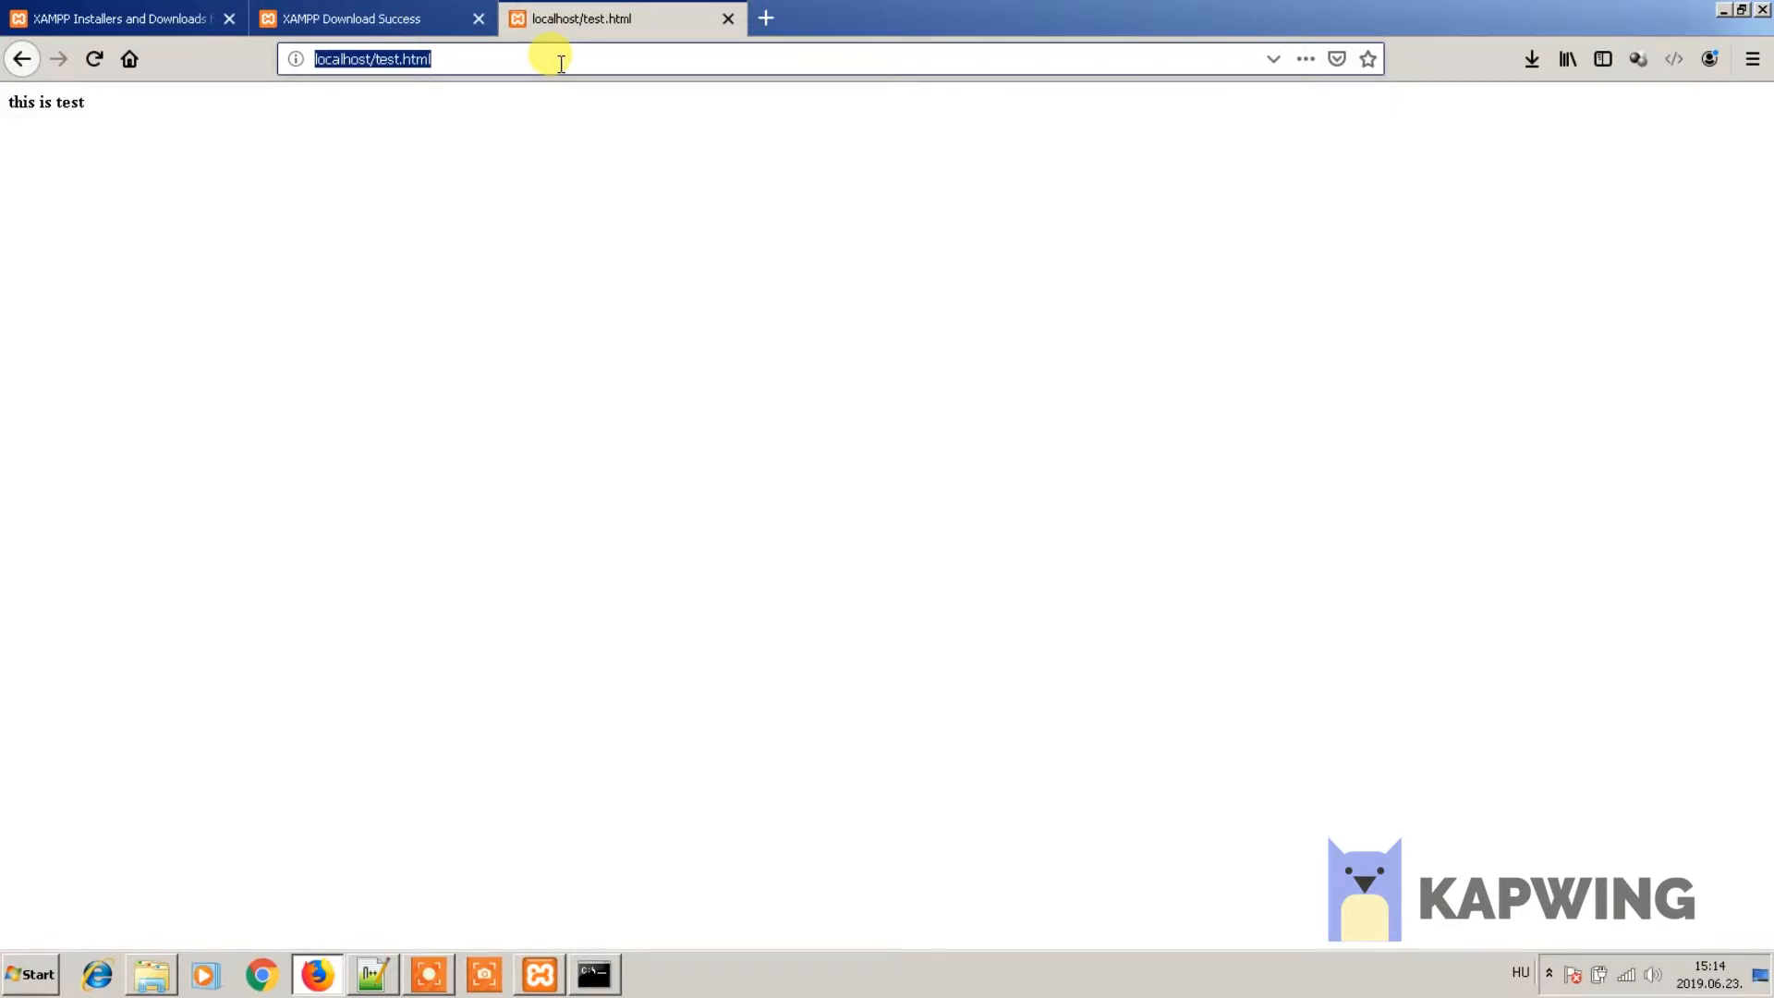
# - Enter the gateway address 192.168.1.254 in Firefox to load the BT Smart Hub Manager
pyautogui.write('192.168.1.254/')
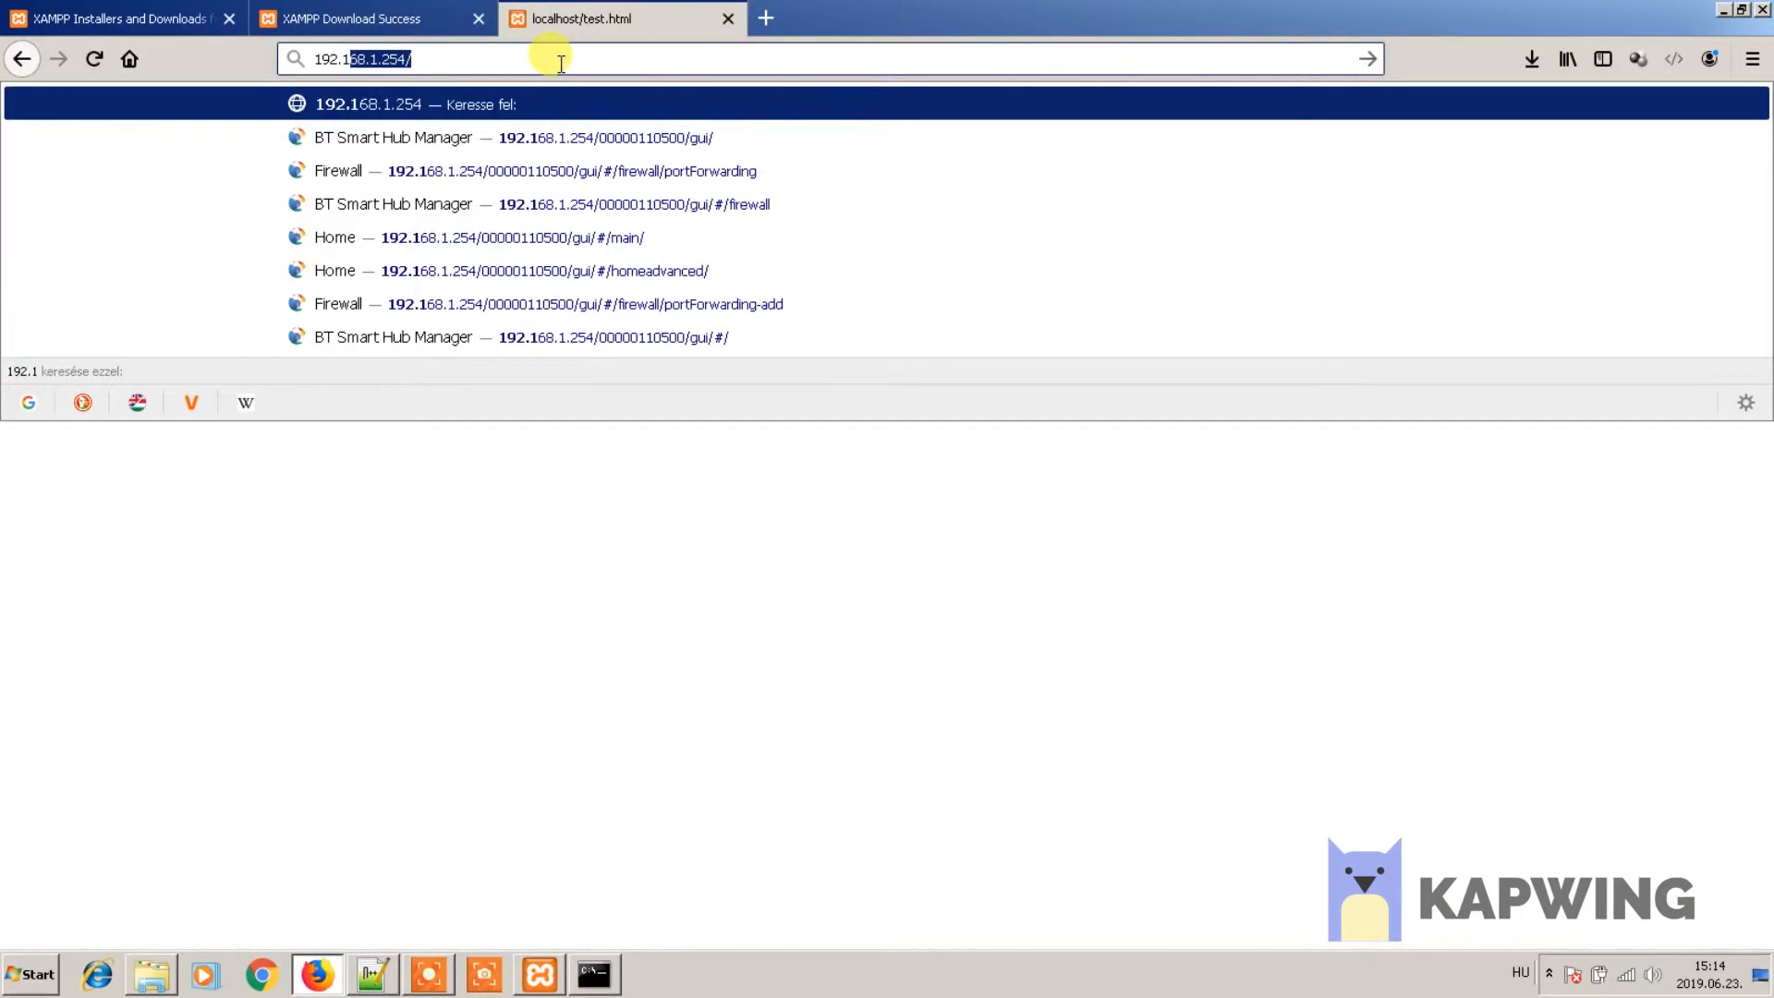
pyautogui.press('Return')
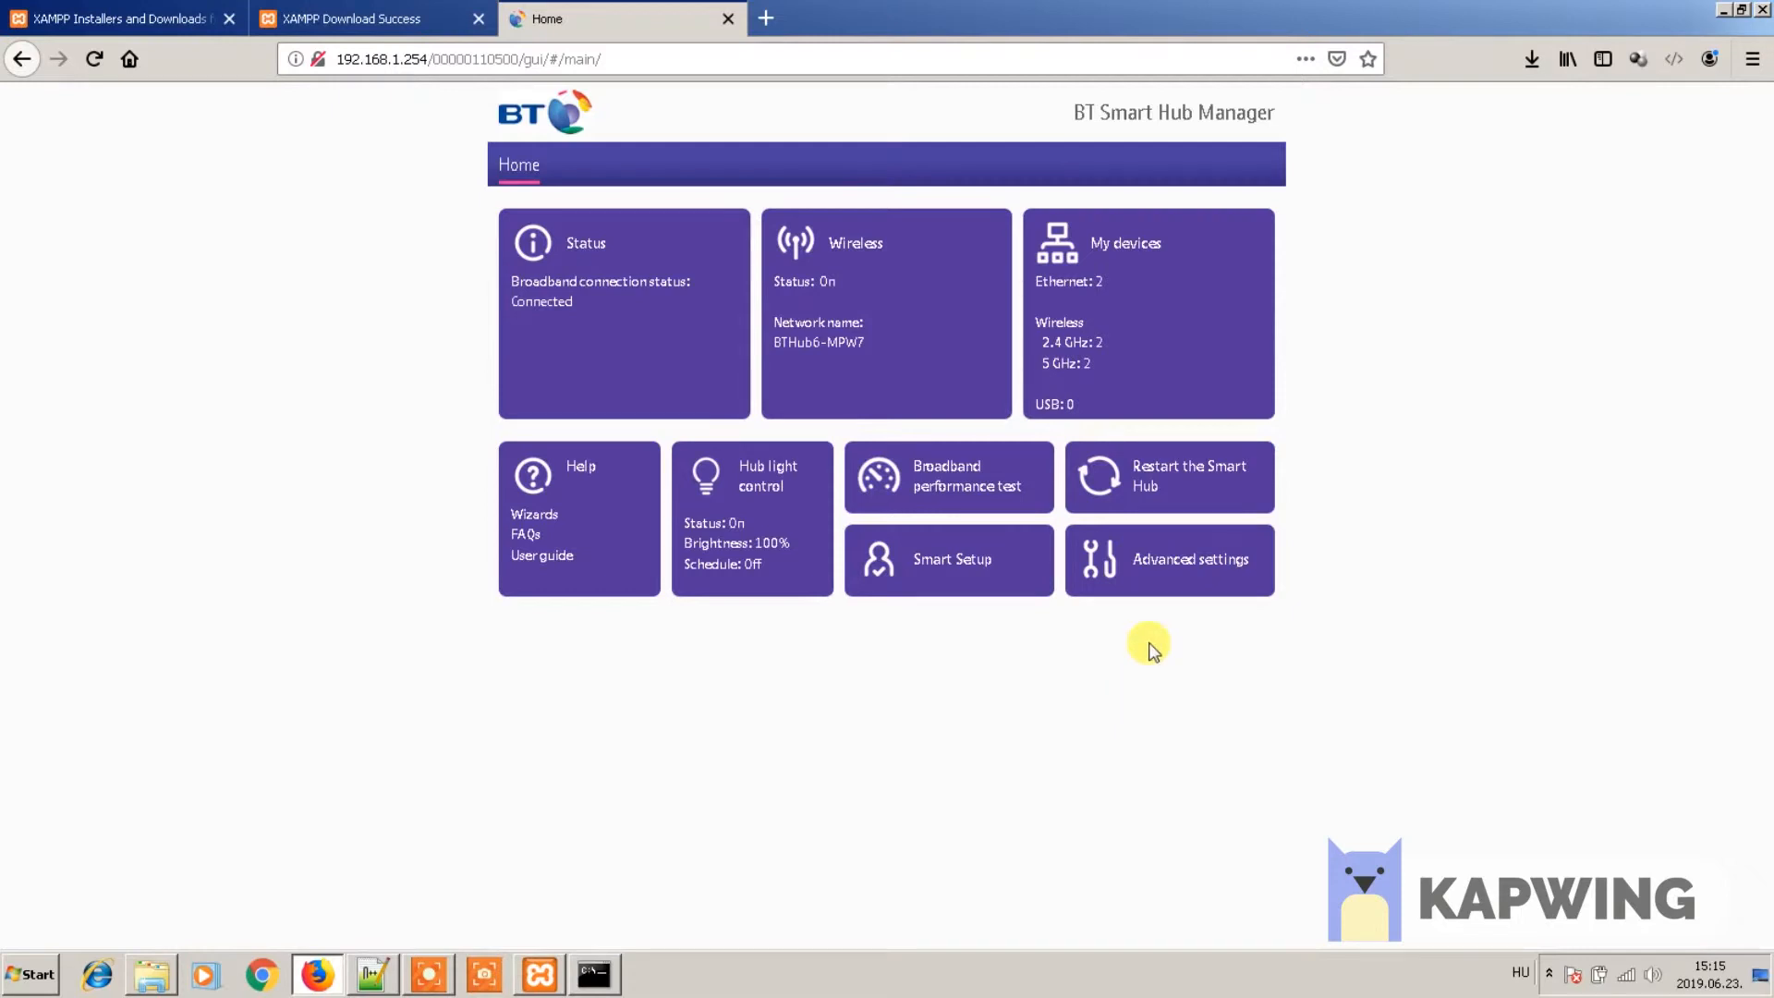
# - Go through Advanced settings to the Firewall page, logging in with the admin password
pyautogui.click(1180, 566)
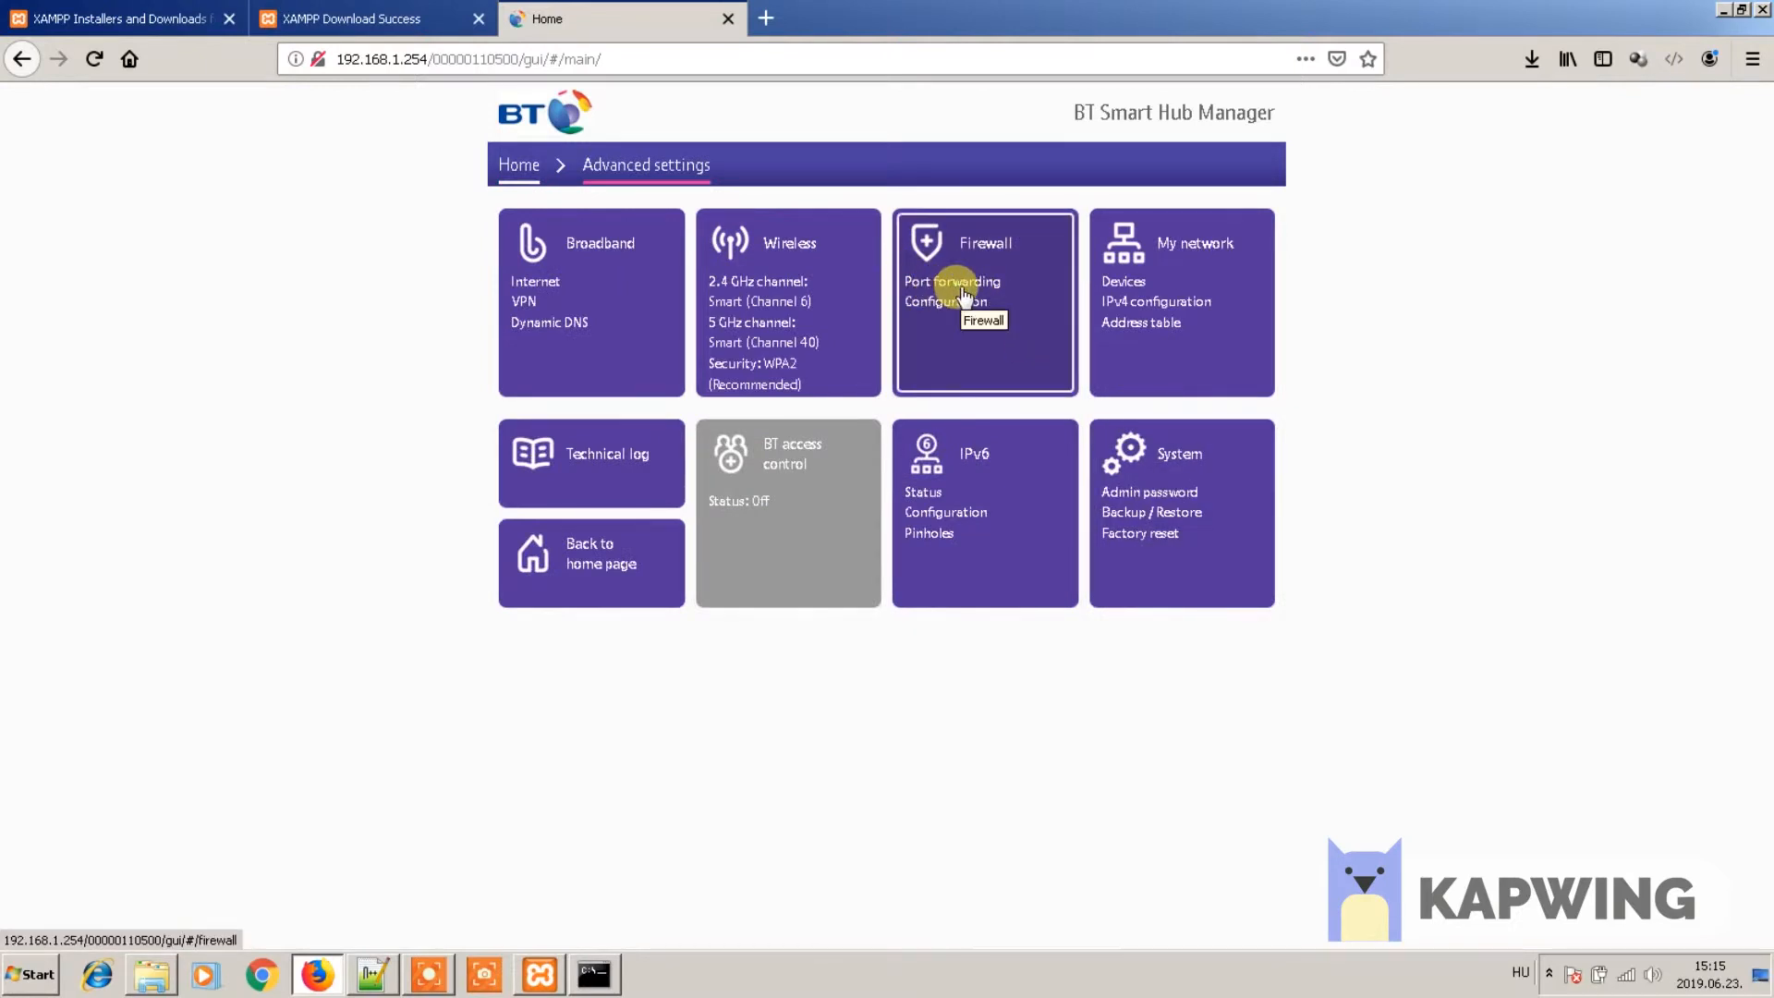
pyautogui.click(962, 294)
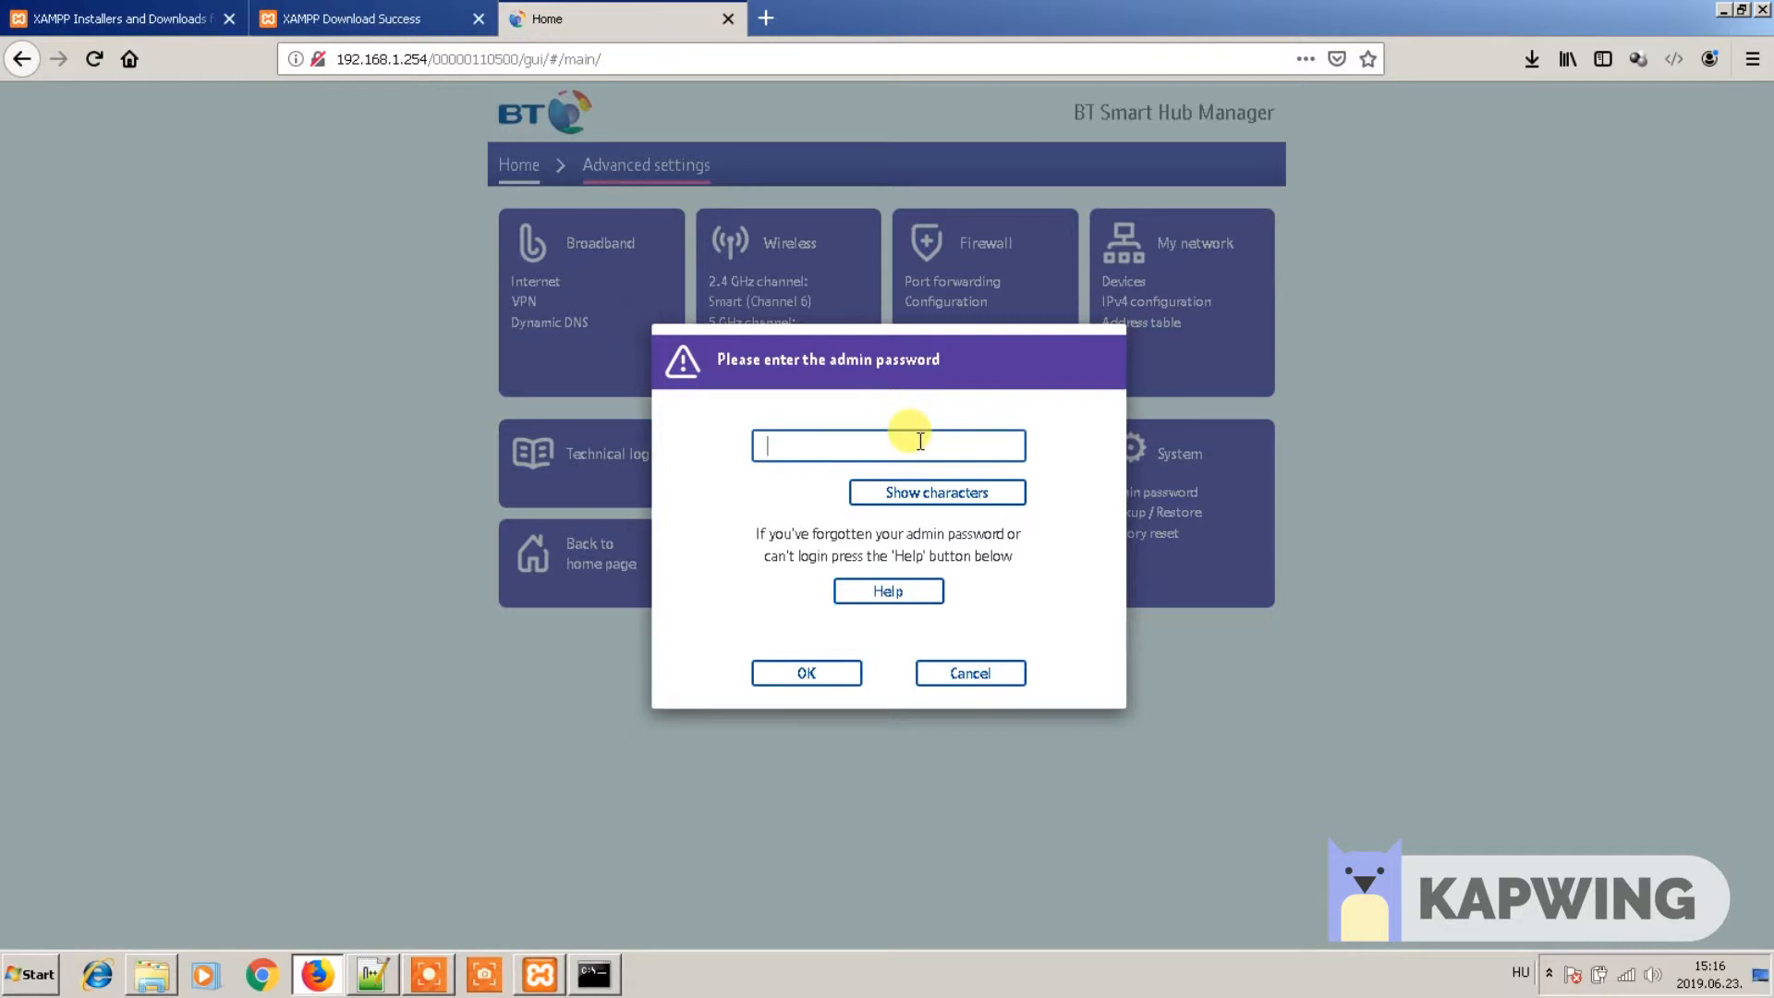
pyautogui.write('*******')
pyautogui.click(823, 675)
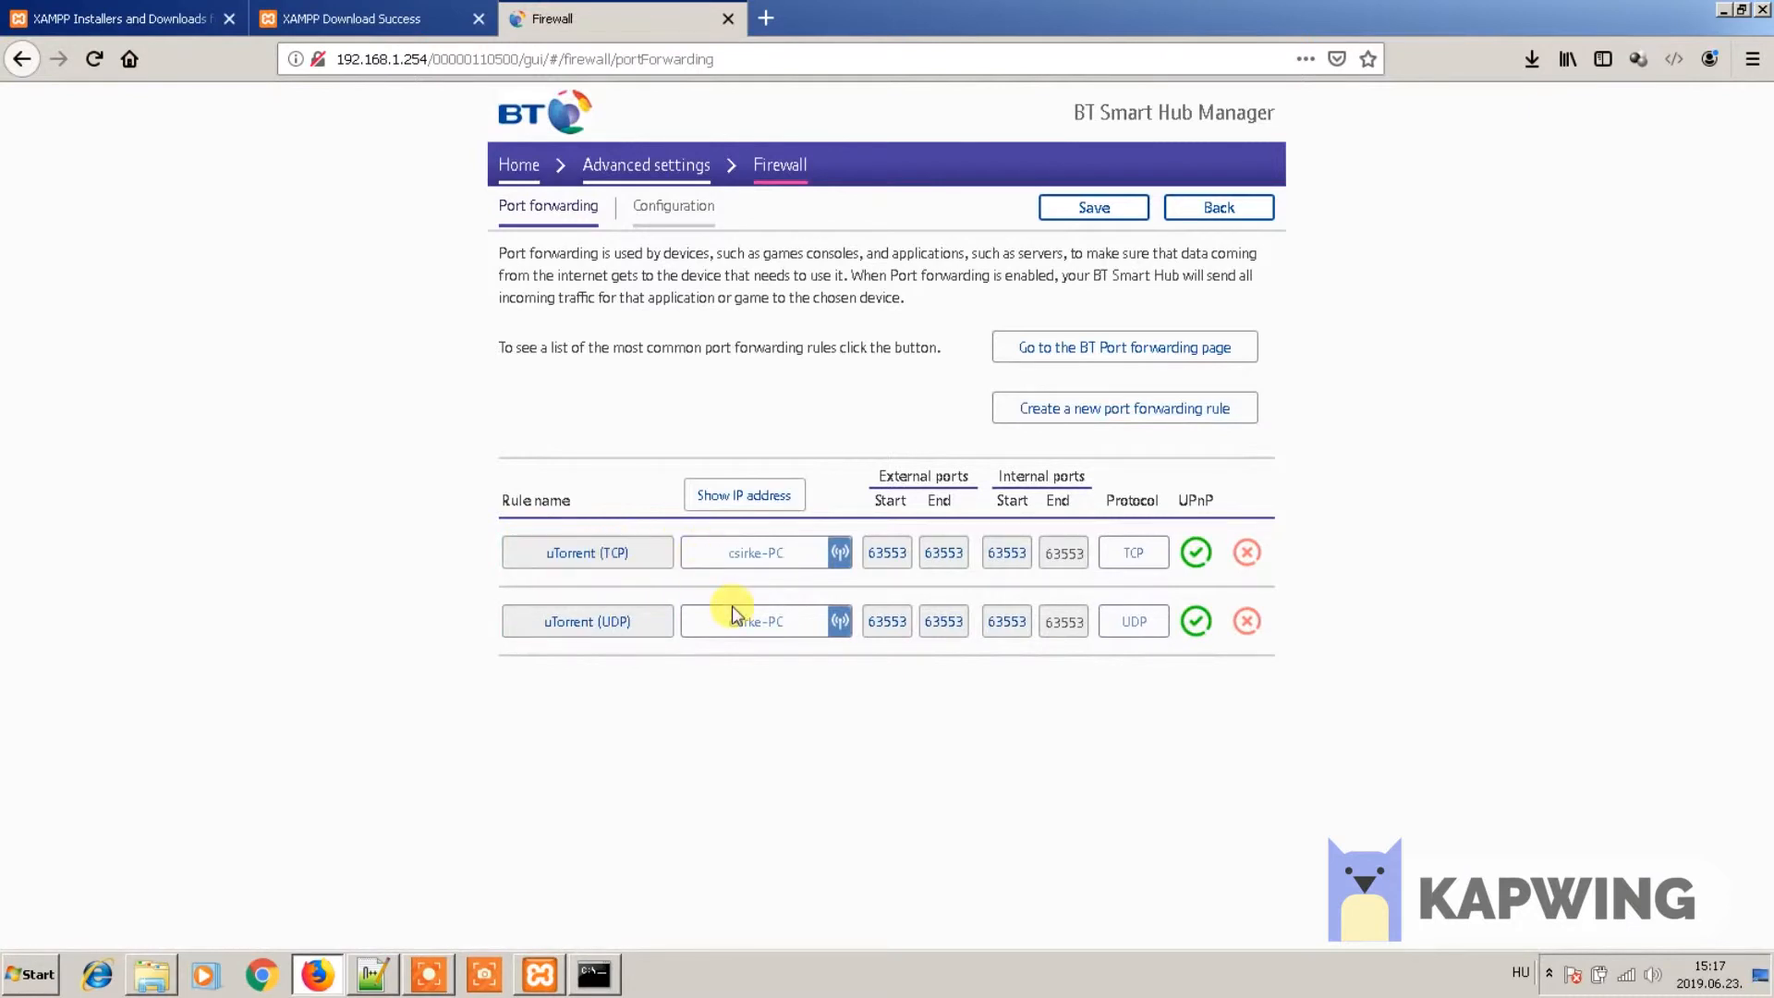
# - Begin a port forwarding rule named 'rule' and bring up the LAN device list
pyautogui.click(1091, 418)
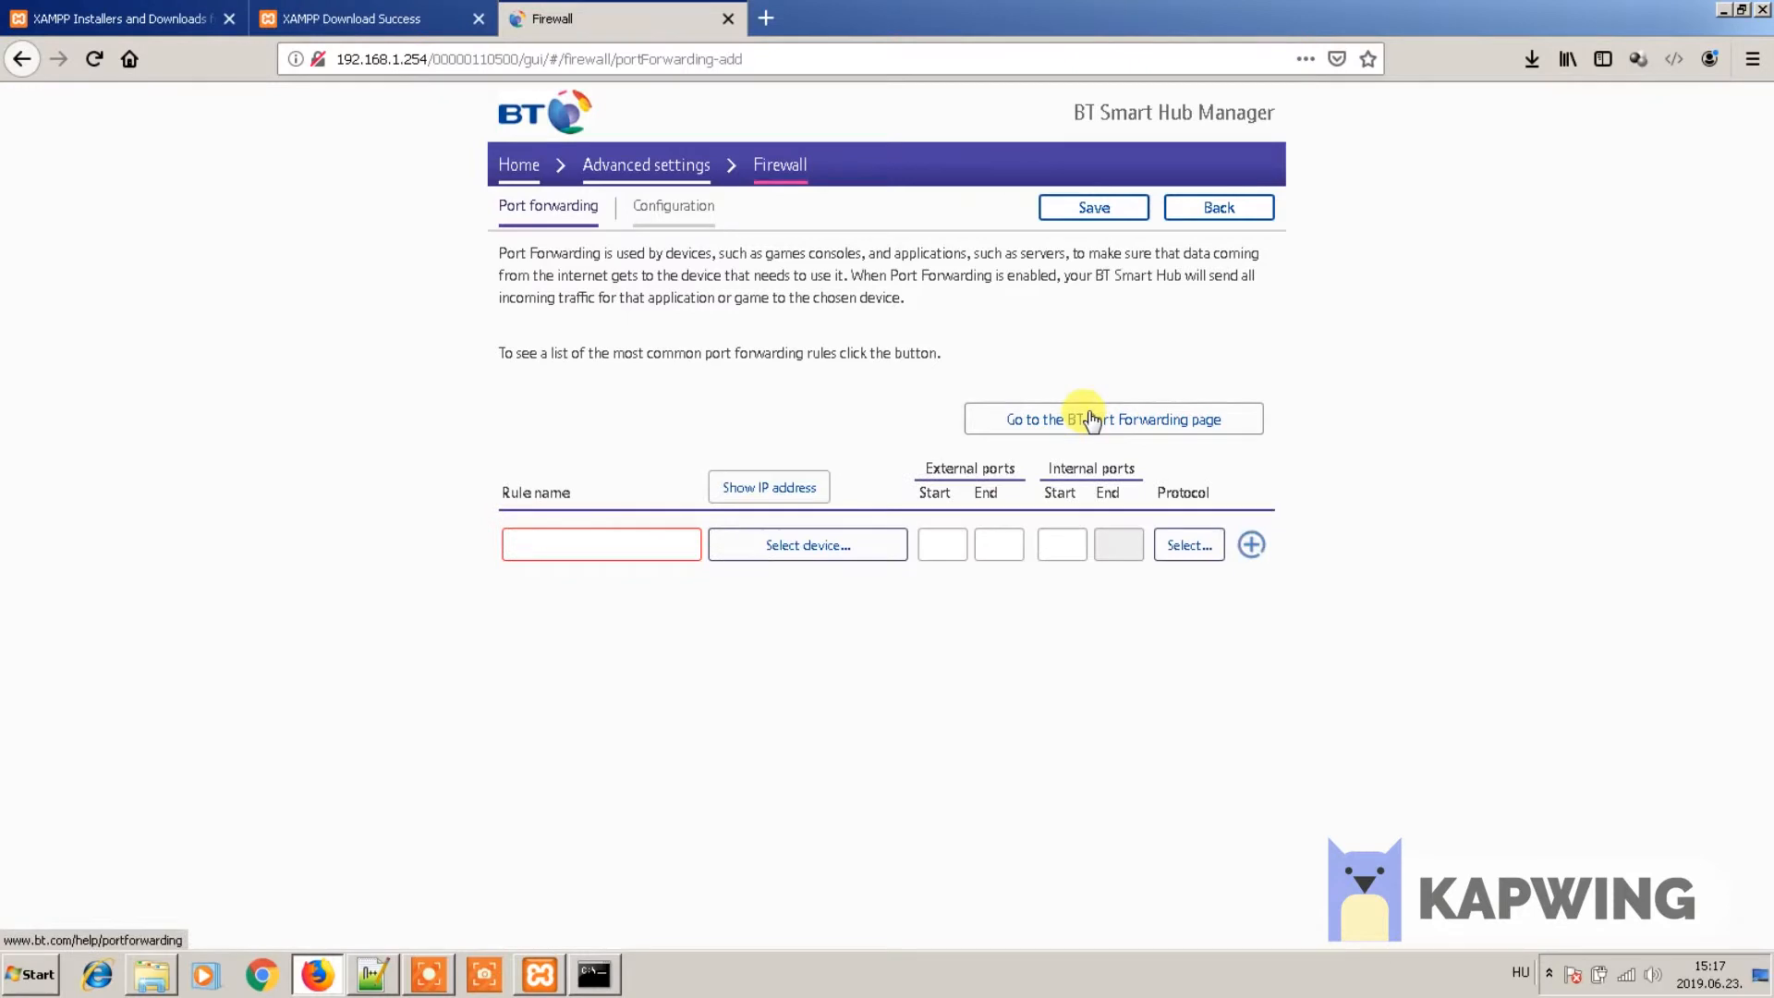
pyautogui.click(638, 538)
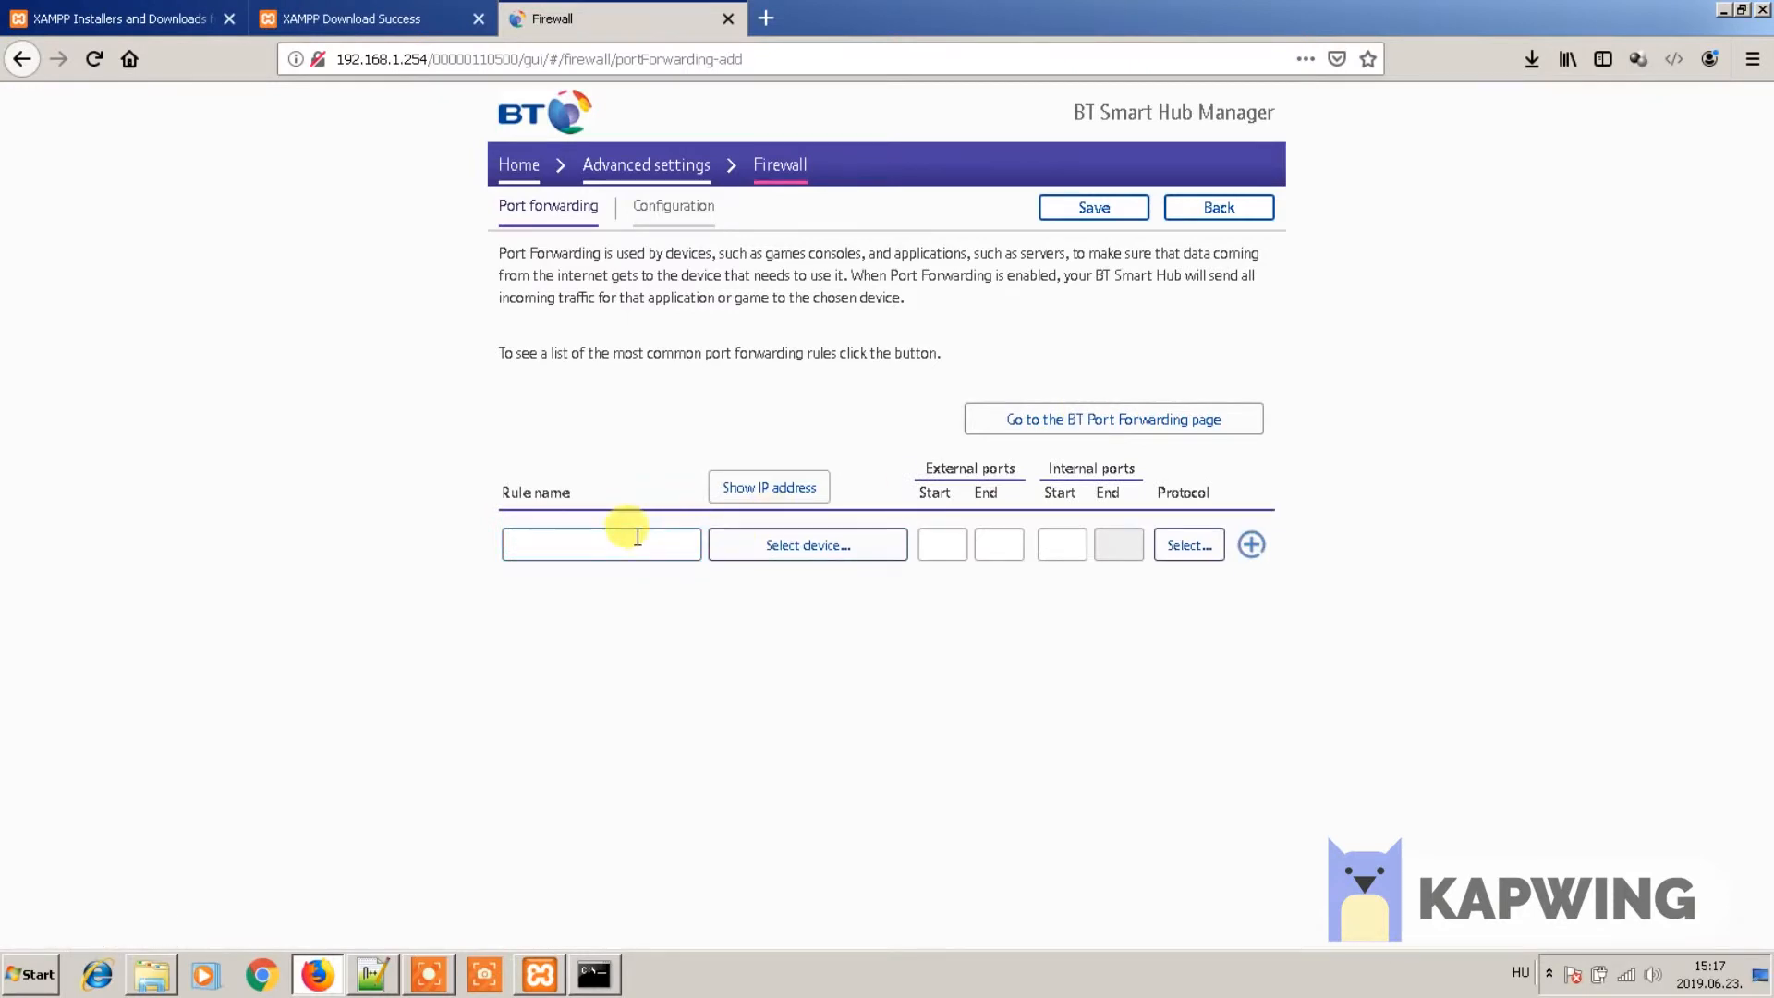
pyautogui.write('rule')
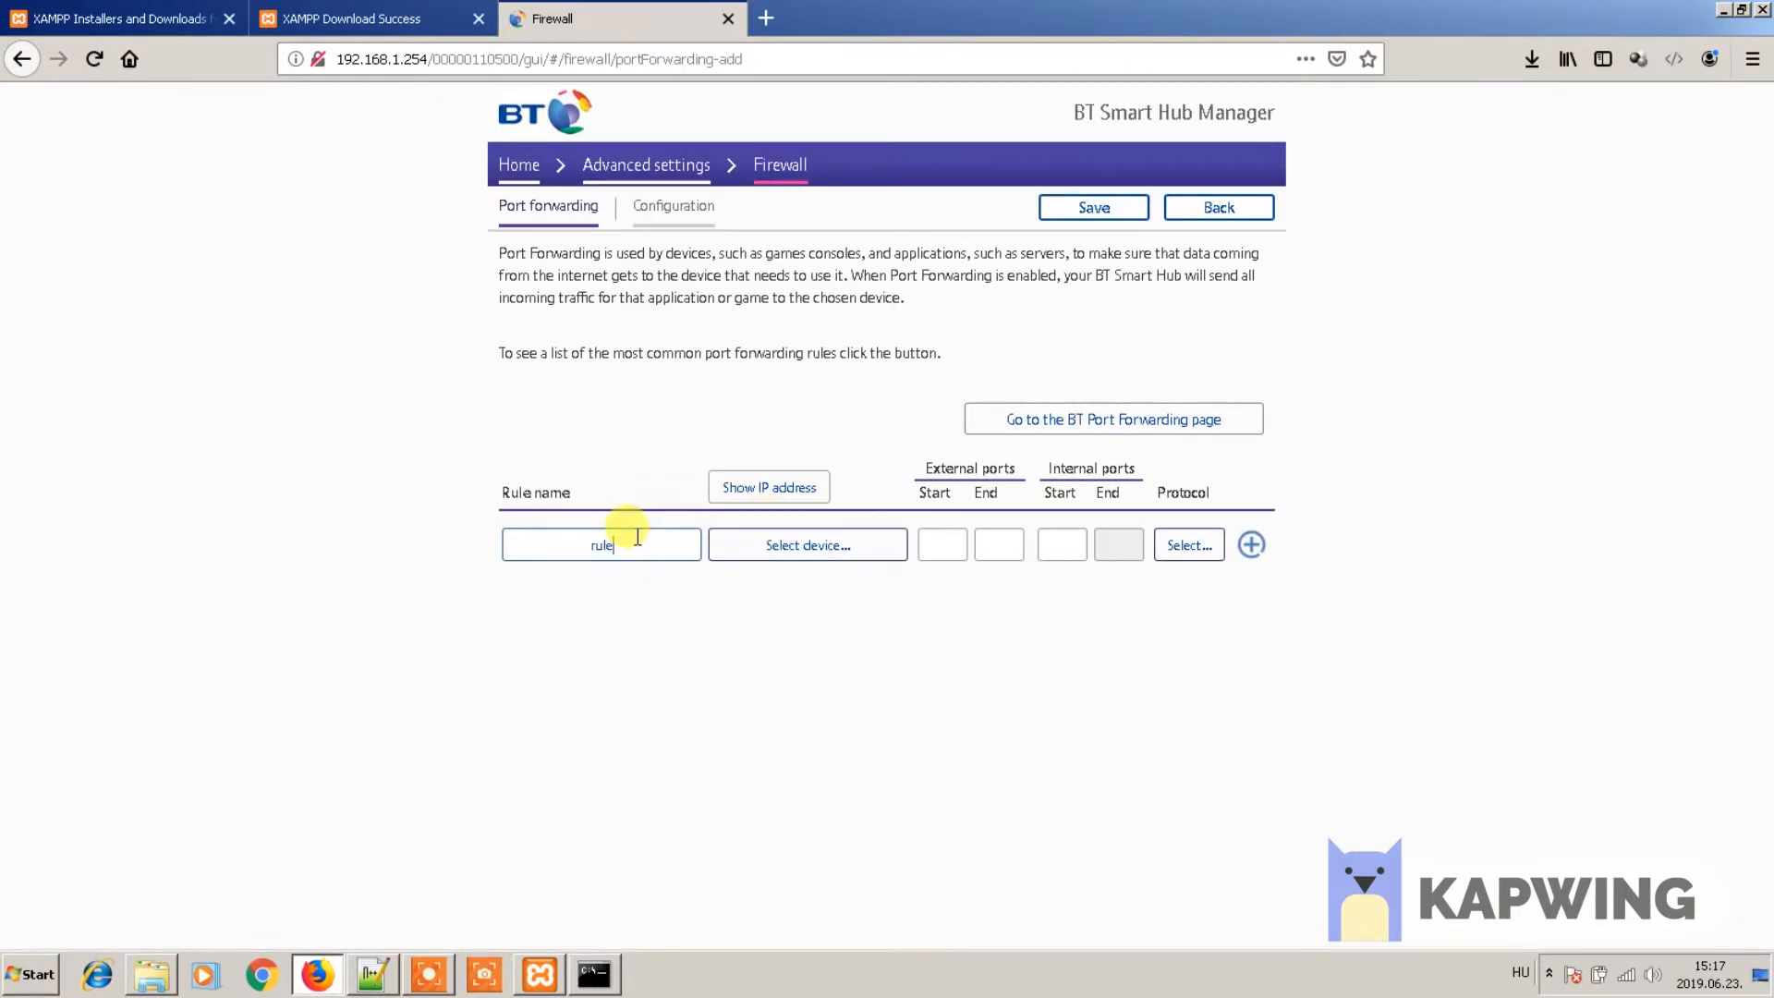
pyautogui.click(788, 549)
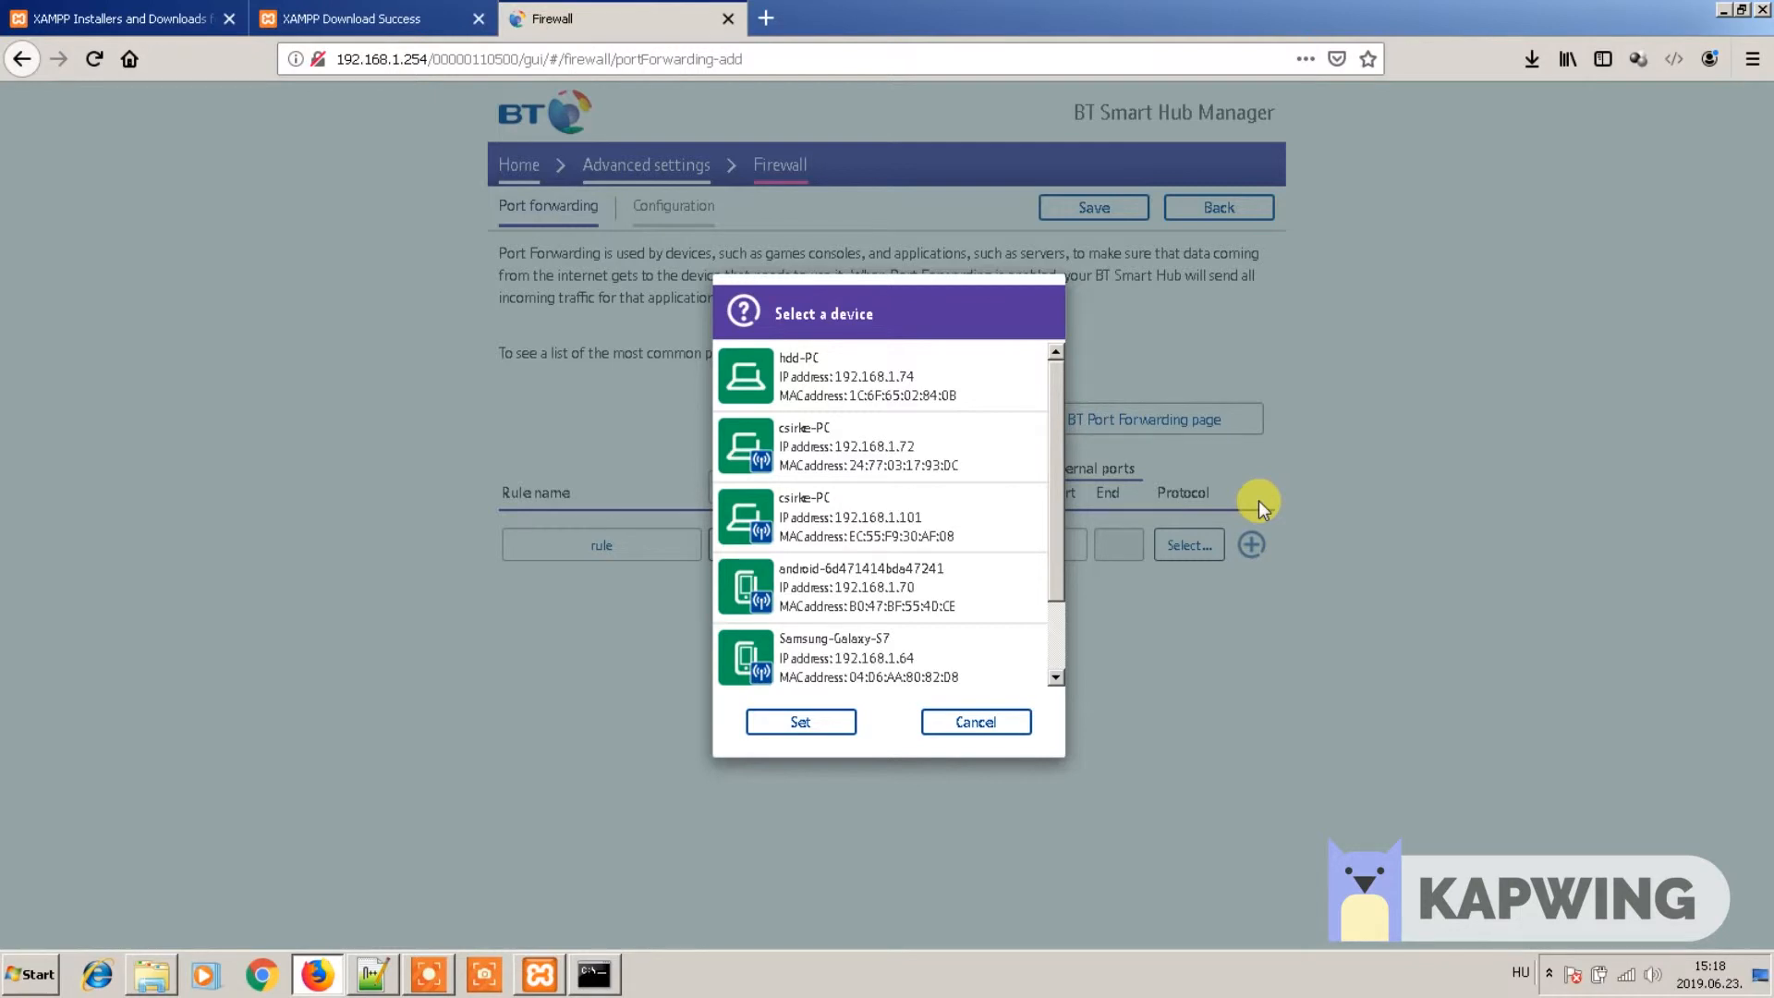
# - Run ipconfig in Command Prompt to read this PC's IPv4 address, 192.168.1.72, then return to the router's device list
pyautogui.click(605, 973)
pyautogui.write('ipconfig')
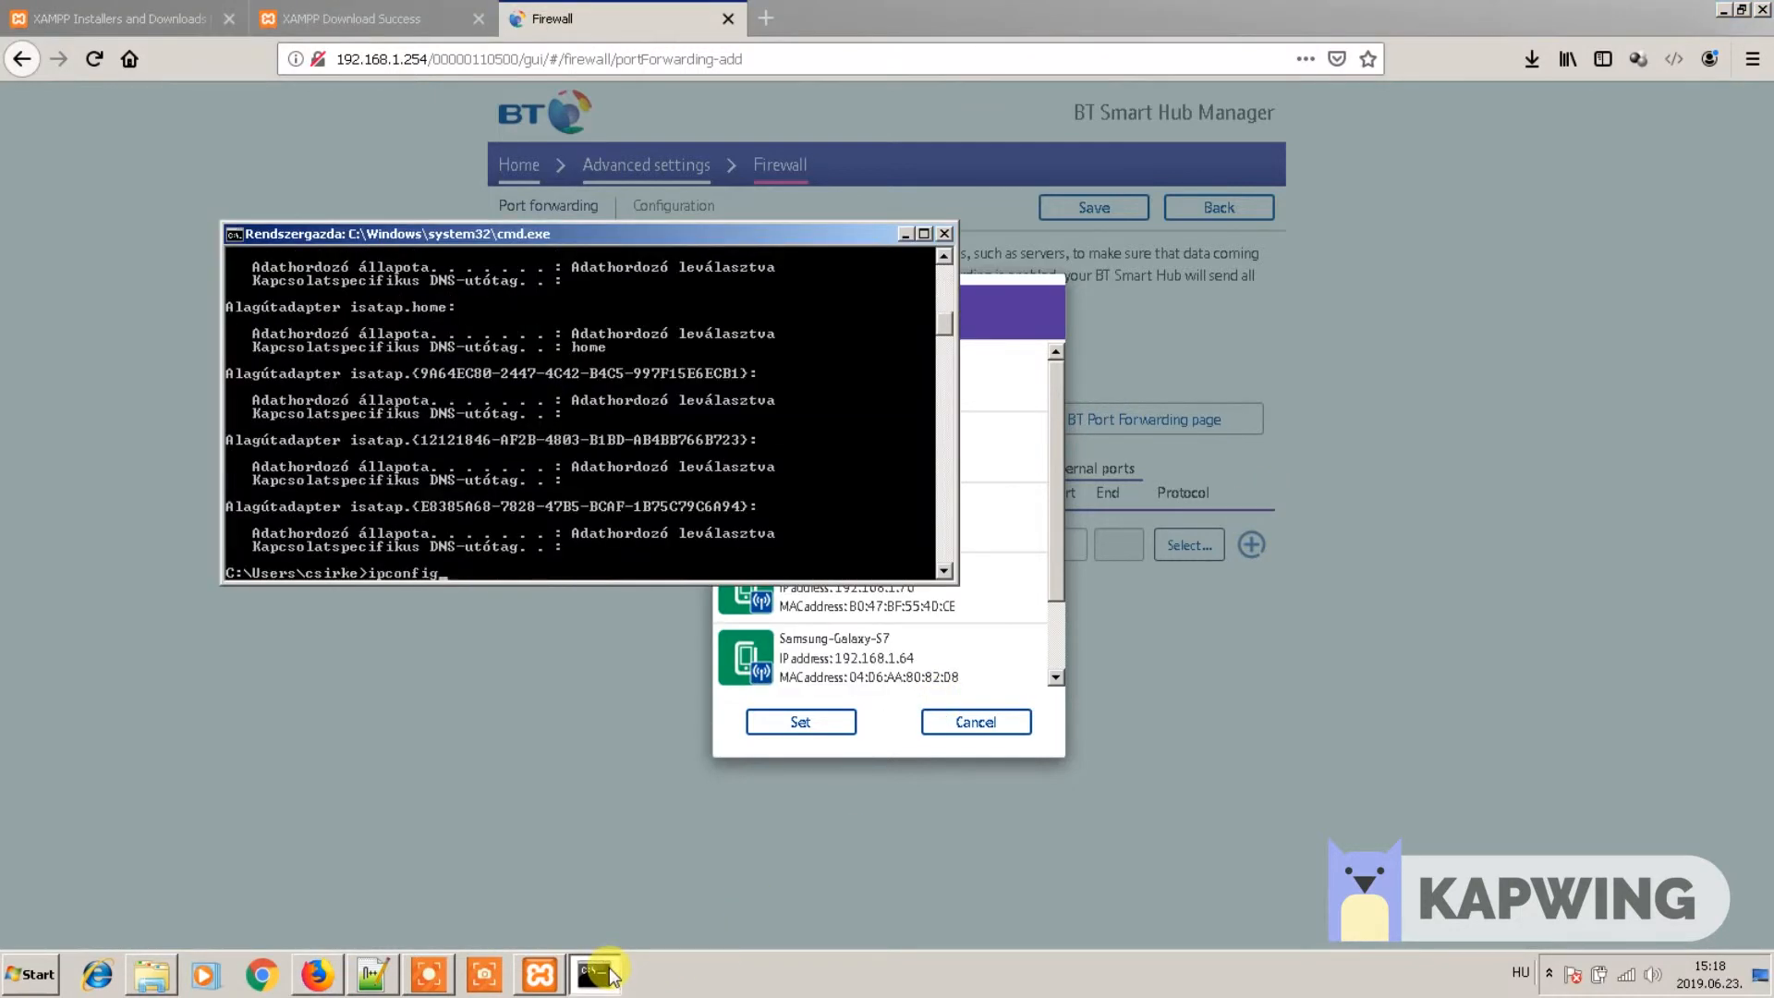
pyautogui.press('Return')
pyautogui.scroll(5, 944, 388)
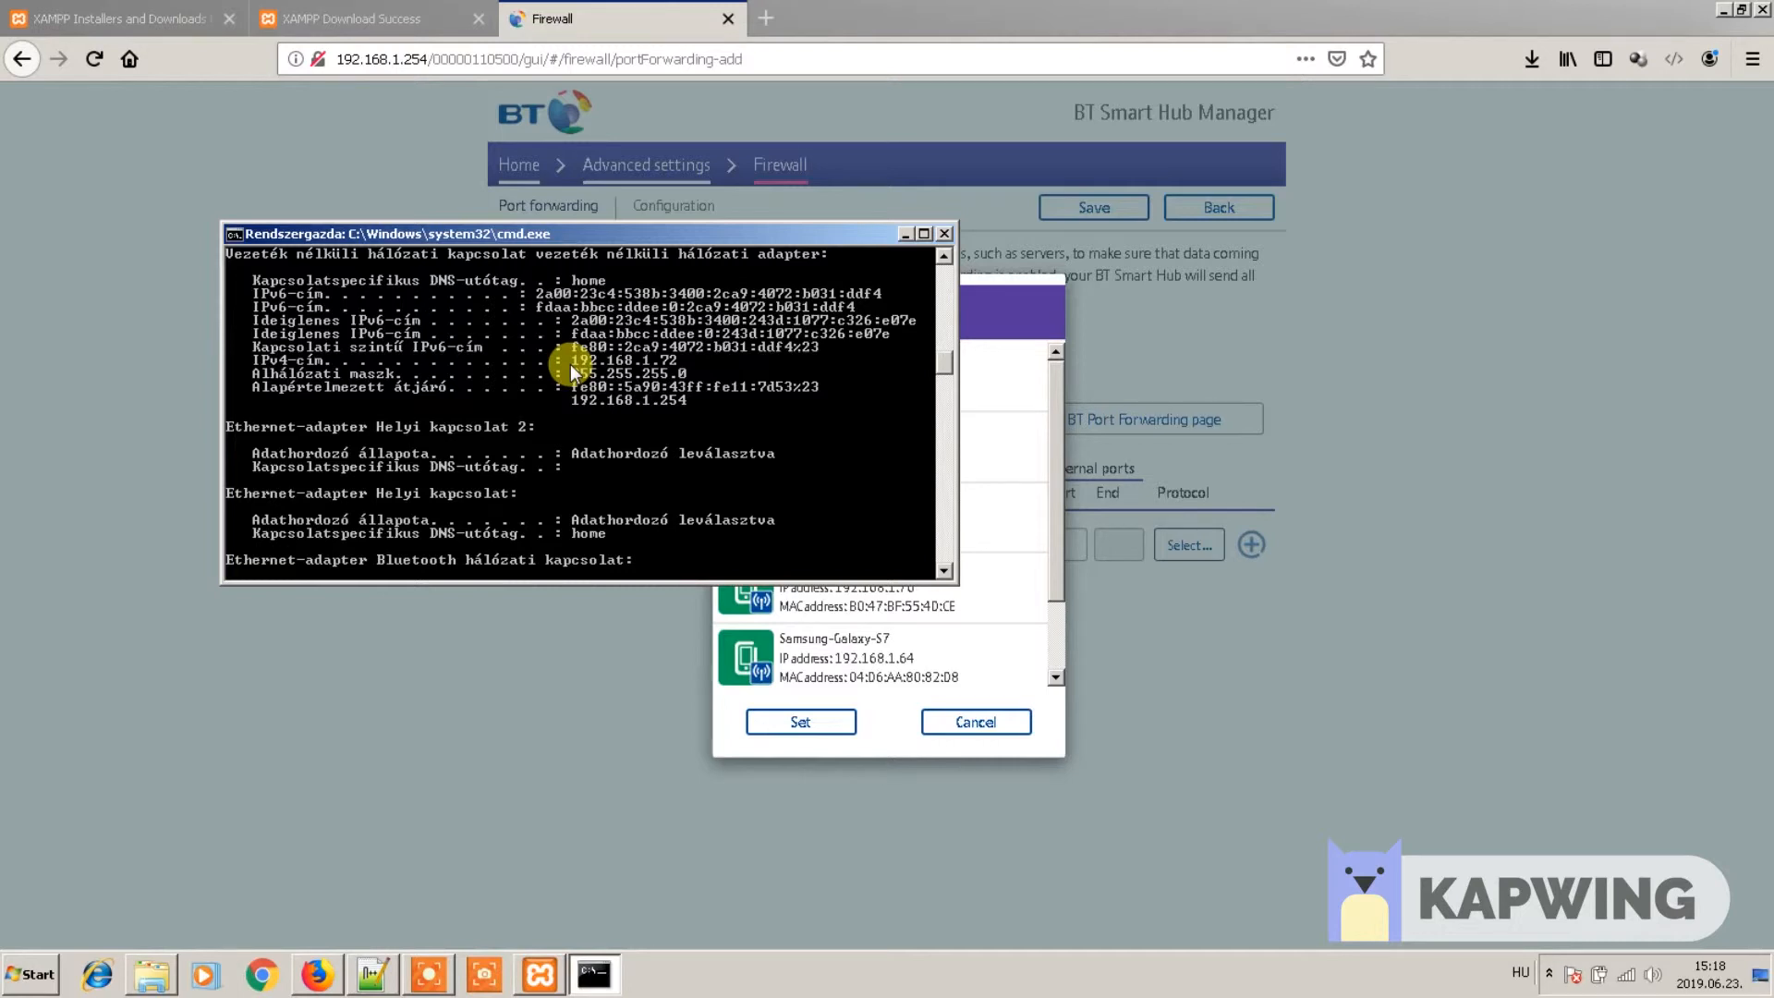
pyautogui.click(1063, 463)
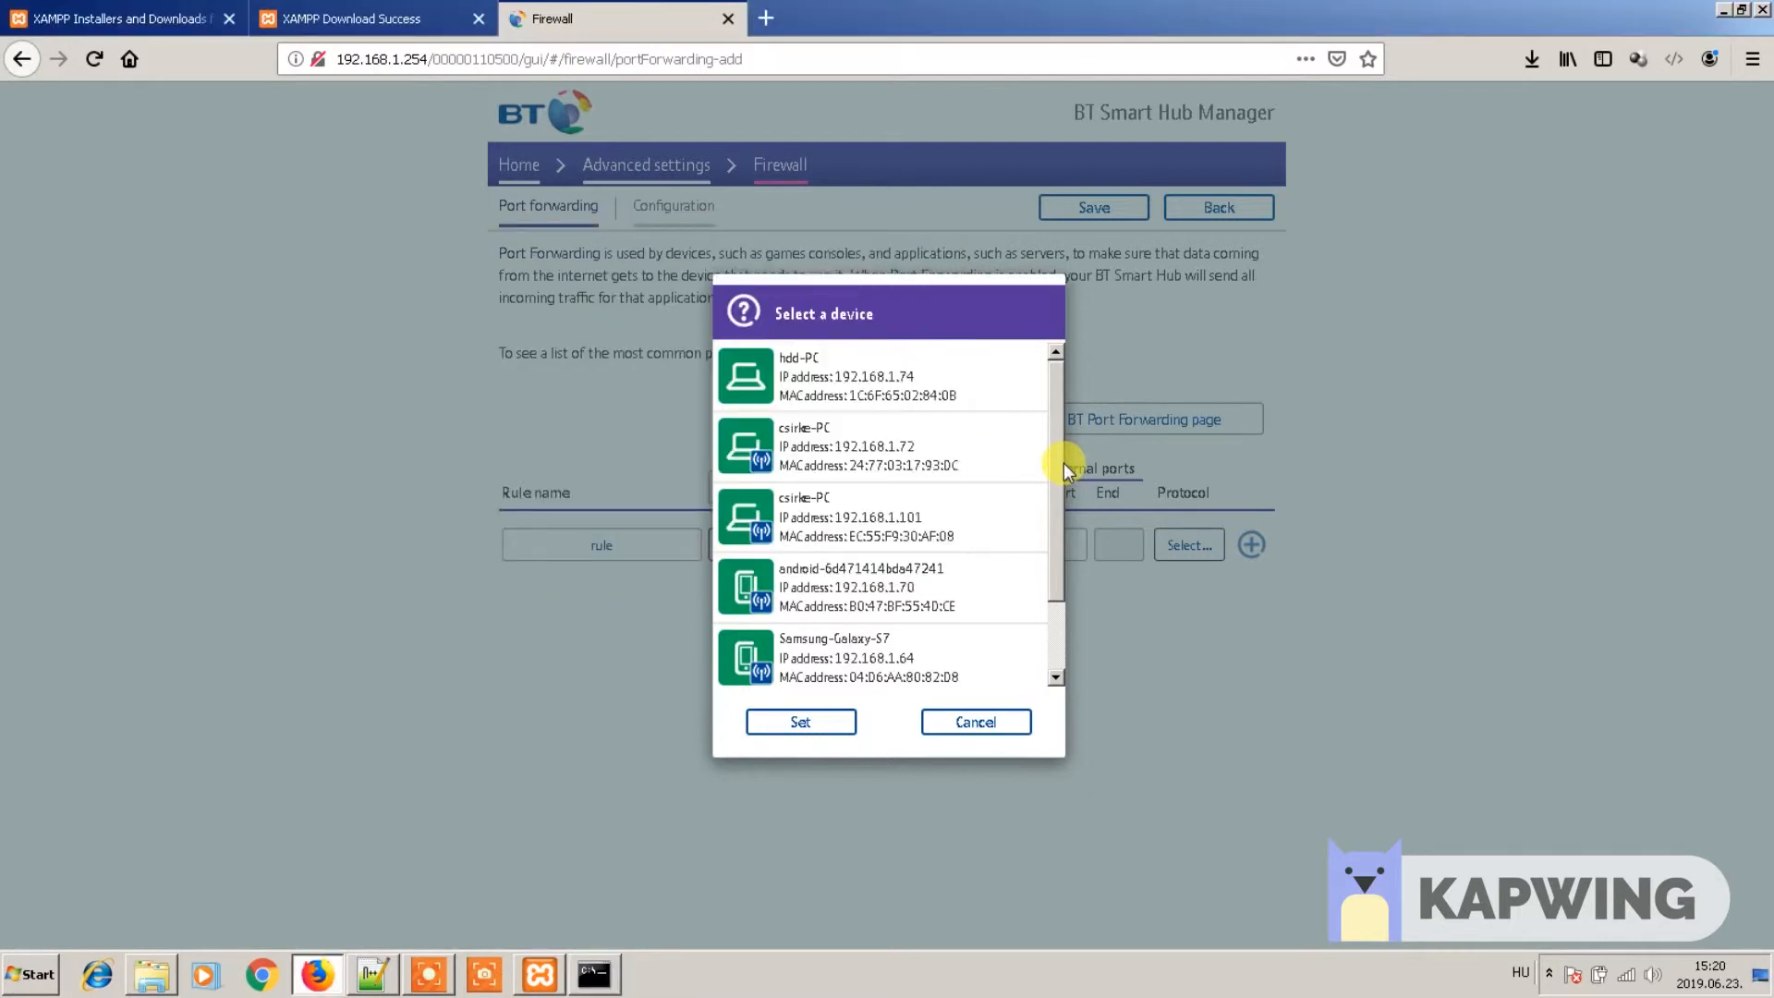
# - Target the PC at 192.168.1.72 and enter 80 for both port fields of the rule
pyautogui.click(943, 451)
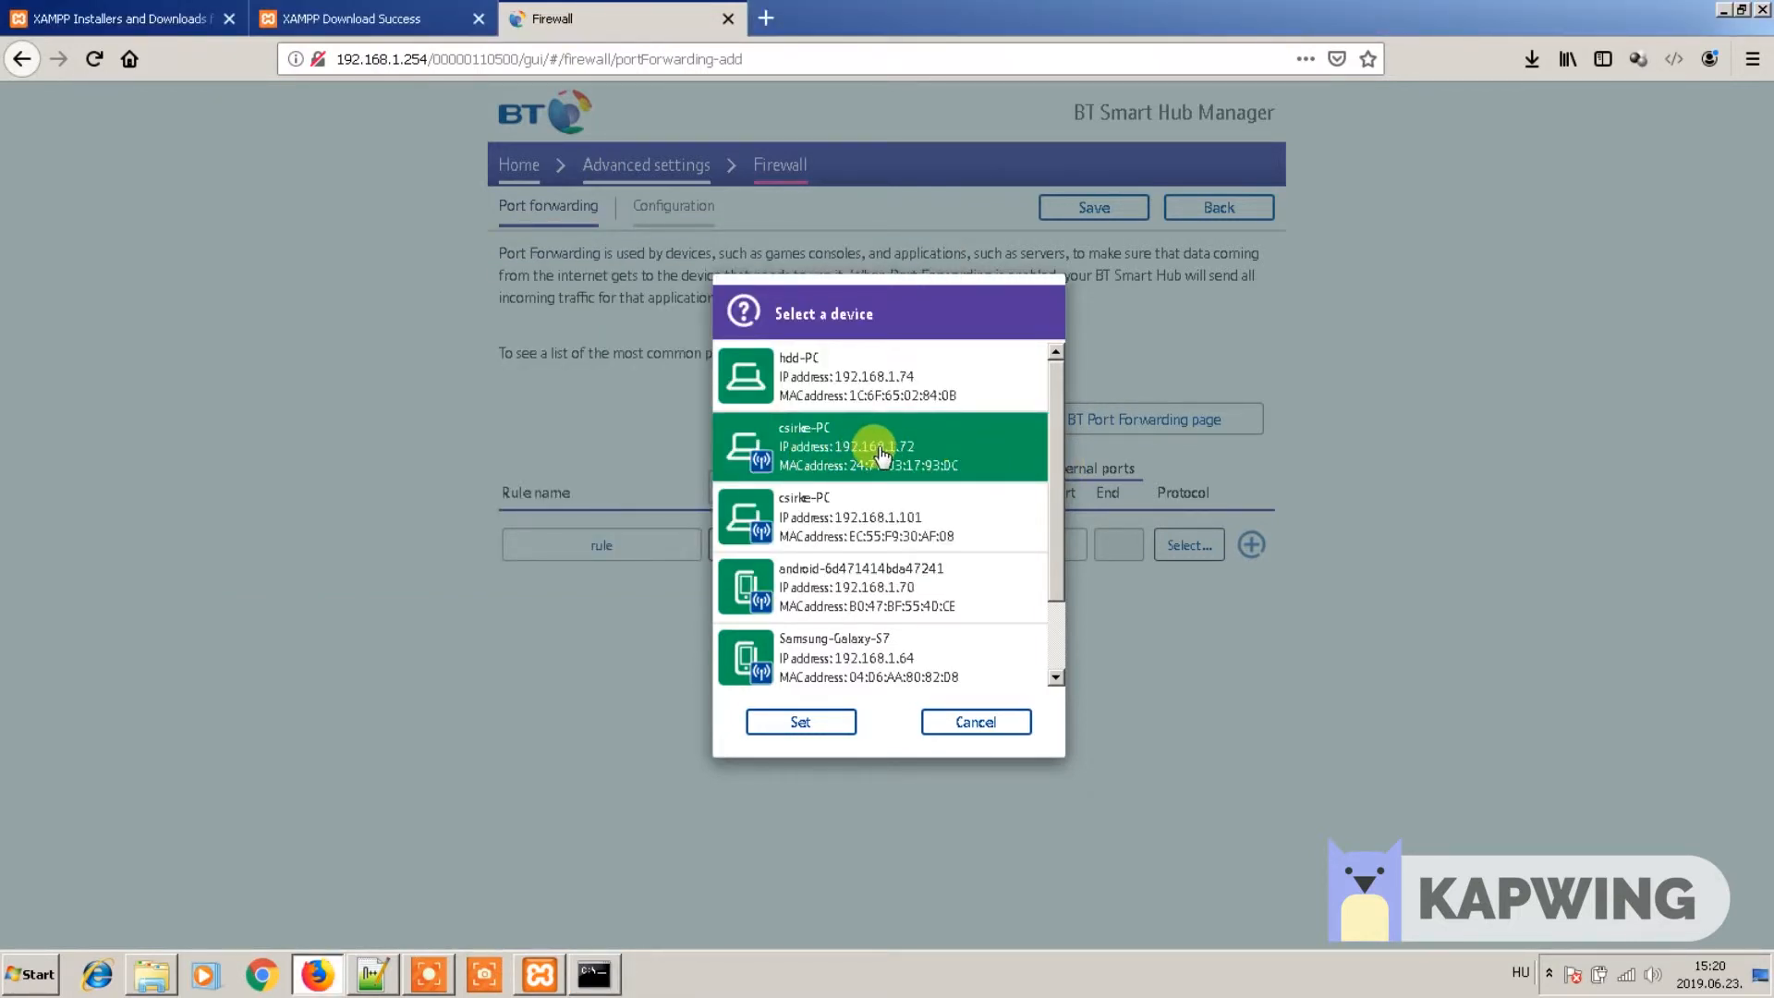
pyautogui.click(804, 721)
pyautogui.click(947, 545)
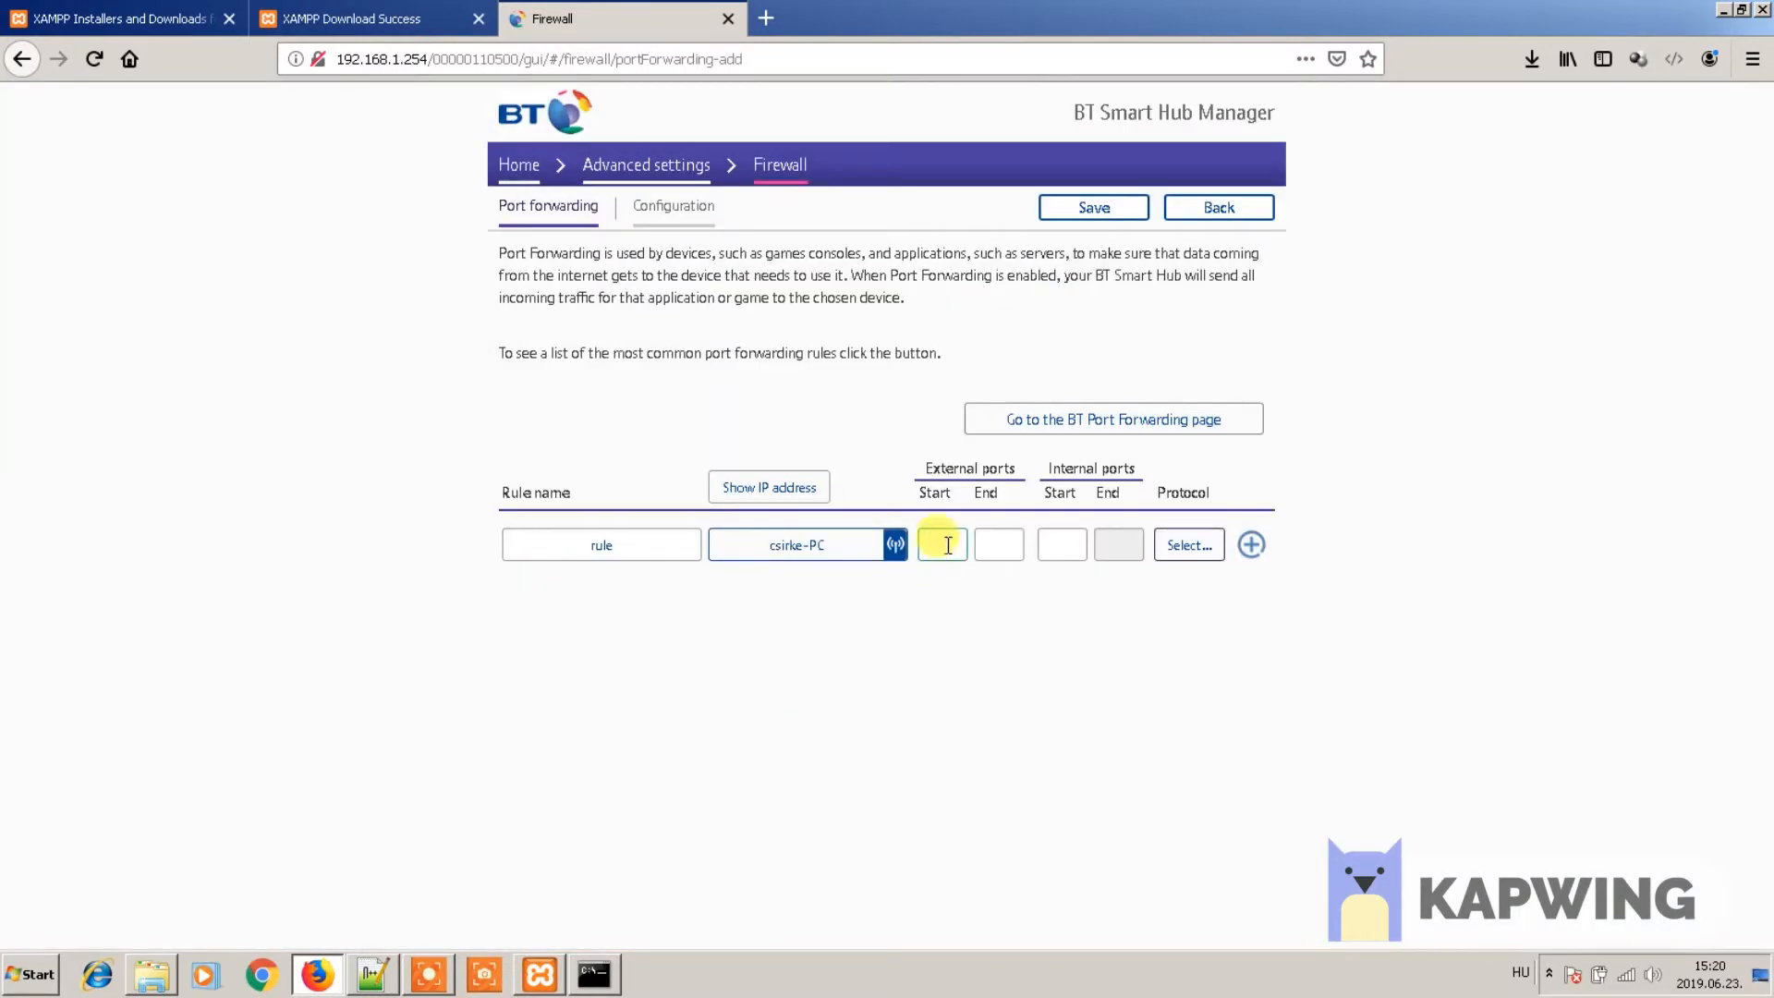
pyautogui.write('80')
pyautogui.click(1000, 544)
pyautogui.write('80')
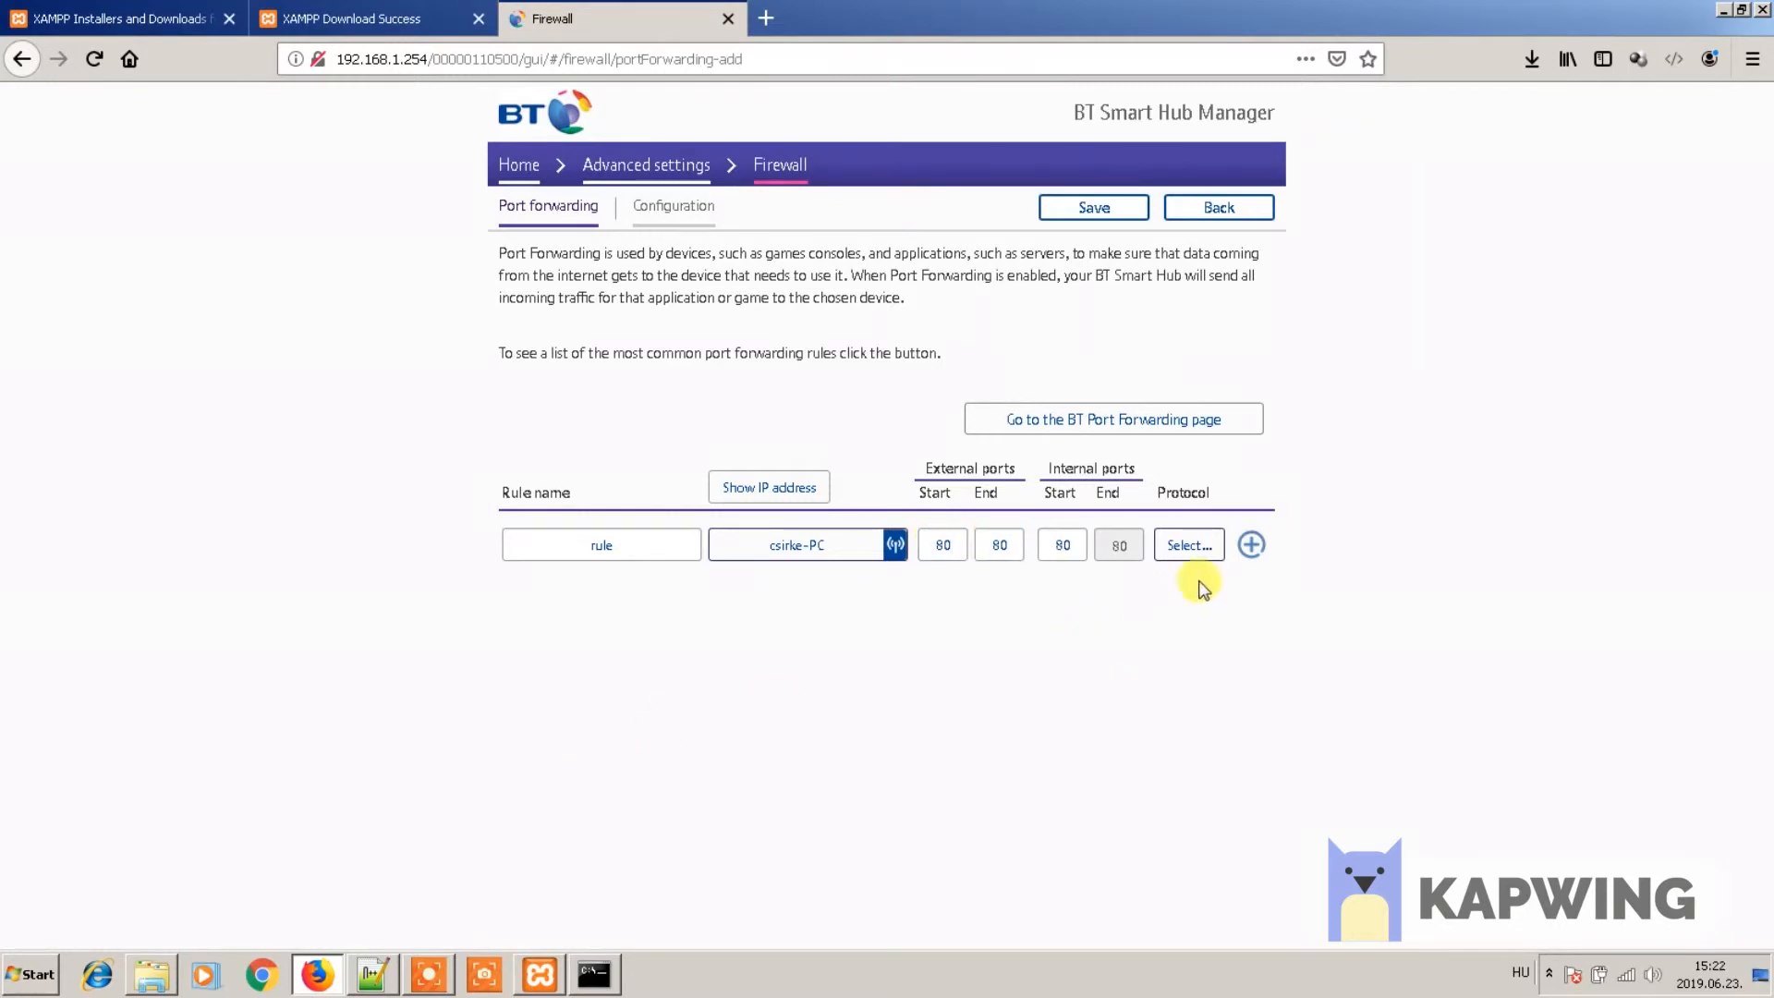
# - Set the rule's protocol to TCP, add the port 80 rule, and save it to the router
pyautogui.click(1190, 545)
pyautogui.click(865, 444)
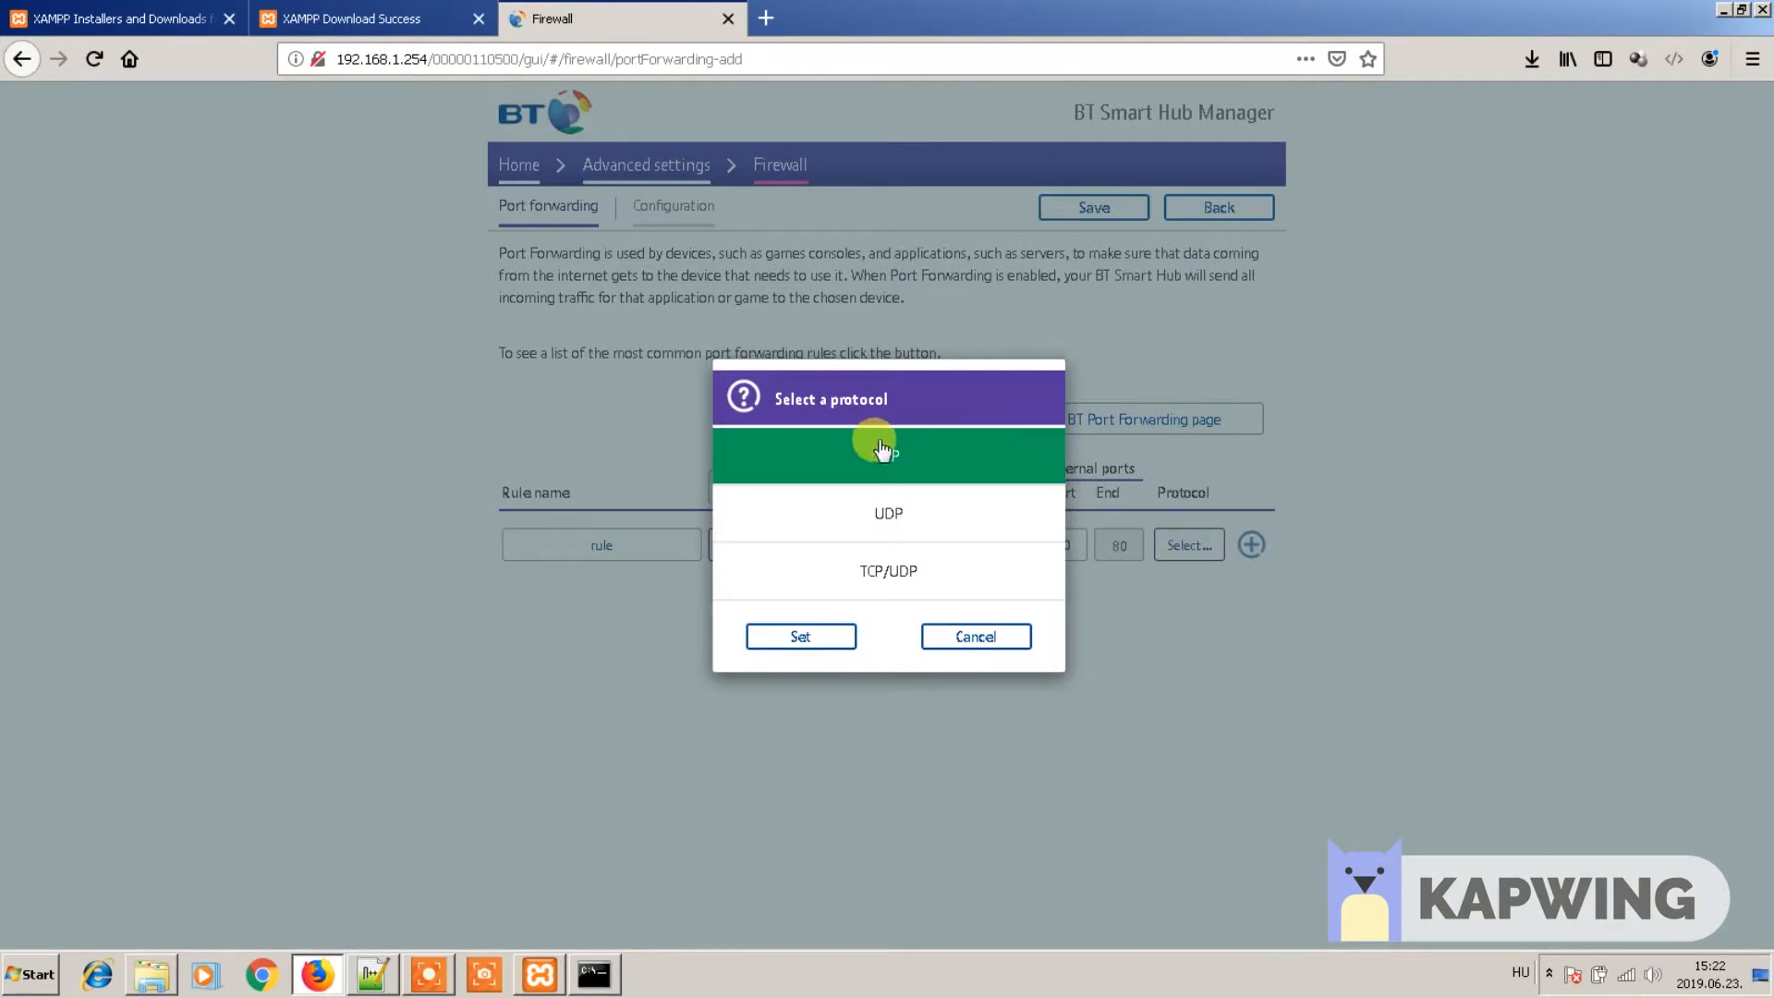
pyautogui.click(784, 640)
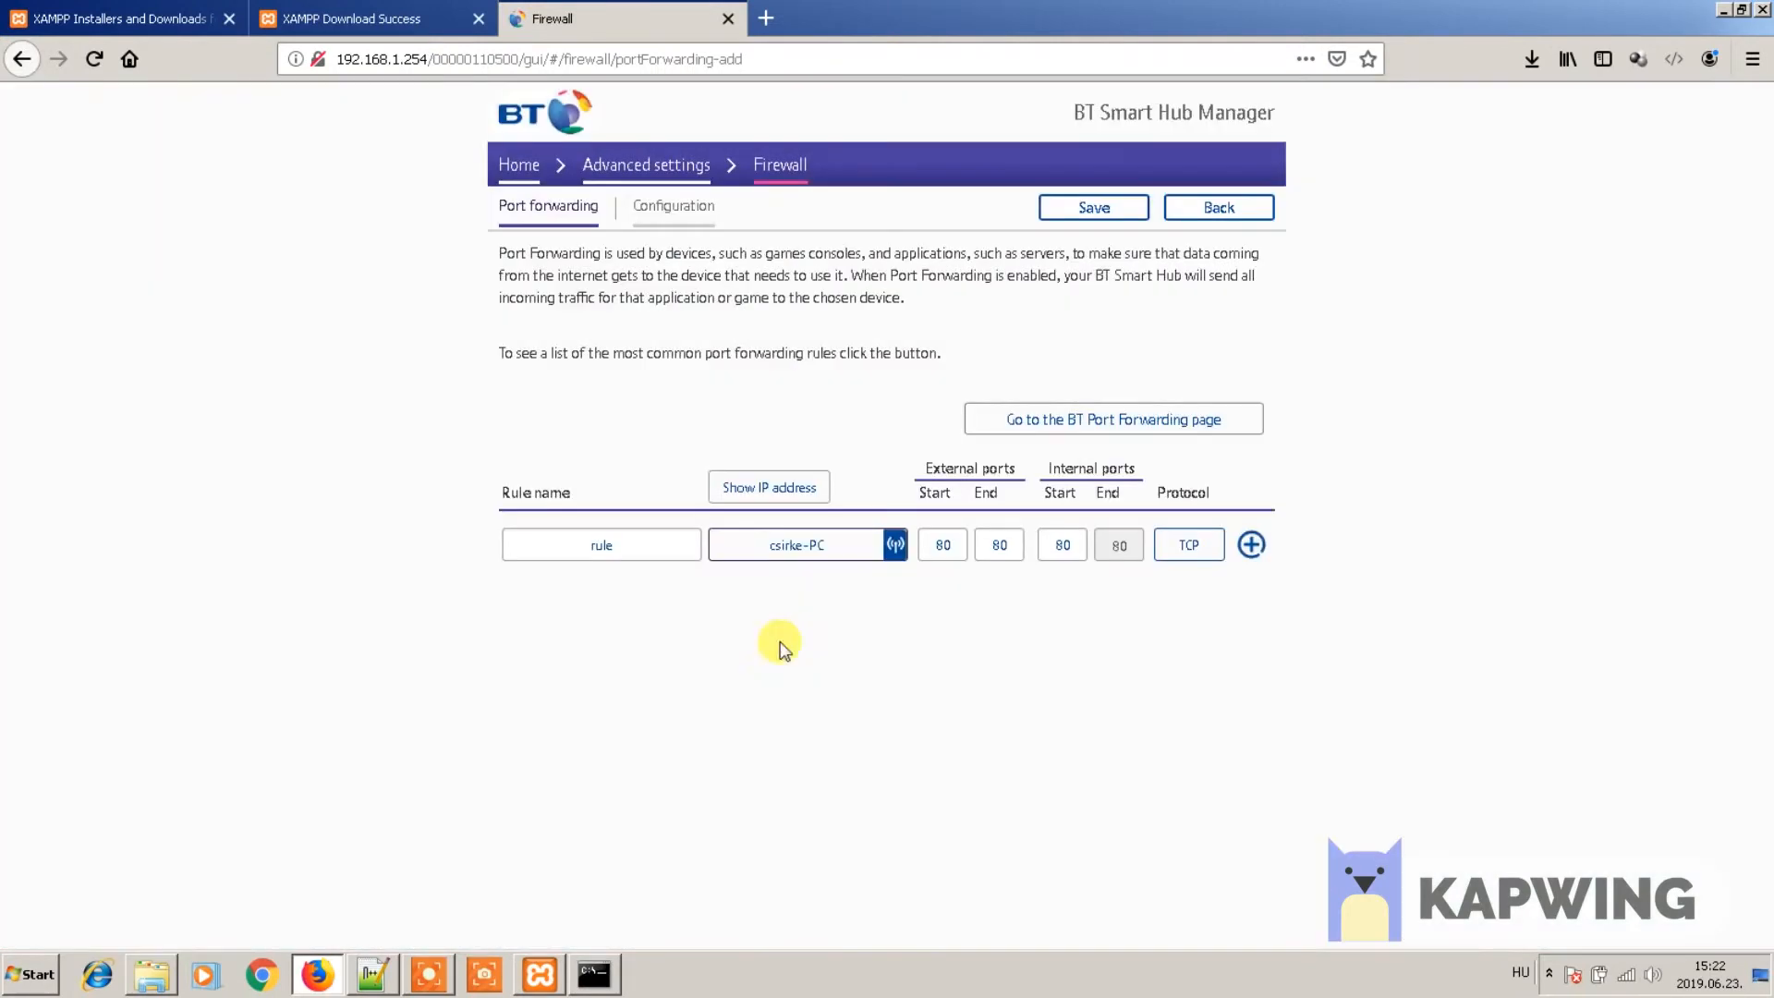
pyautogui.click(1254, 545)
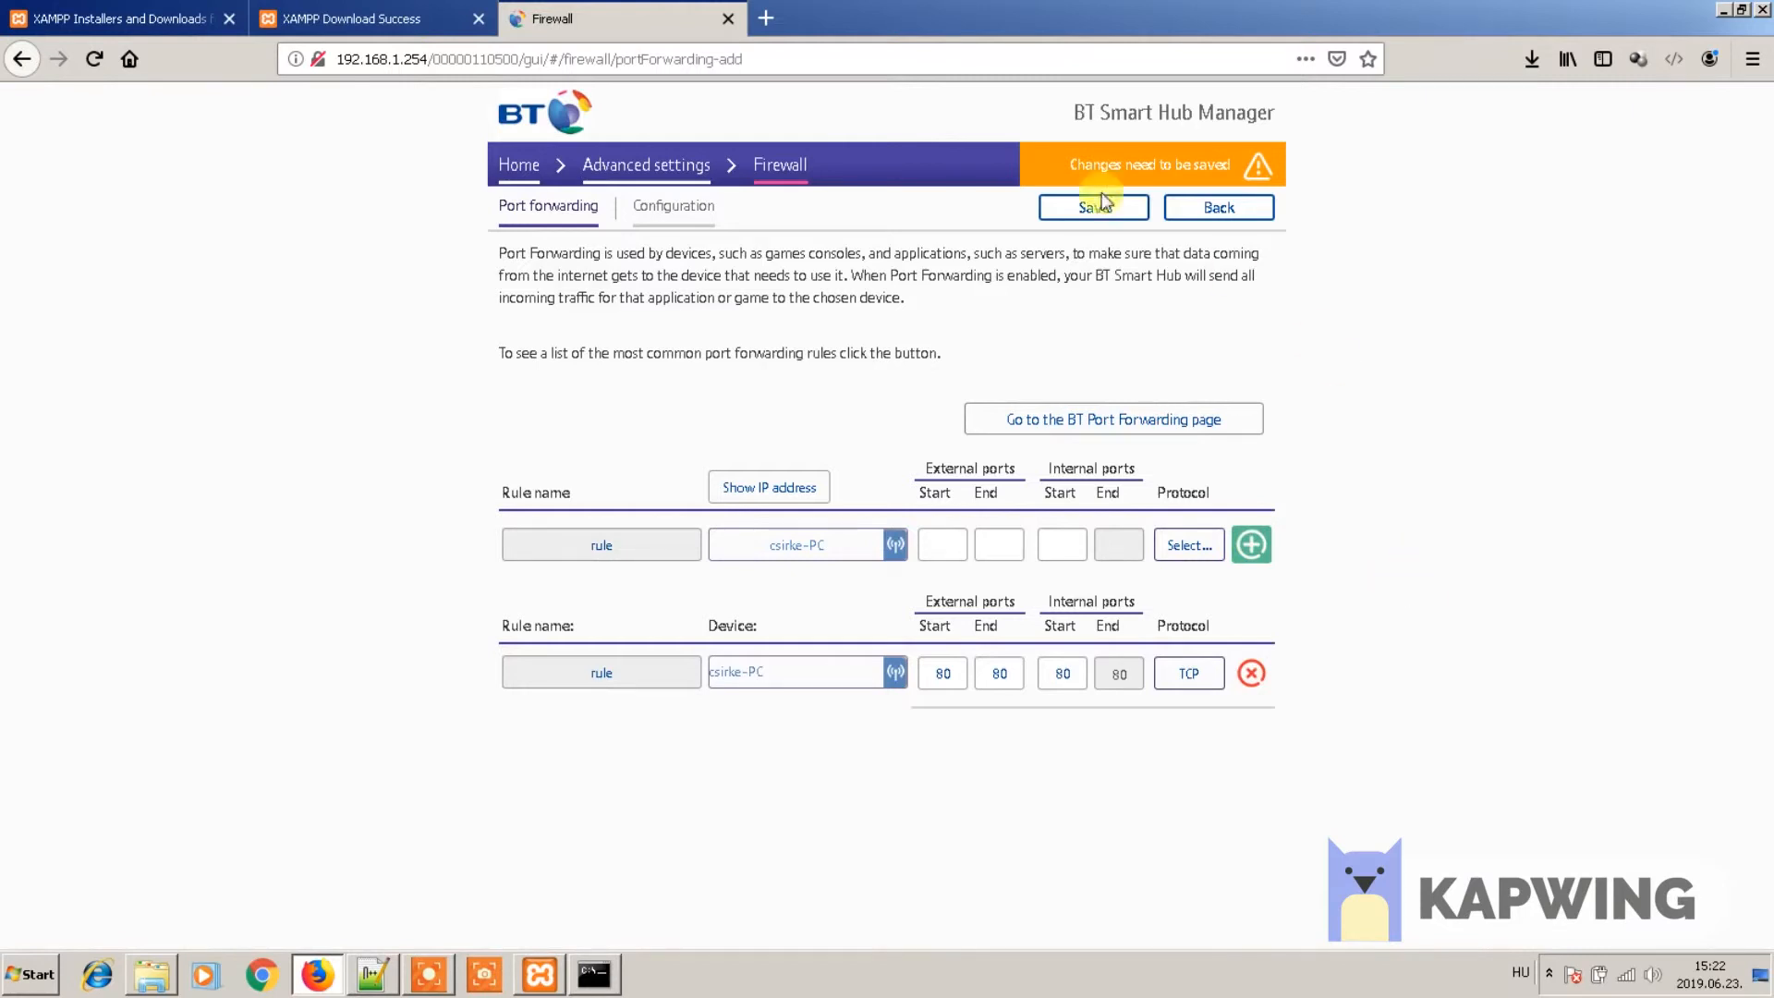
pyautogui.click(1072, 209)
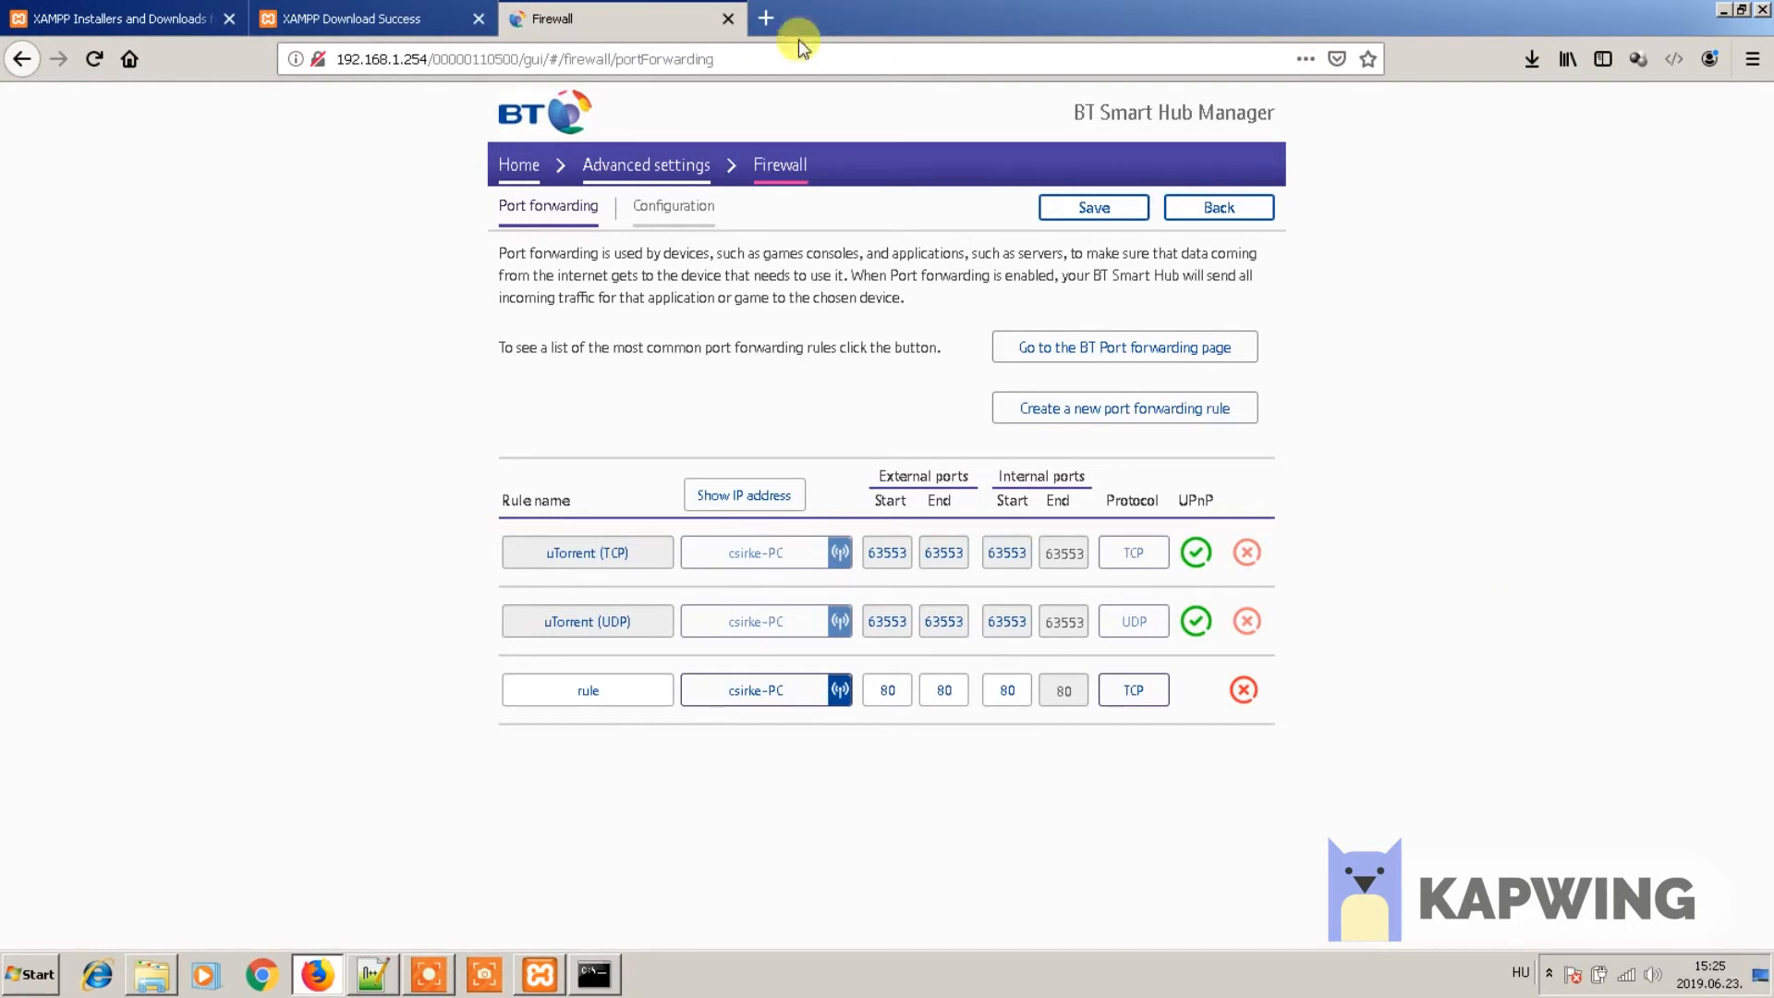
pyautogui.click(764, 56)
pyautogui.write('my ip')
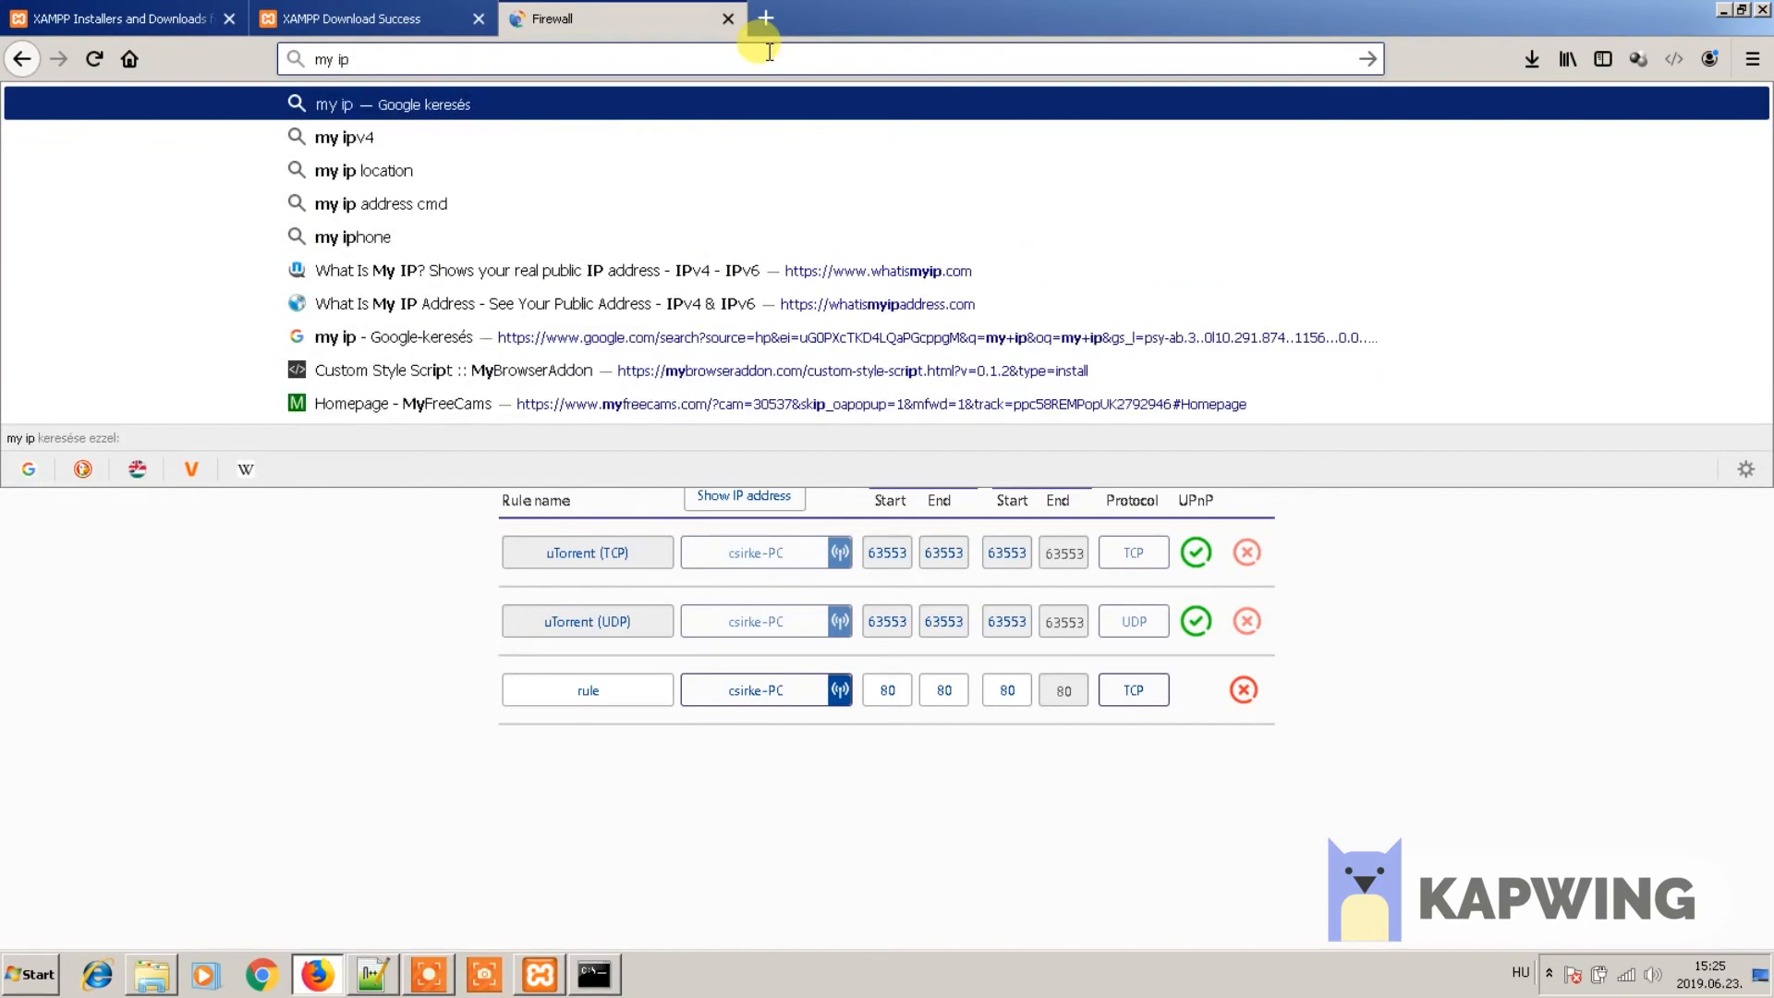
pyautogui.press('Return')
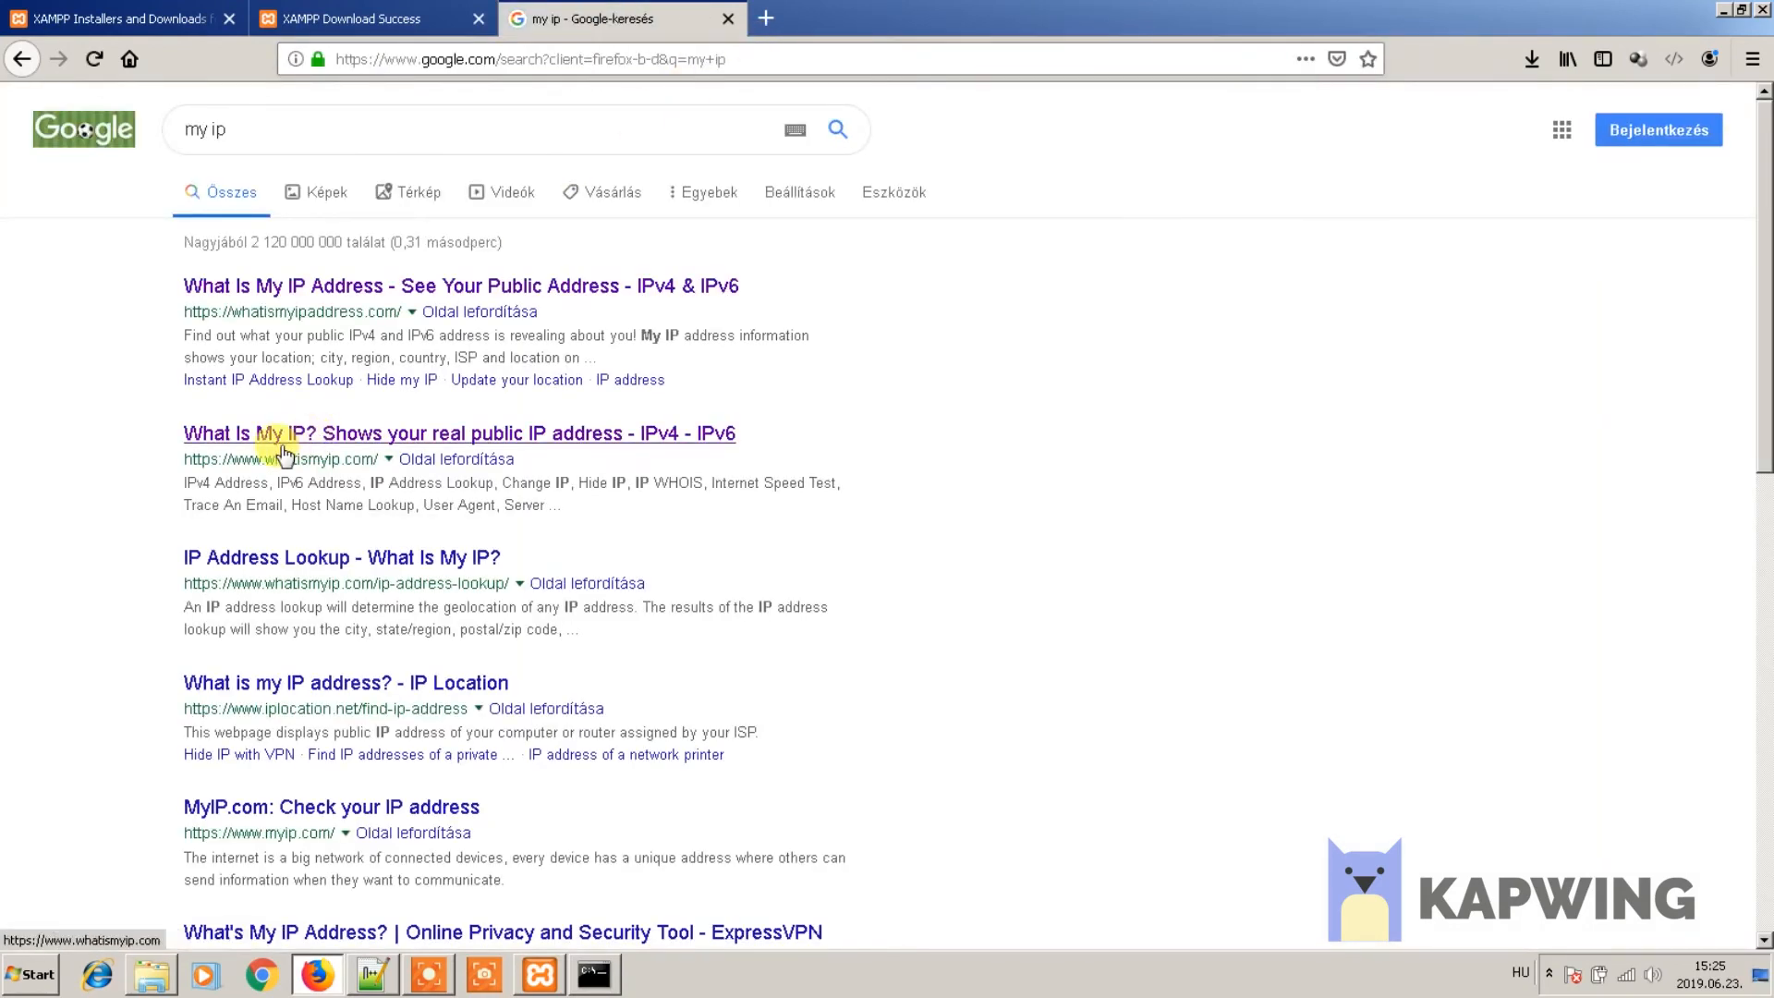
pyautogui.click(266, 446)
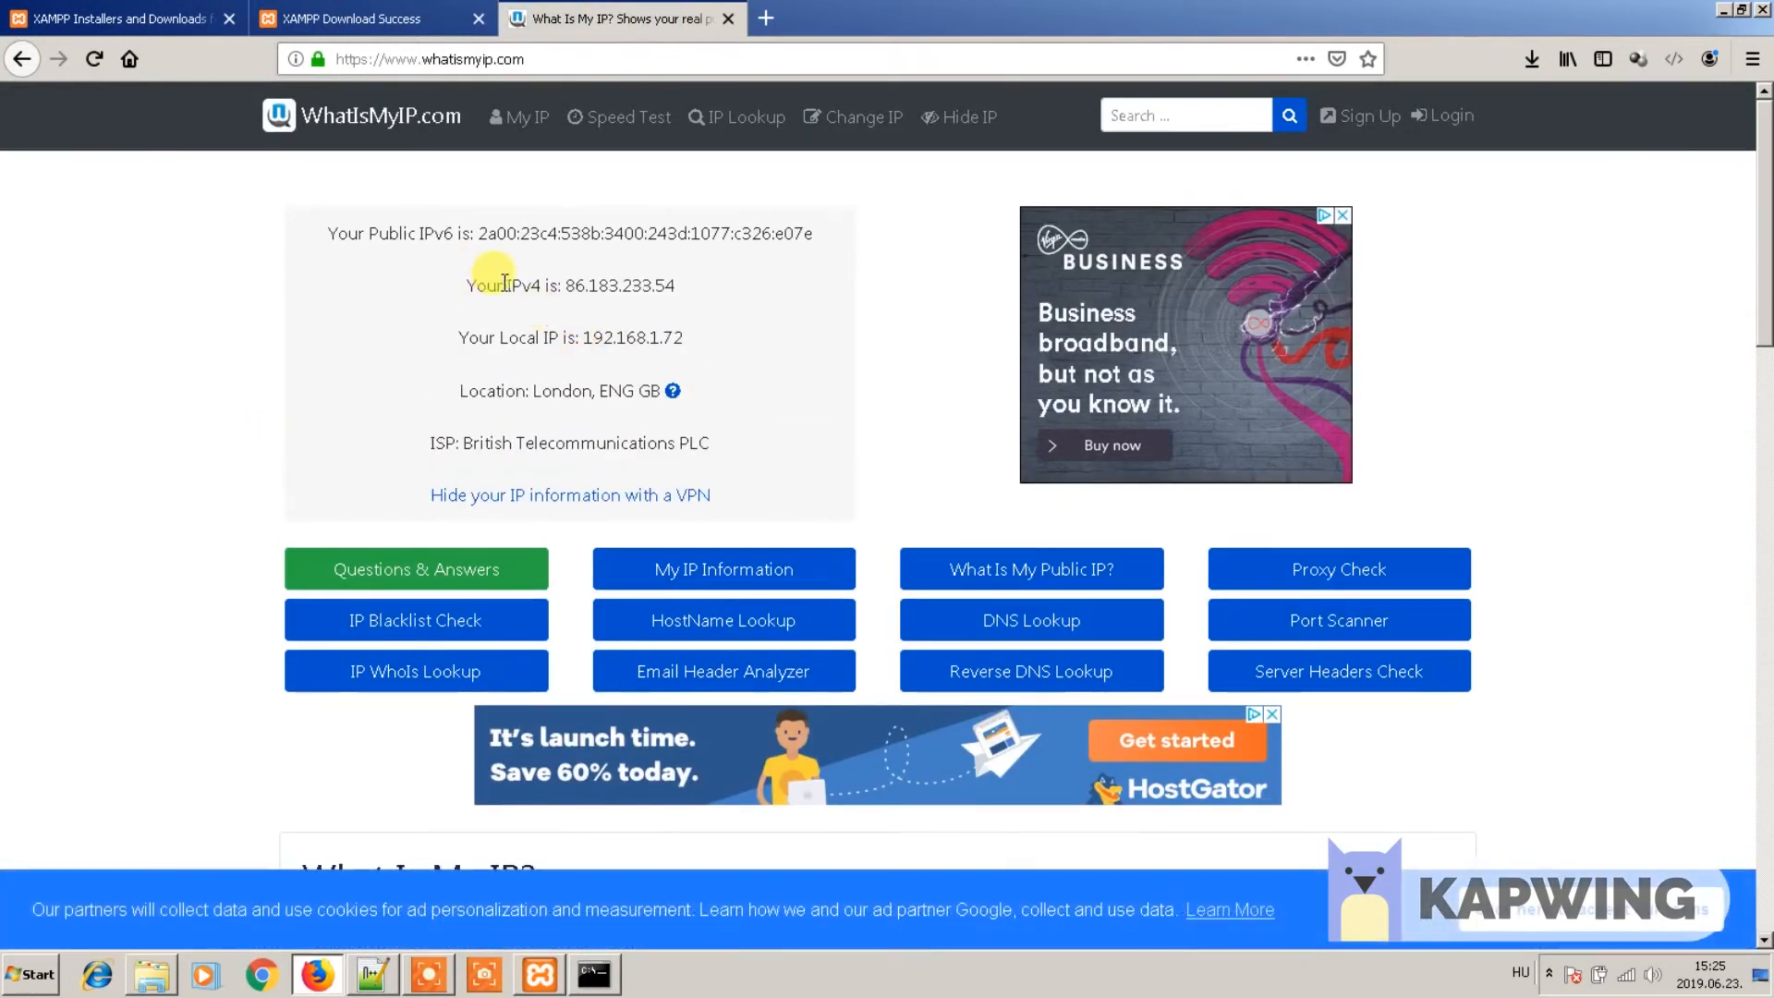
pyautogui.moveTo(571, 285); pyautogui.dragTo(693, 293)
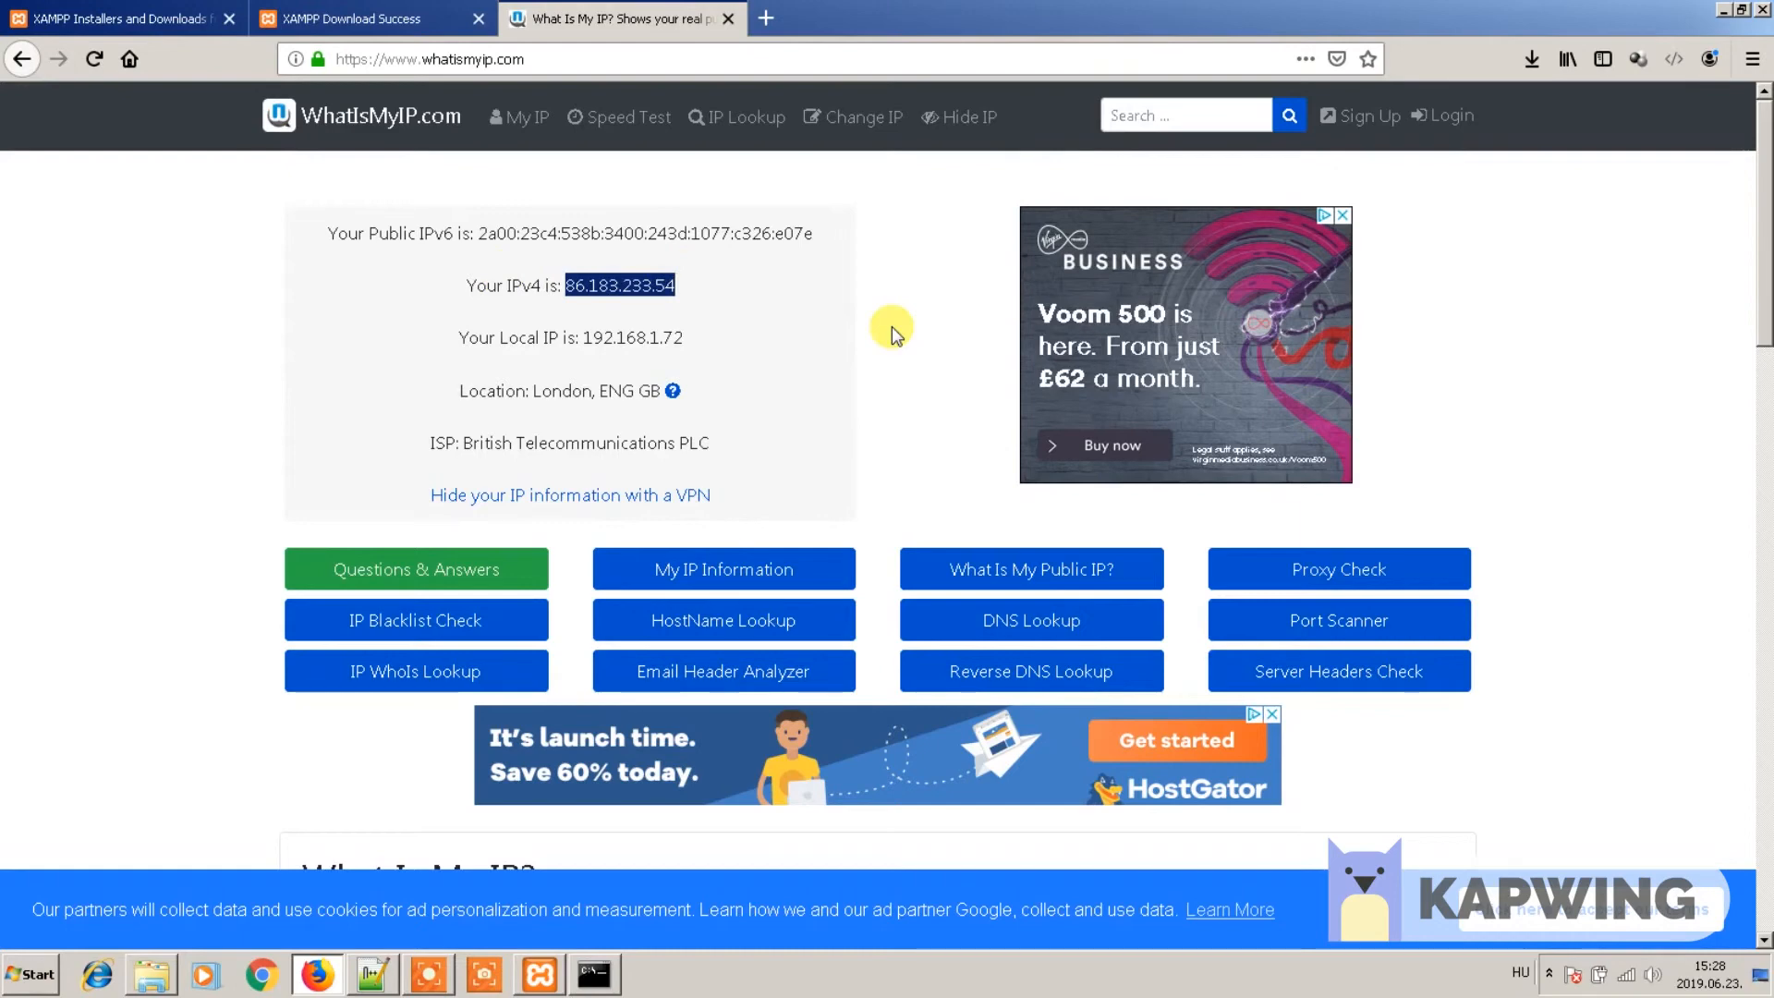
pyautogui.rightClick(637, 284)
pyautogui.click(656, 295)
pyautogui.click(767, 18)
pyautogui.hotkey('ctrl', 'v')
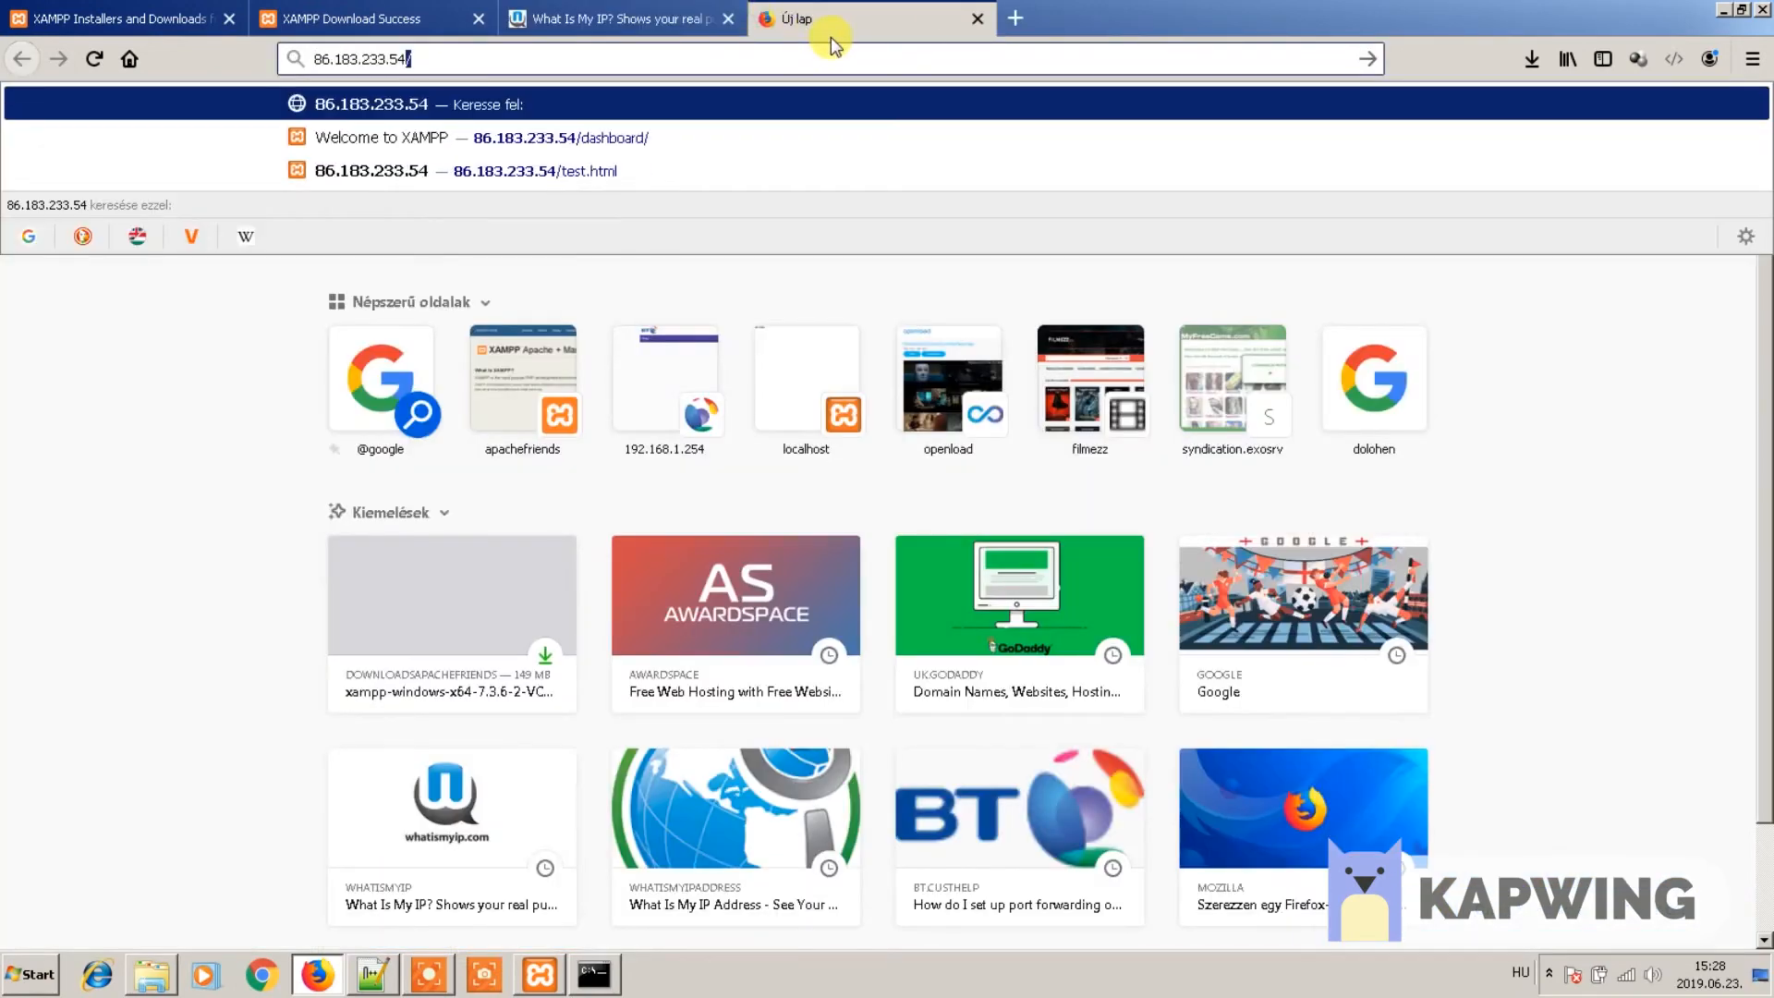
pyautogui.write('/')
pyautogui.press('Return')
pyautogui.write('test.html')
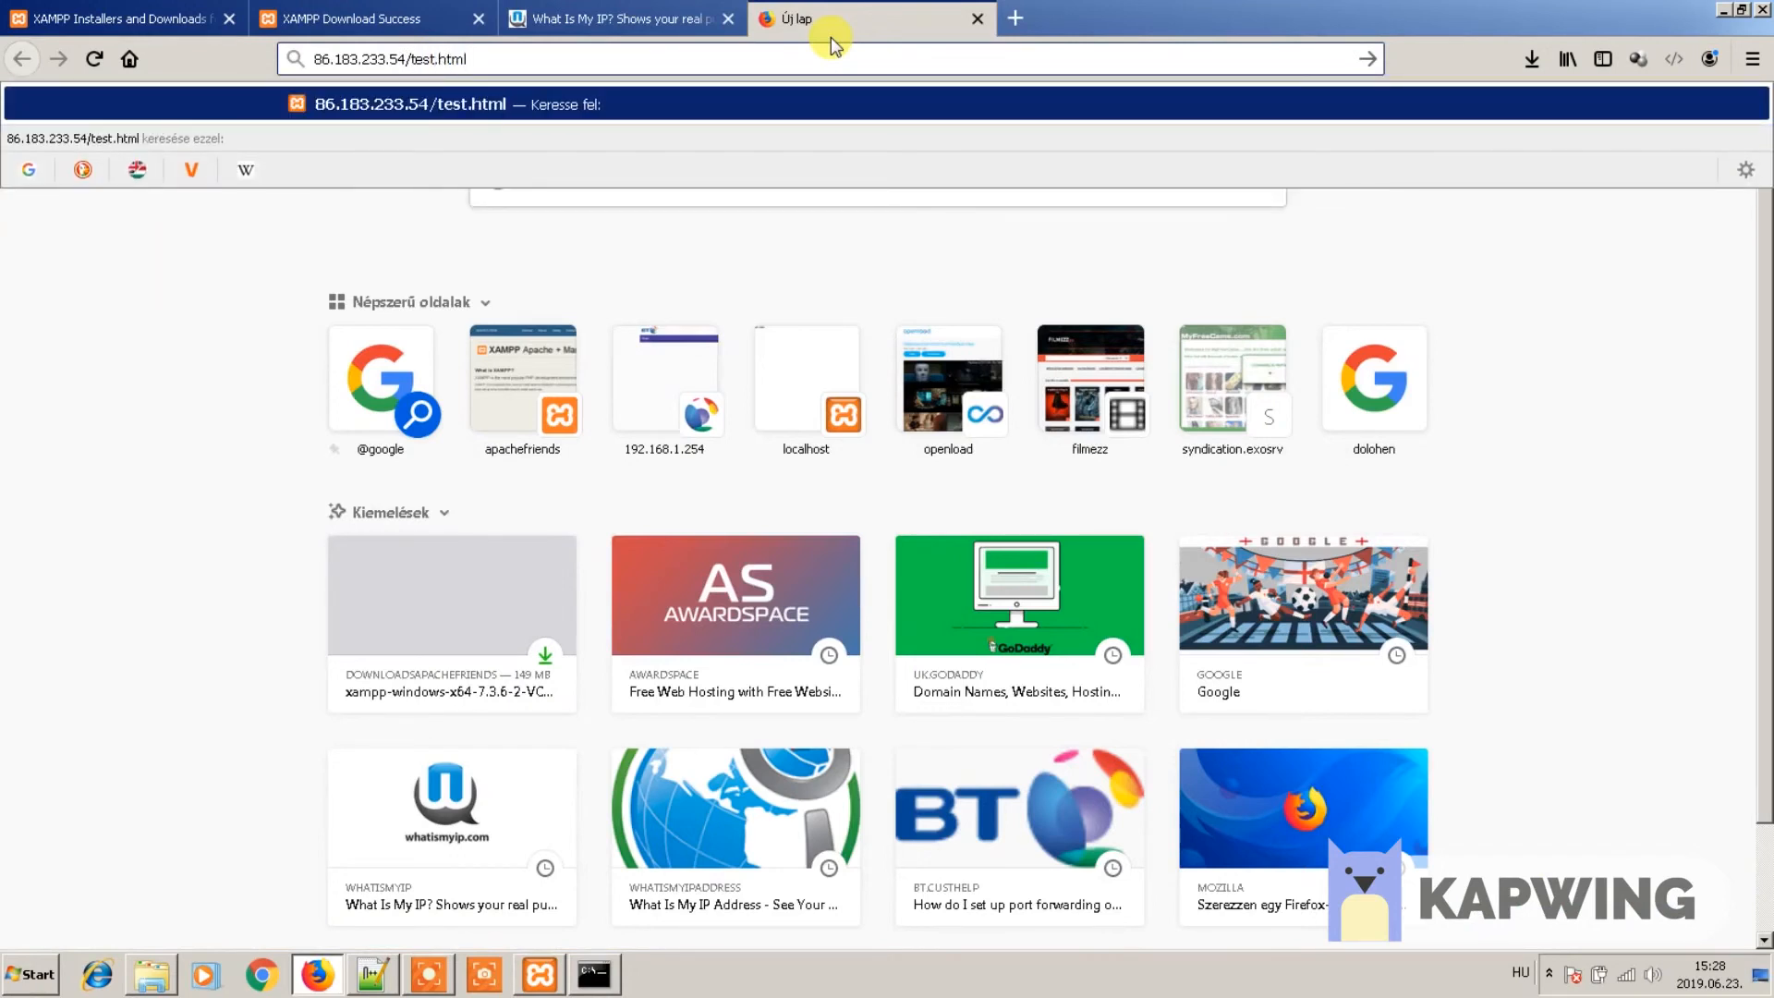
pyautogui.press('Return')
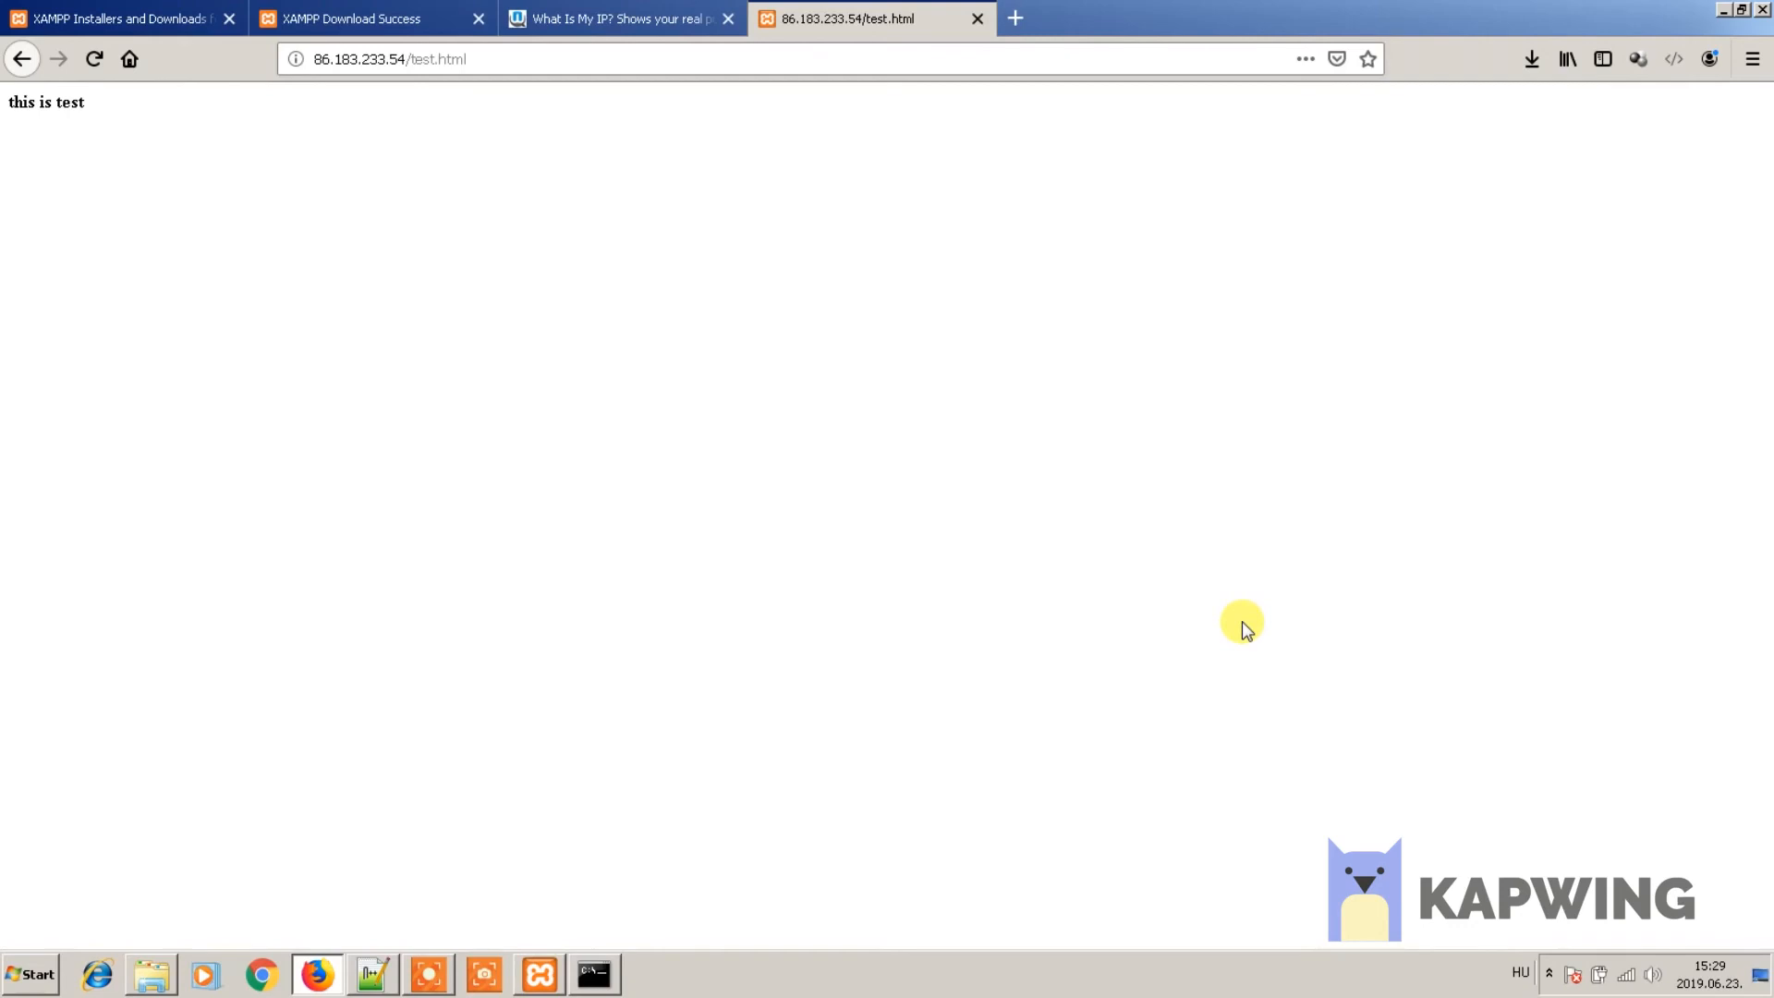
# - Go to godaddy.com and search for the domain mywebserversite.com
pyautogui.click(627, 60)
pyautogui.write('god')
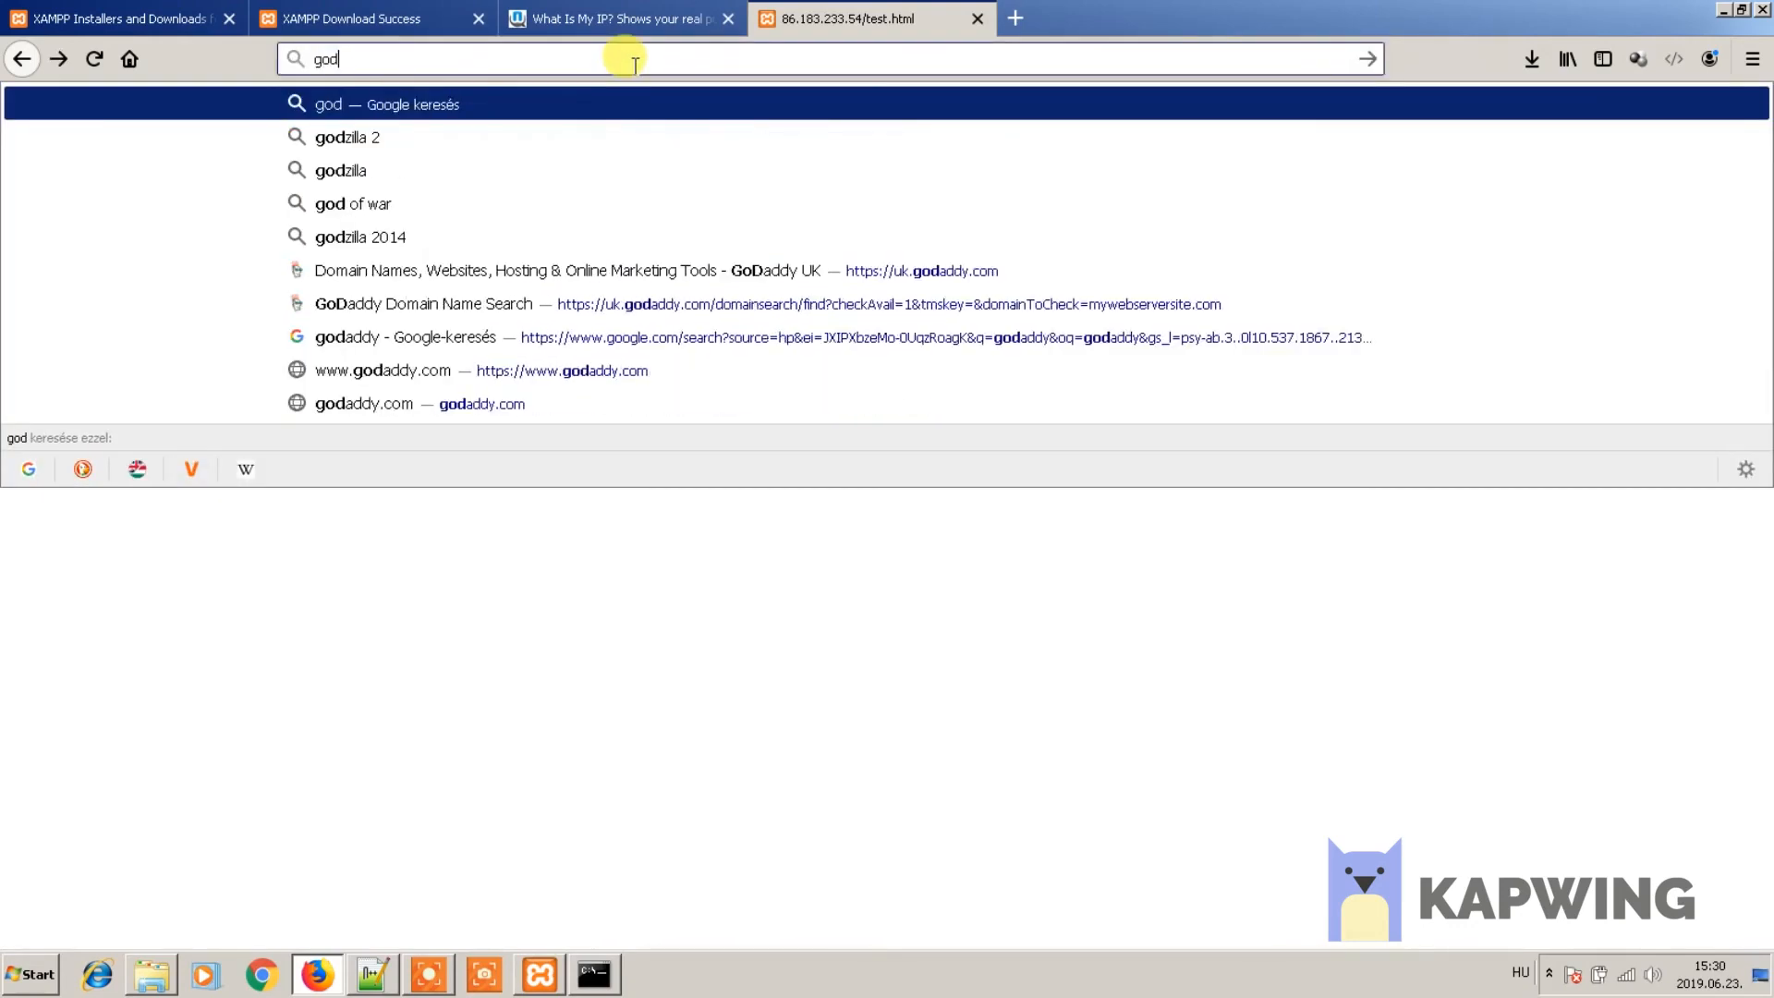
pyautogui.write('addy.com')
pyautogui.press('Return')
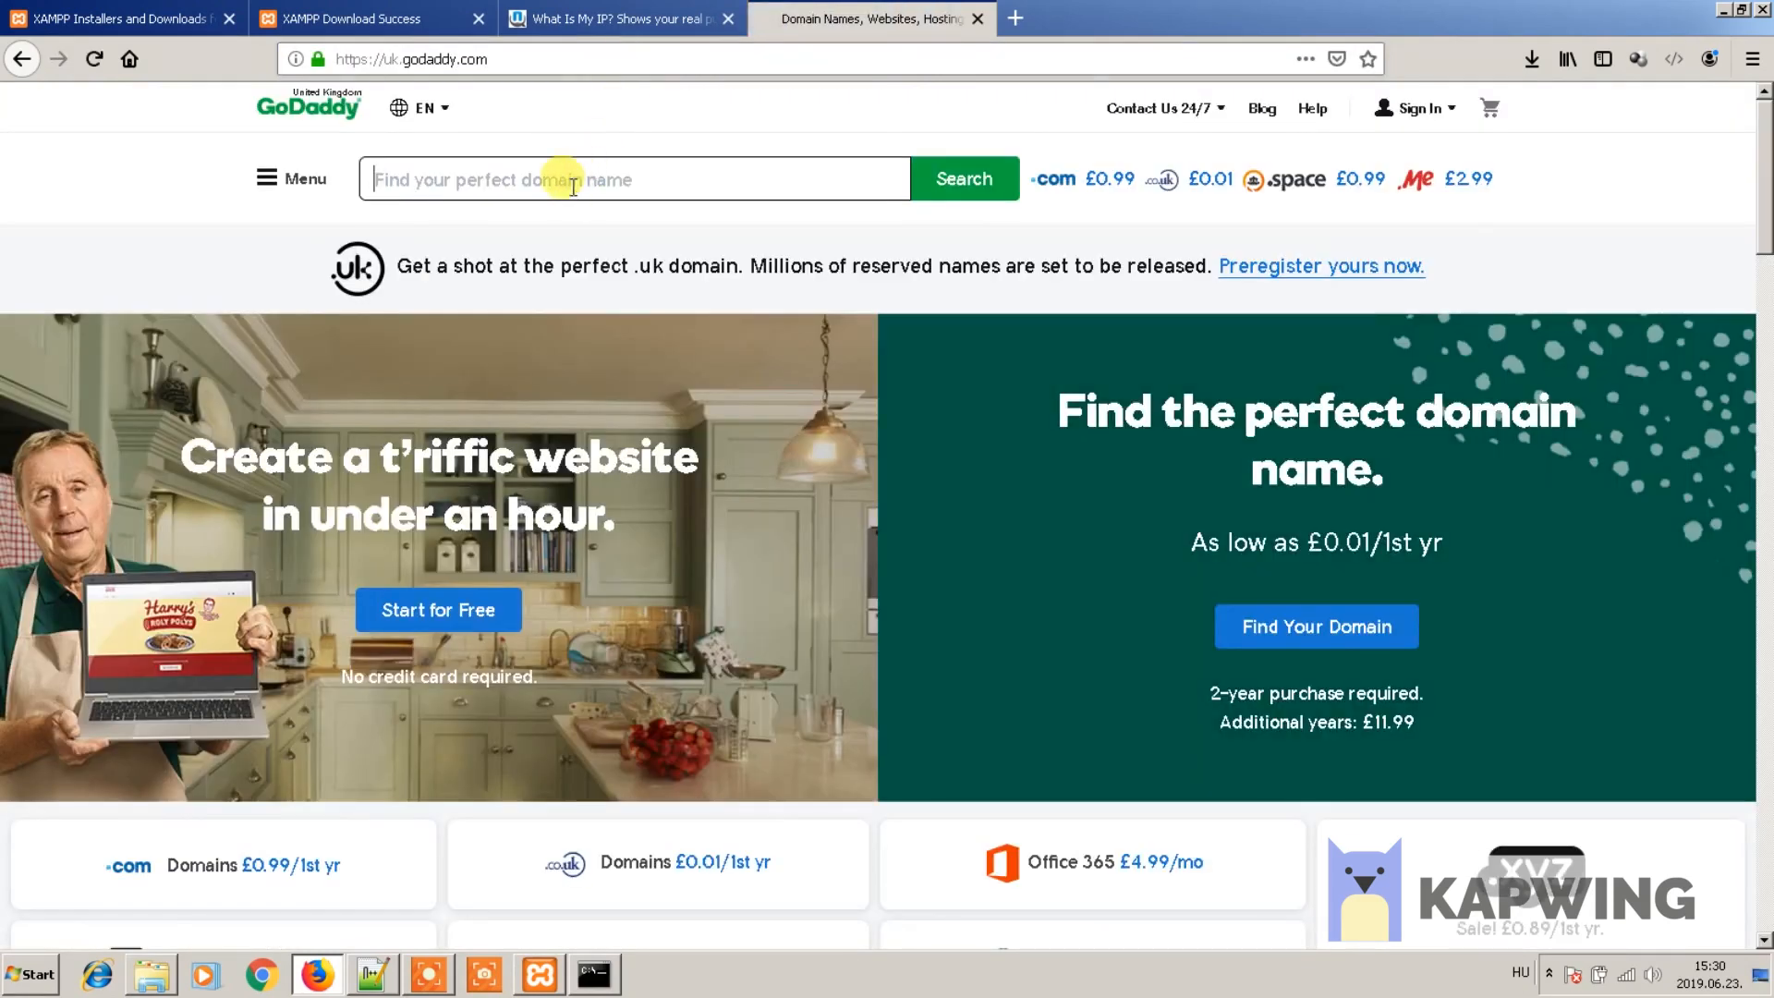
pyautogui.click(567, 181)
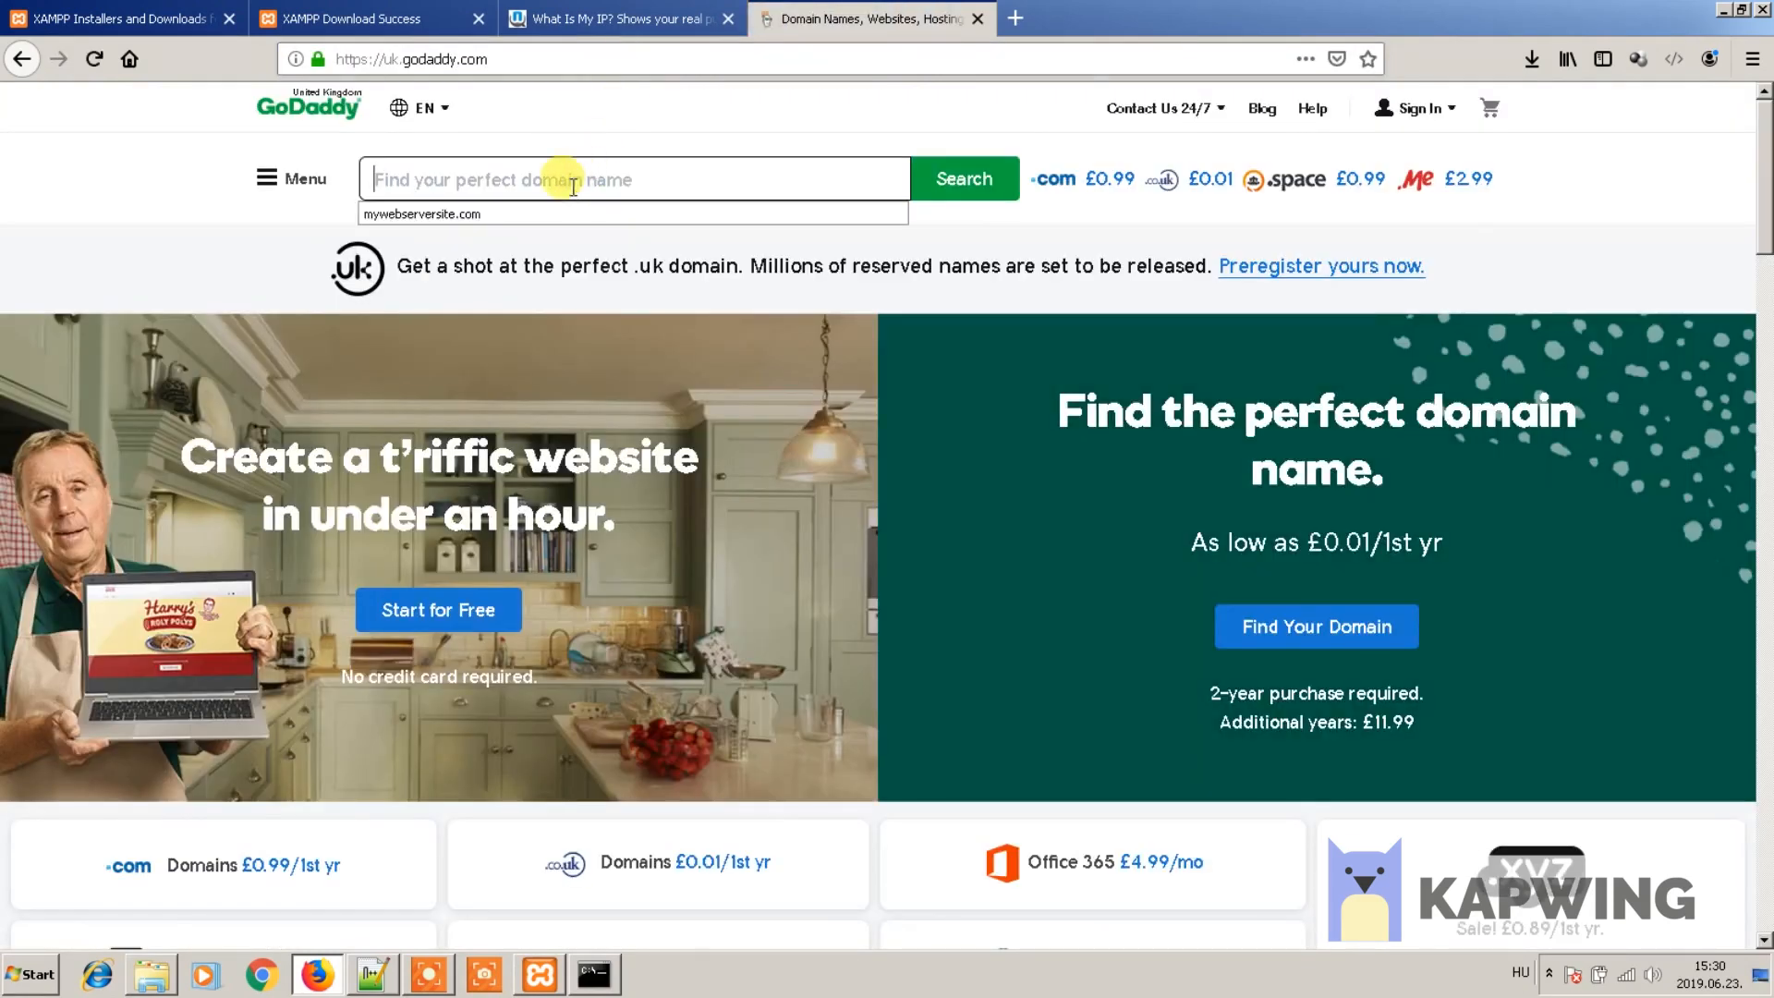
pyautogui.click(427, 215)
pyautogui.click(957, 179)
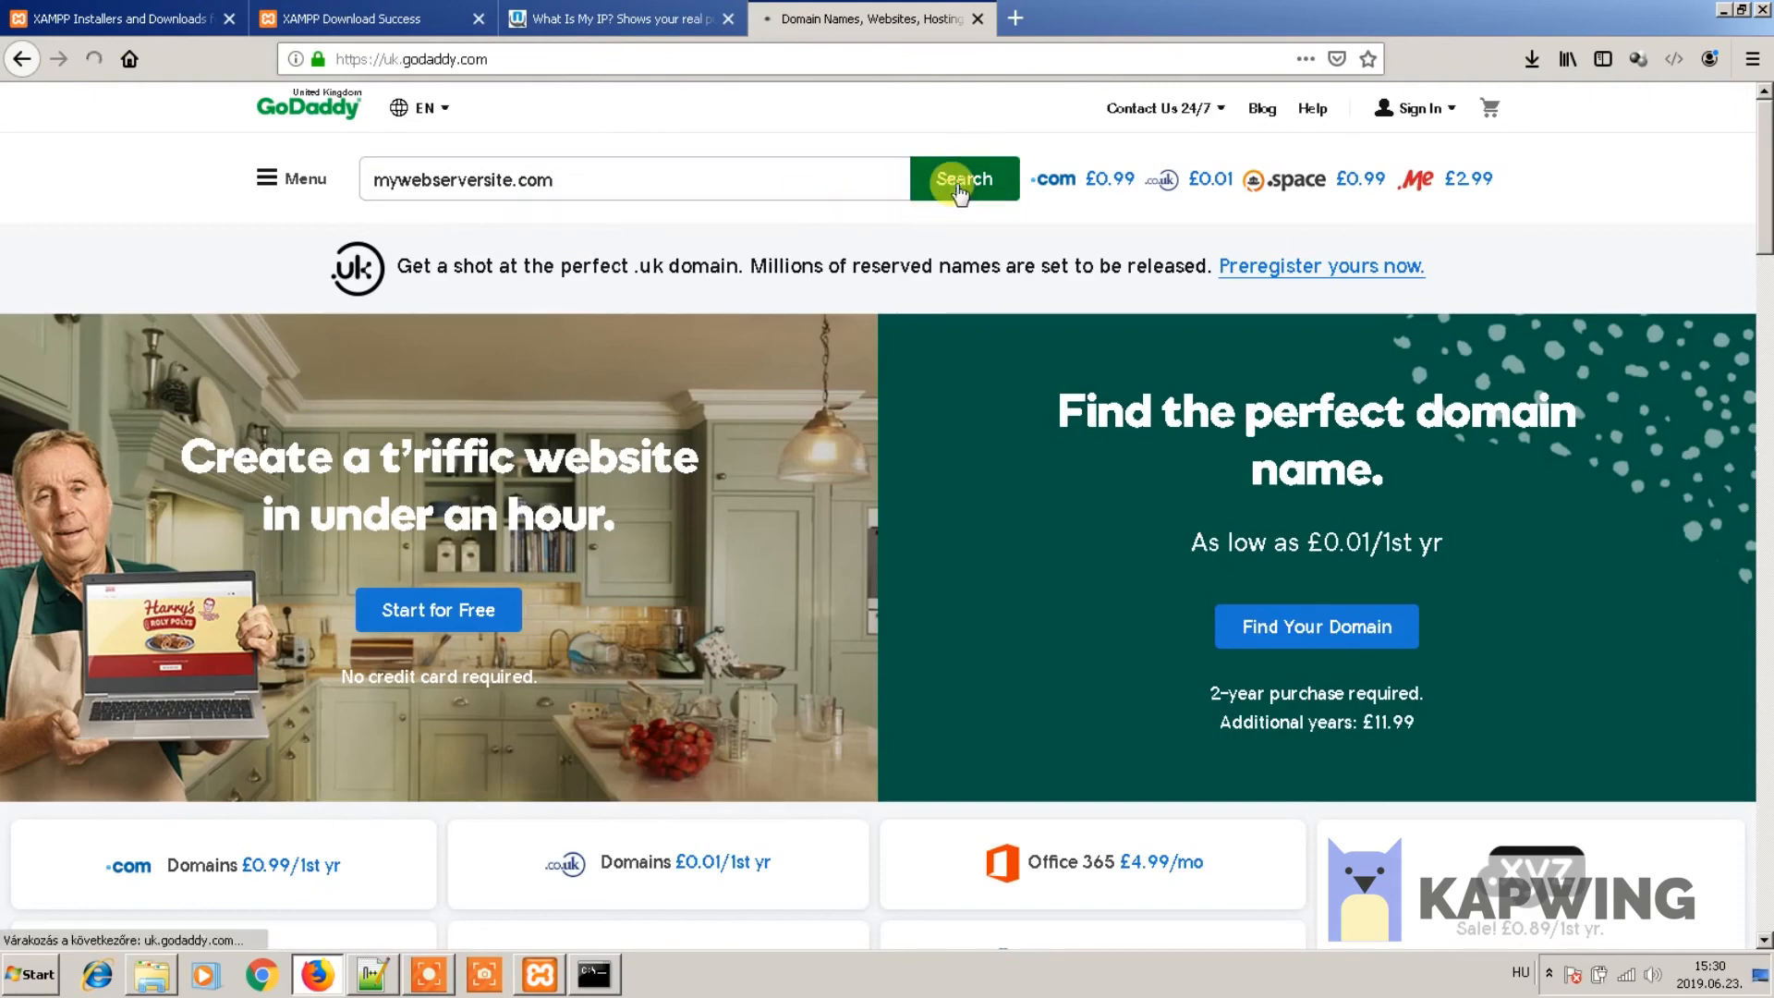